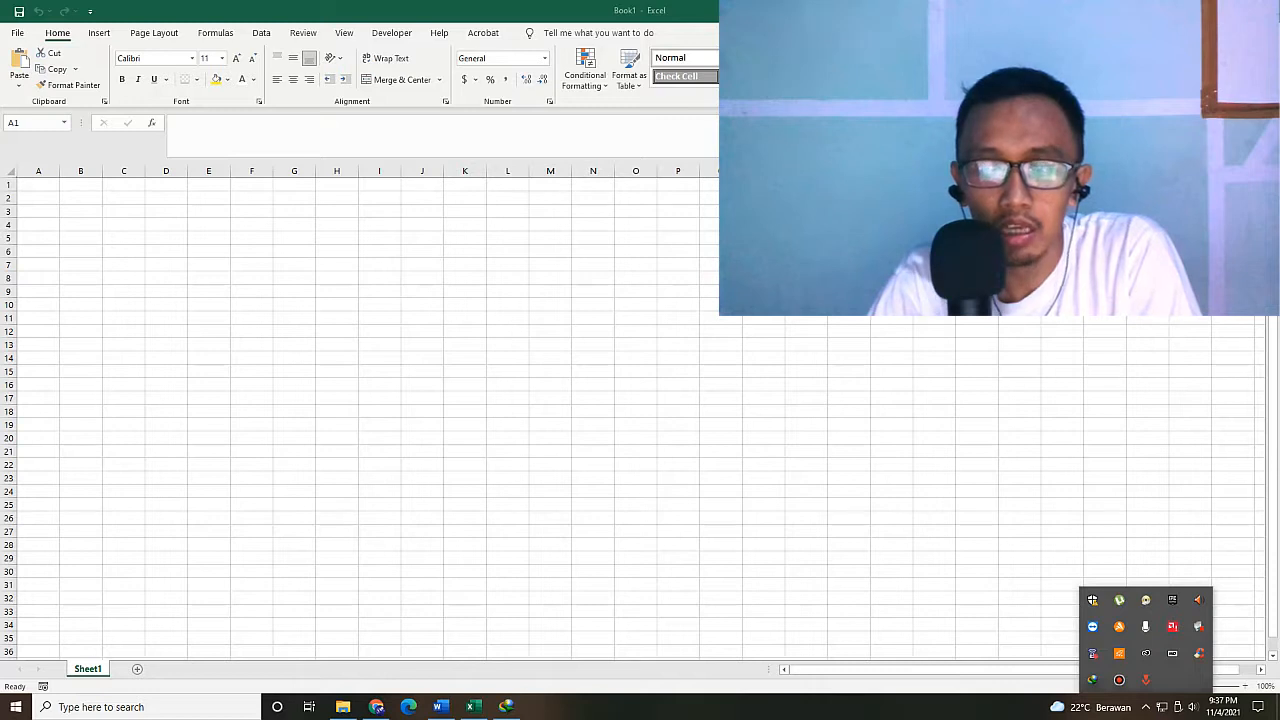
{"action": "left_click", "coordinate": [38, 185]}
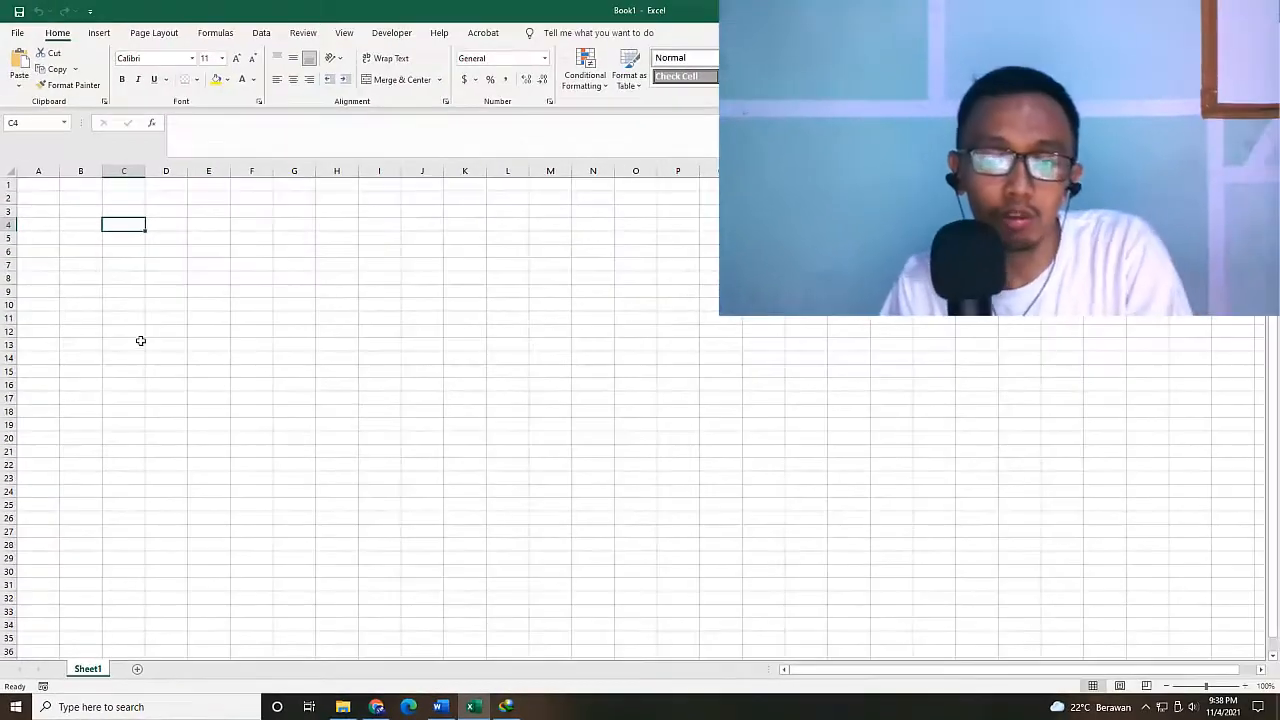
{"action": "mouse_move", "coordinate": [144, 224]}
{"action": "left_mouse_down"}
{"action": "mouse_move", "coordinate": [241, 319]}
{"action": "mouse_move", "coordinate": [118, 239]}
{"action": "mouse_move", "coordinate": [122, 228]}
{"action": "left_mouse_up"}
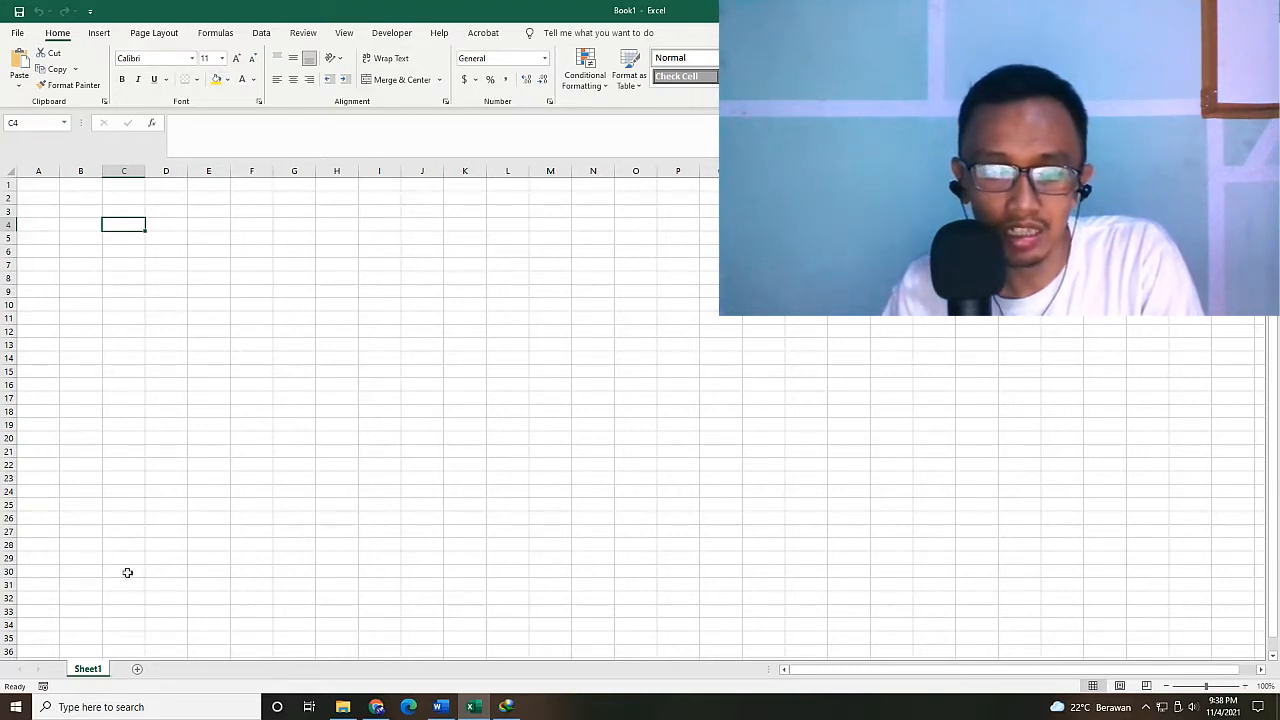
{"action": "right_click", "coordinate": [95, 669]}
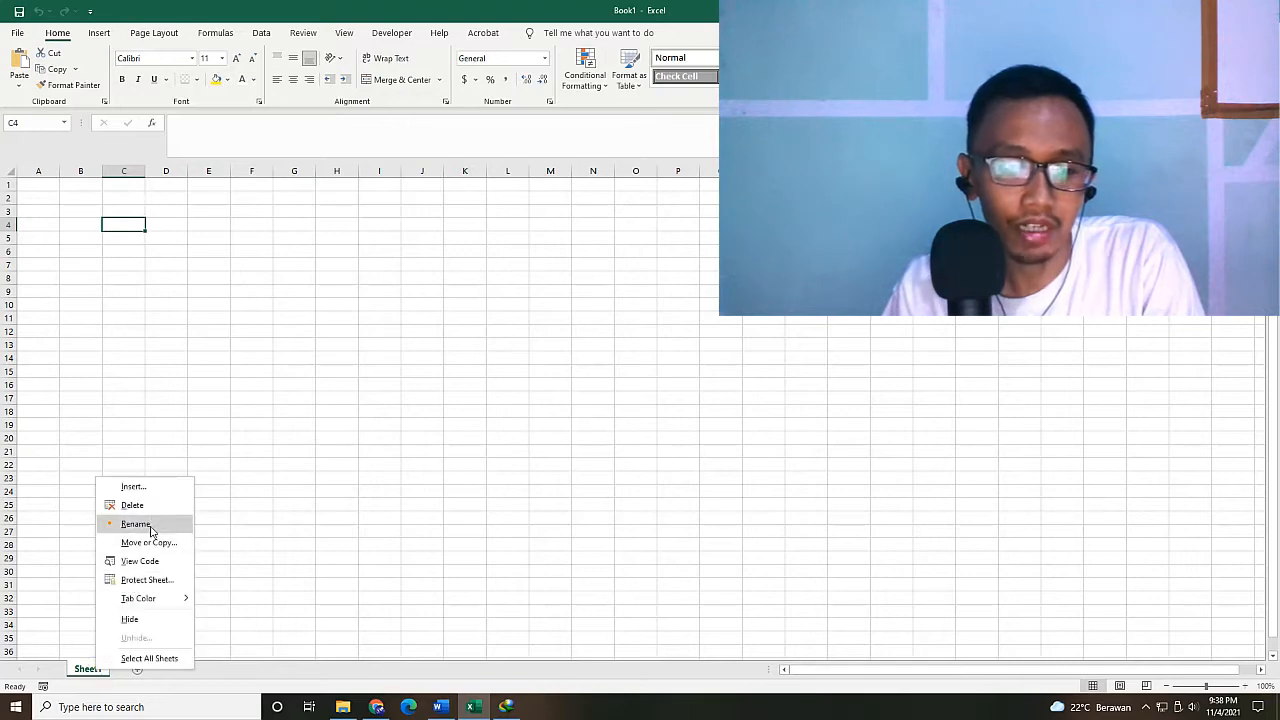
{"action": "left_click", "coordinate": [101, 674]}
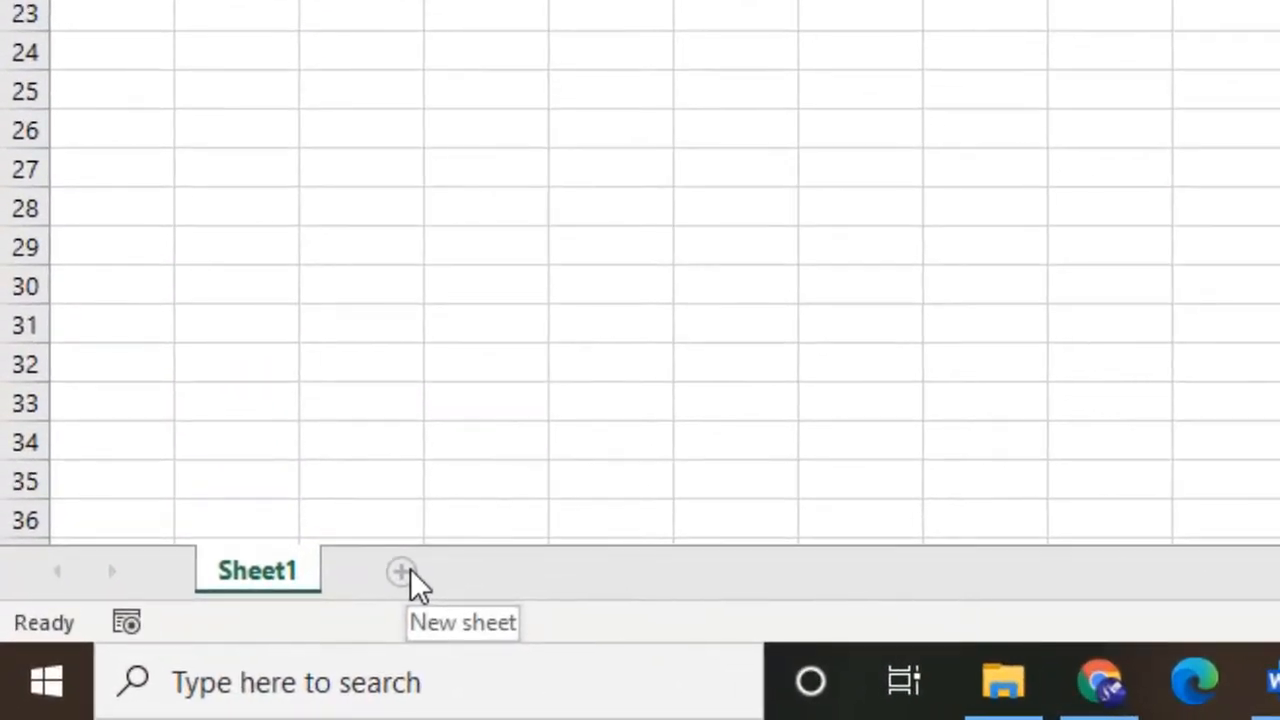
- Add a second worksheet to the workbook and return to Sheet1
{"action": "left_click", "coordinate": [406, 572]}
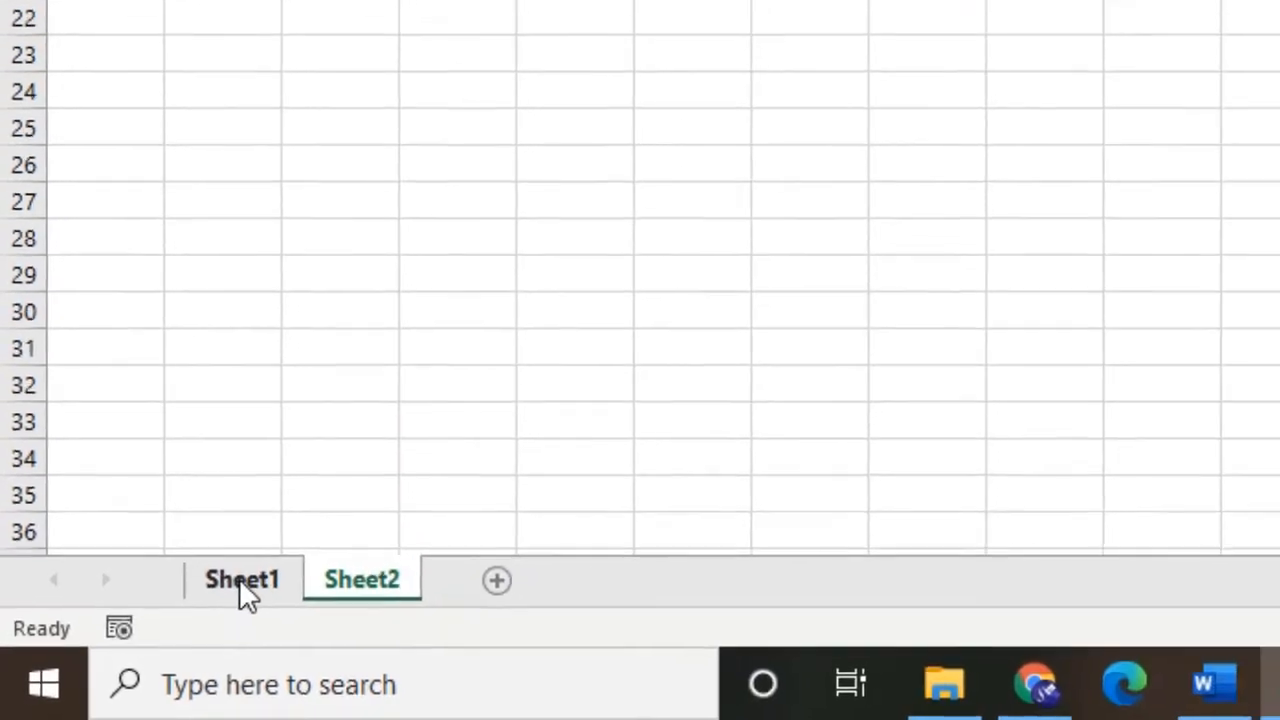
{"action": "left_click", "coordinate": [264, 571]}
{"action": "left_click", "coordinate": [374, 572]}
{"action": "left_click", "coordinate": [273, 571]}
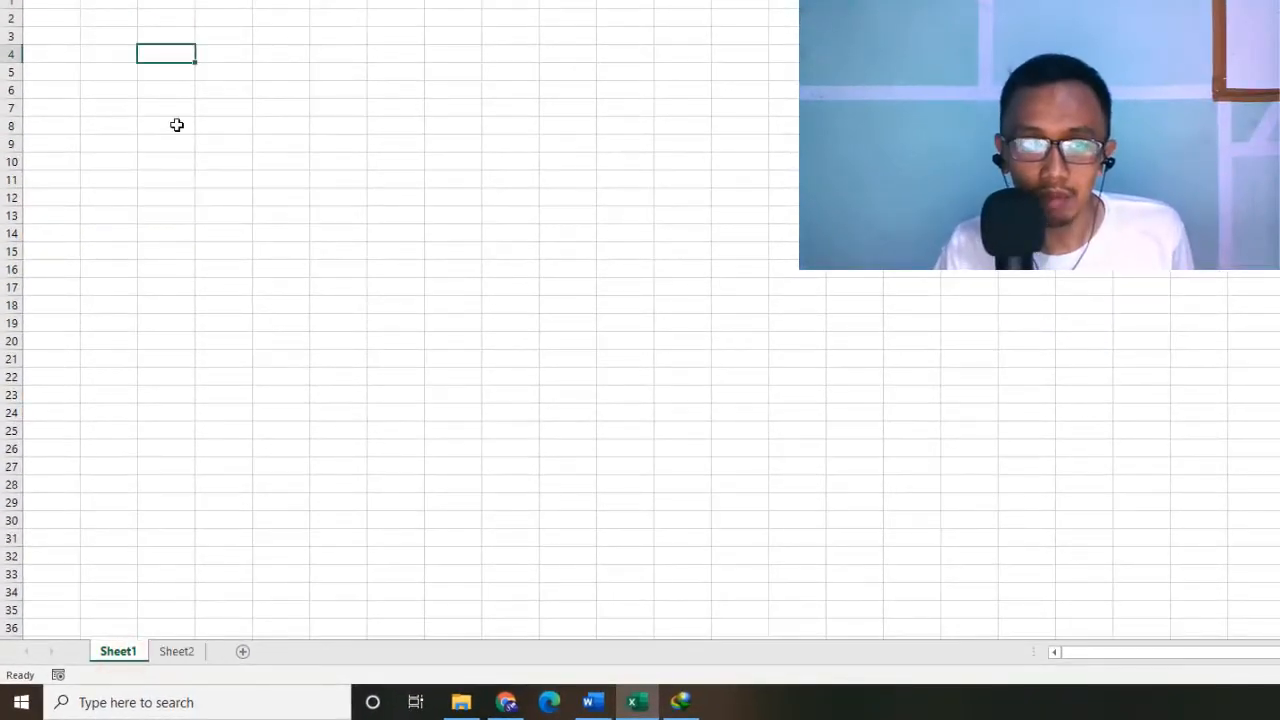
- Enter 1 in cell C4 of Sheet1 and 2 in cell C4 of Sheet2, then compare the two sheets
{"action": "left_click", "coordinate": [174, 49]}
{"action": "type", "text": "1"}
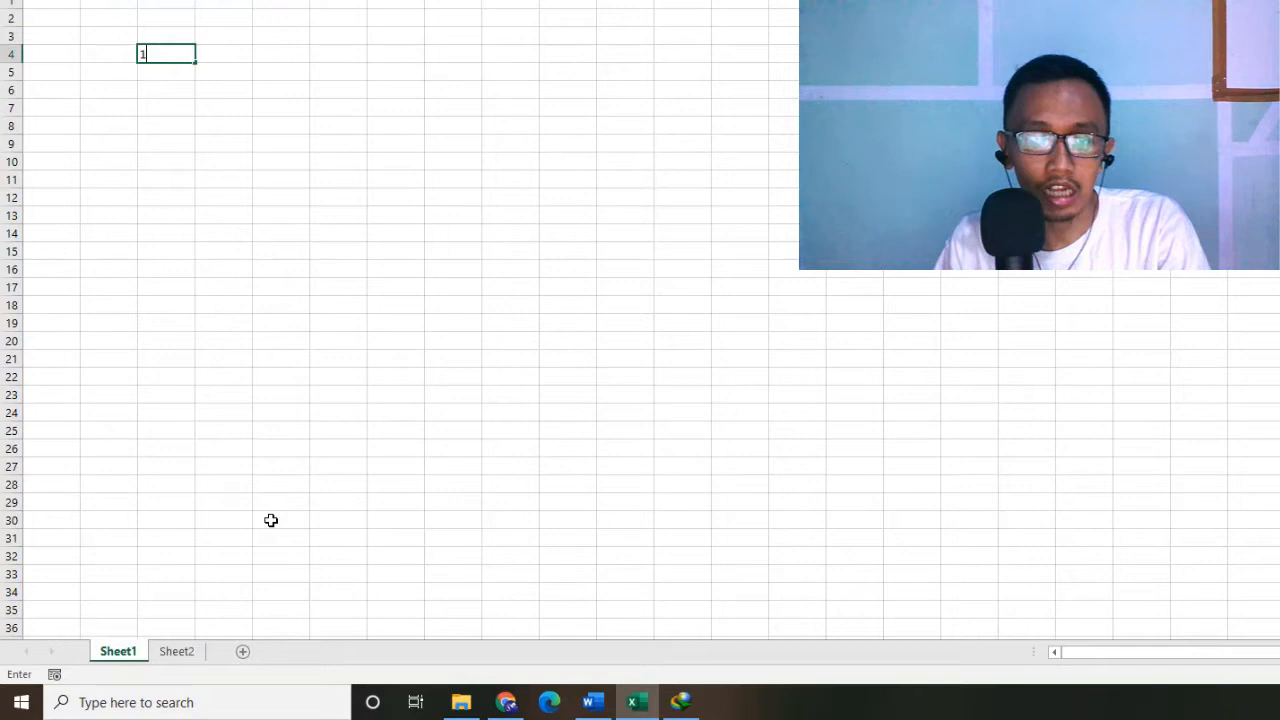
{"action": "left_click", "coordinate": [199, 651]}
{"action": "left_click", "coordinate": [162, 56]}
{"action": "type", "text": "2"}
{"action": "left_click", "coordinate": [177, 123]}
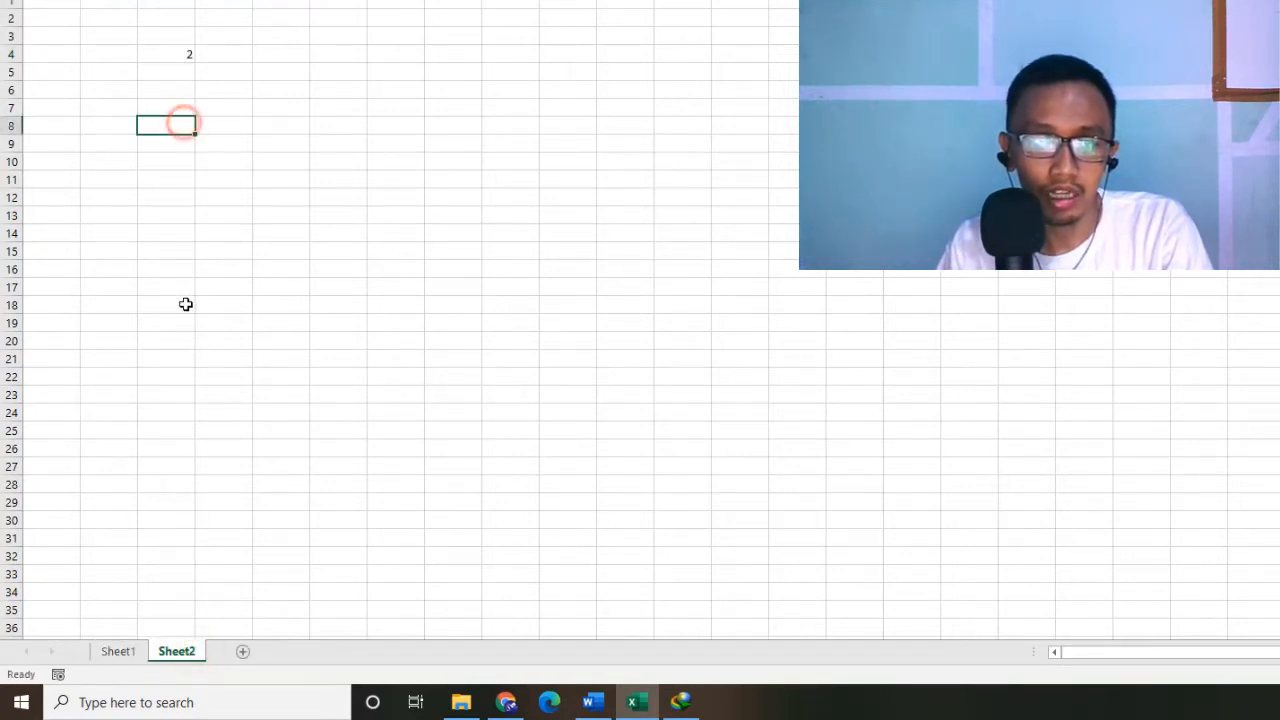
{"action": "left_click", "coordinate": [123, 651]}
{"action": "left_click", "coordinate": [172, 658]}
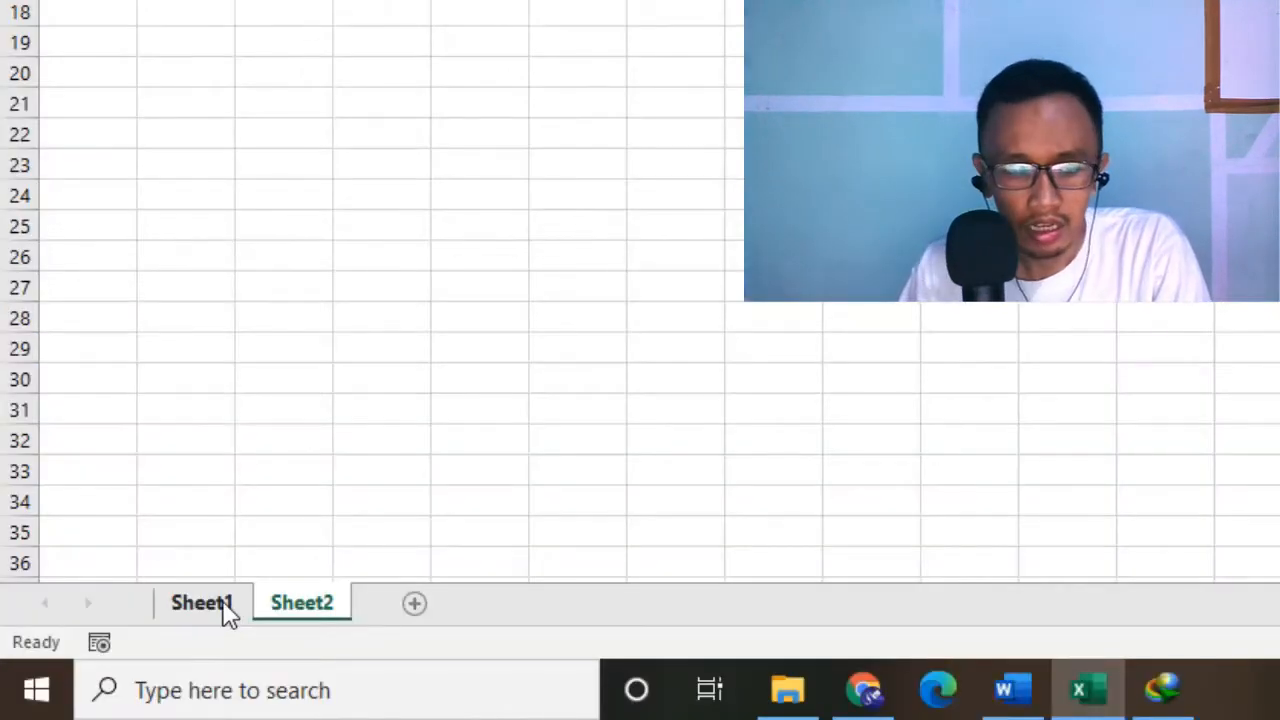
- Insert a sheet before Sheet1 based on the Personal Monthly Budget spreadsheet template
{"action": "left_click", "coordinate": [131, 652]}
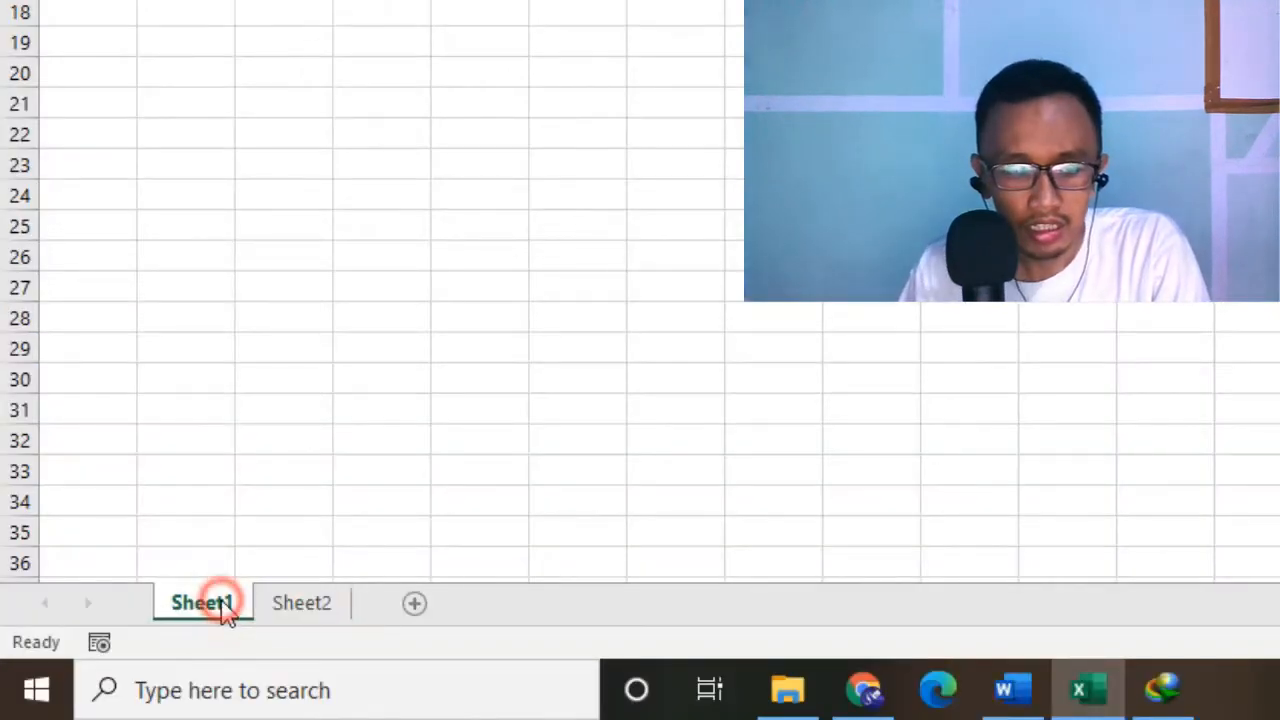
{"action": "right_click", "coordinate": [224, 608]}
{"action": "left_click", "coordinate": [298, 200]}
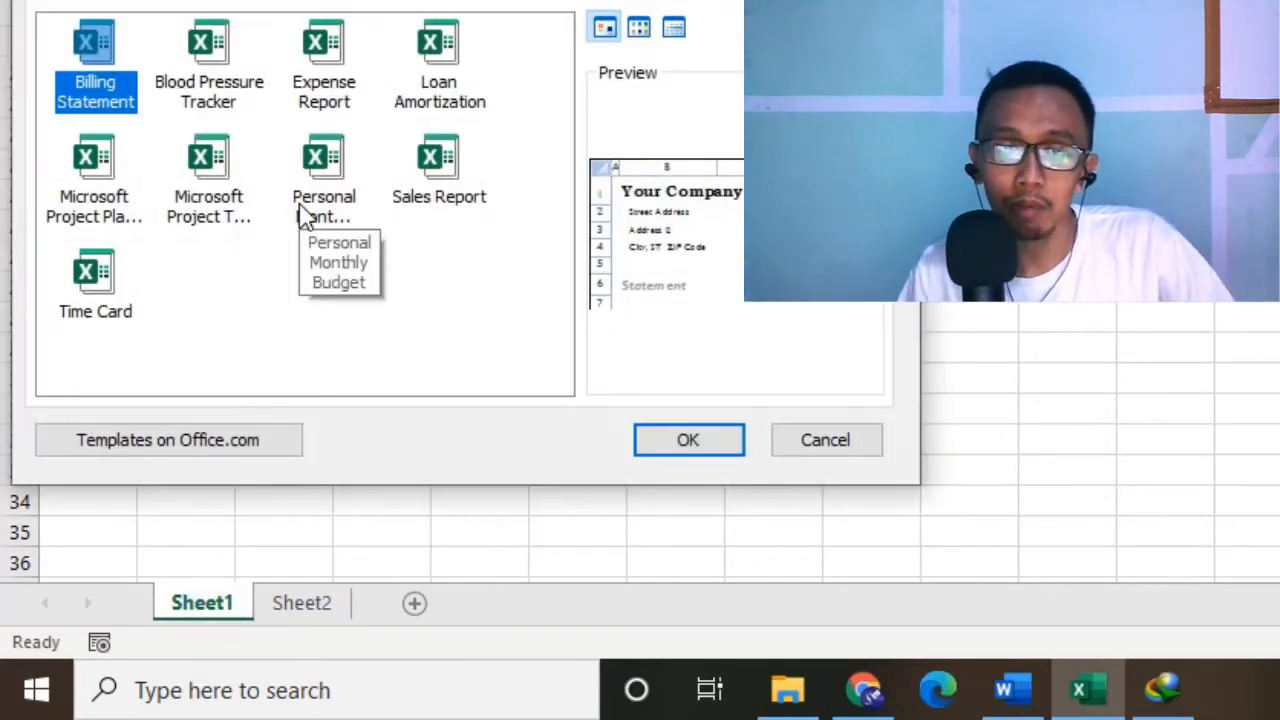
{"action": "left_click_drag", "start_coordinate": [400, 0], "coordinate": [691, 0]}
{"action": "left_click", "coordinate": [350, 0]}
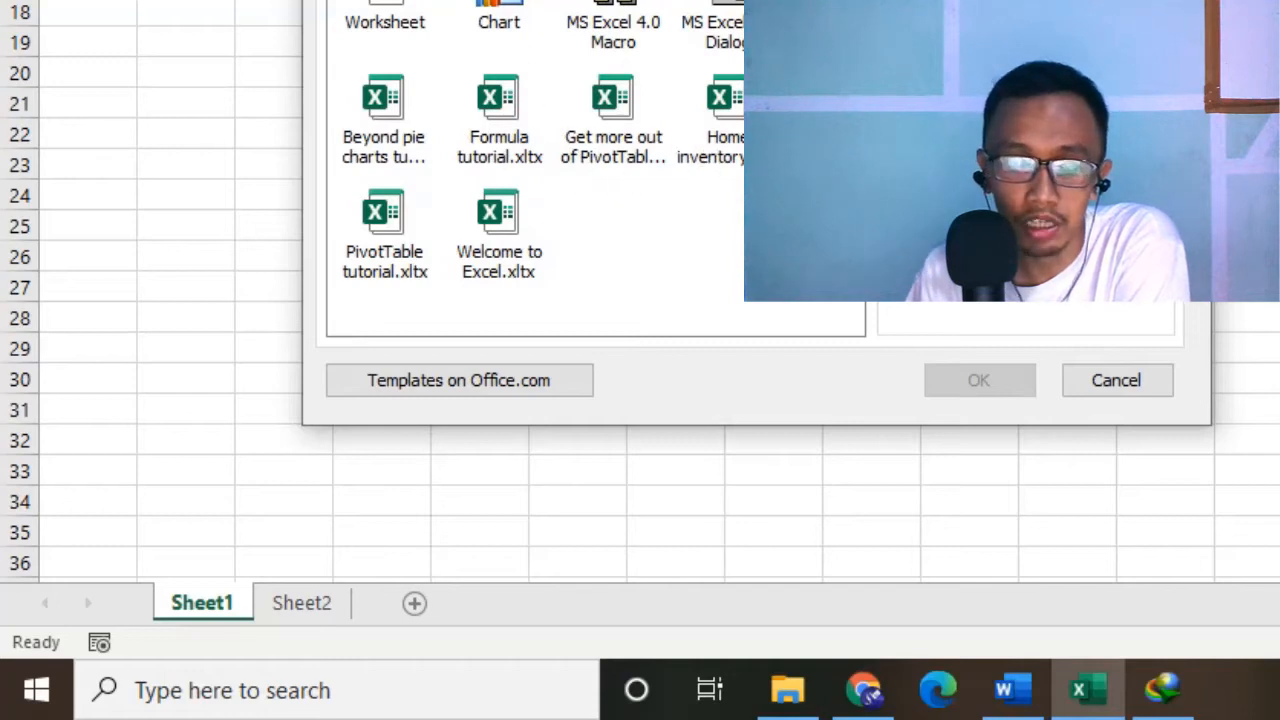
{"action": "left_click", "coordinate": [452, 0]}
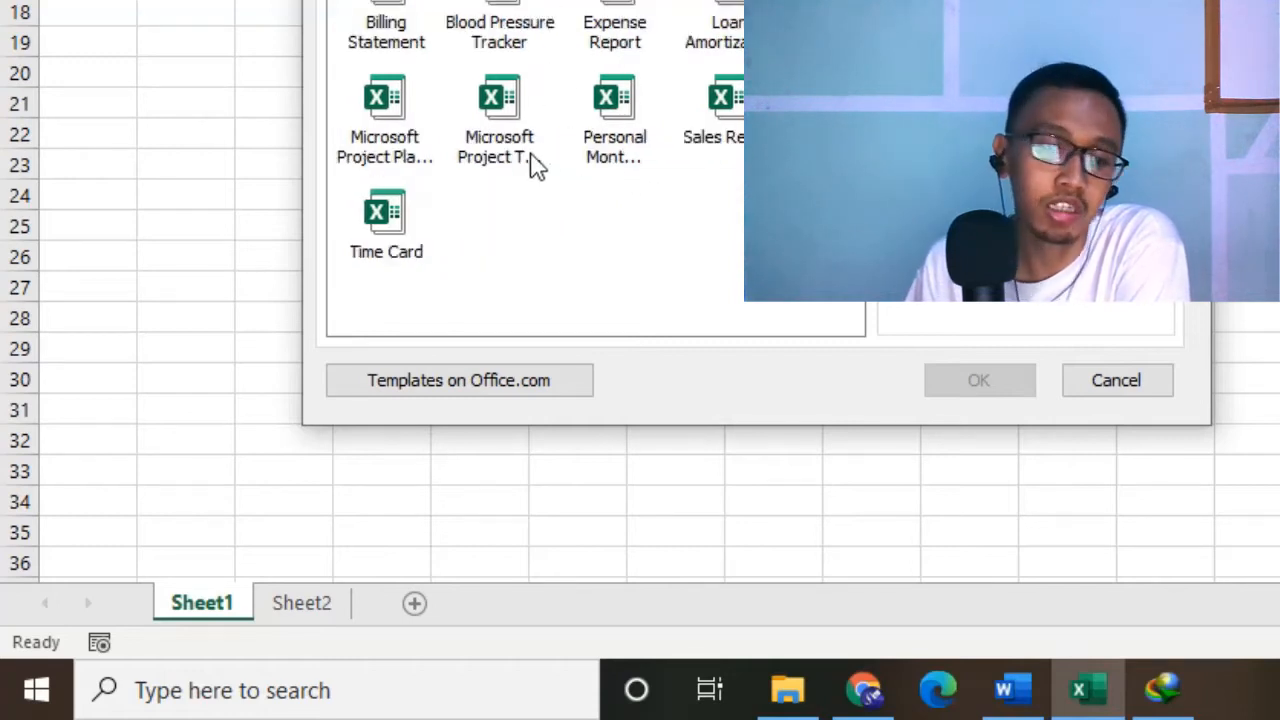
{"action": "left_click", "coordinate": [502, 104]}
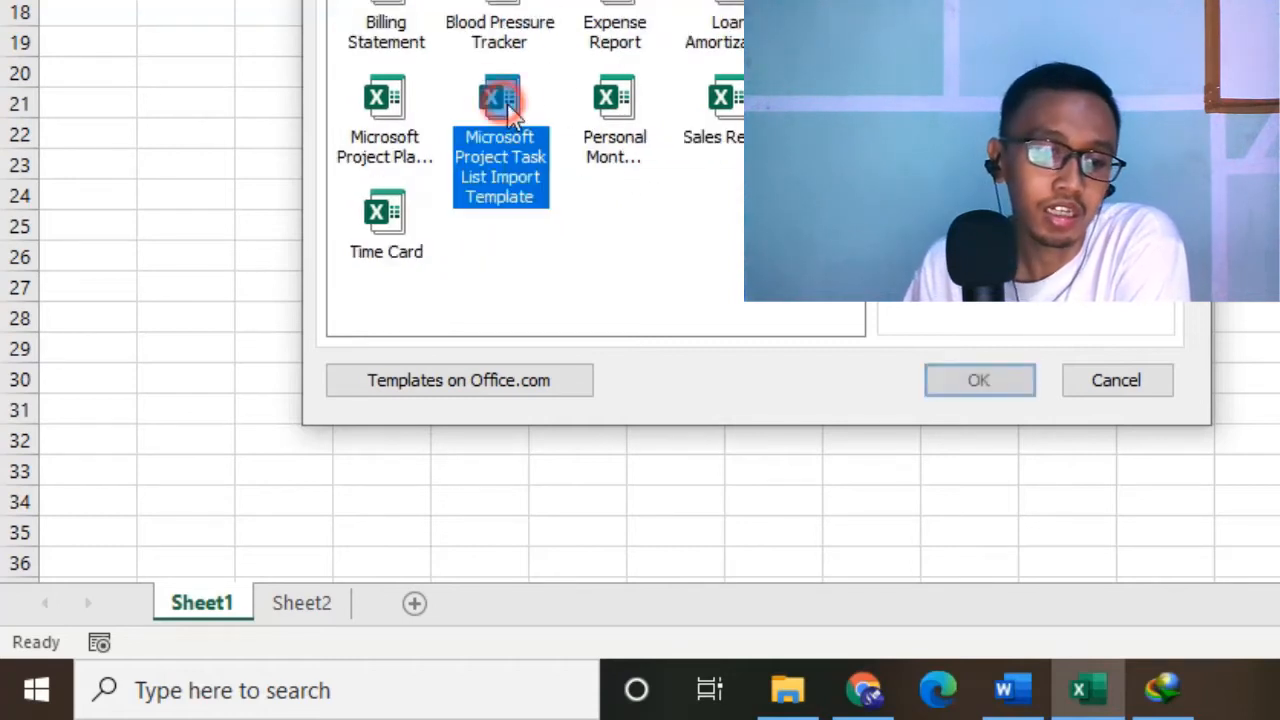
{"action": "left_click", "coordinate": [626, 108]}
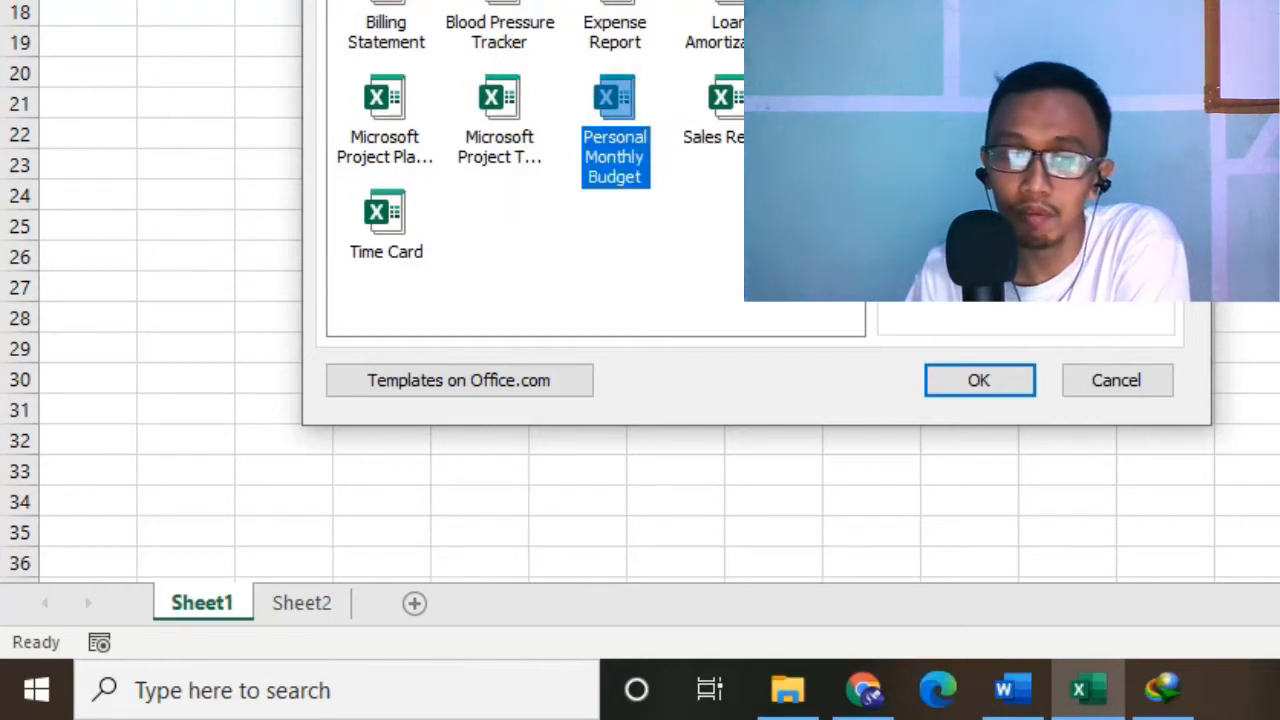
{"action": "left_click", "coordinate": [738, 98]}
{"action": "left_click", "coordinate": [651, 97]}
{"action": "left_click", "coordinate": [732, 98]}
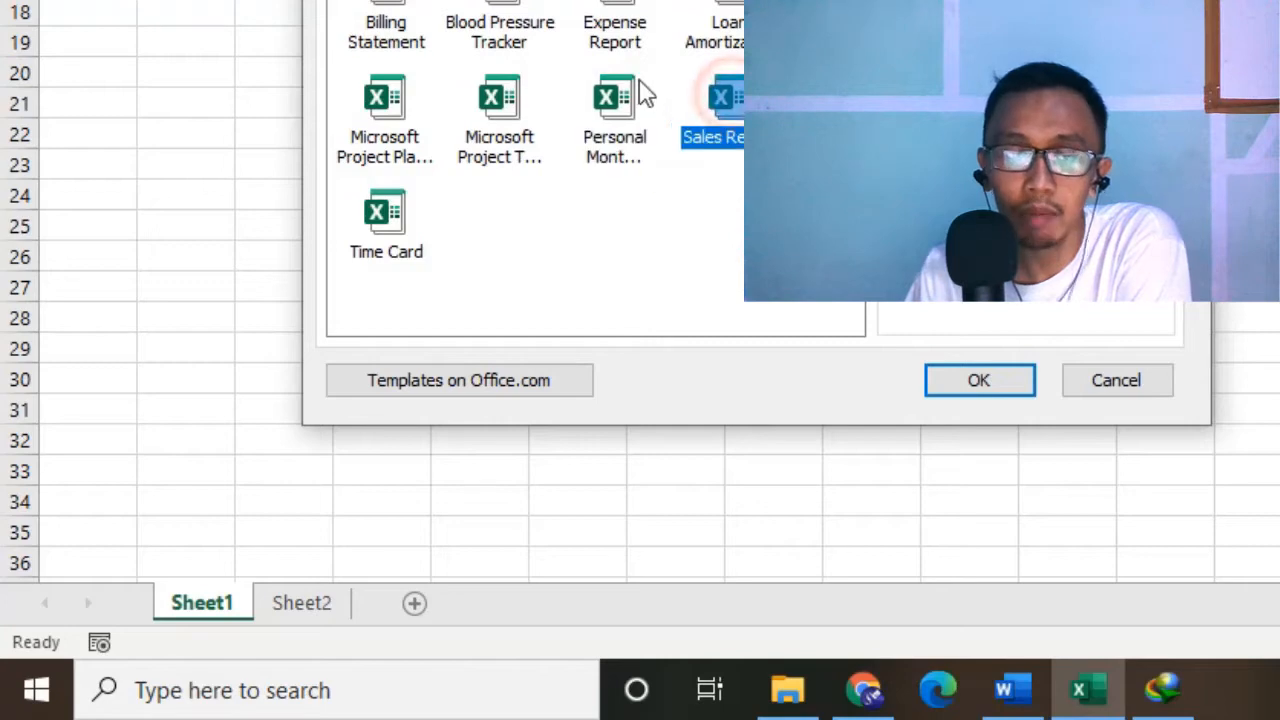
{"action": "left_click", "coordinate": [643, 95]}
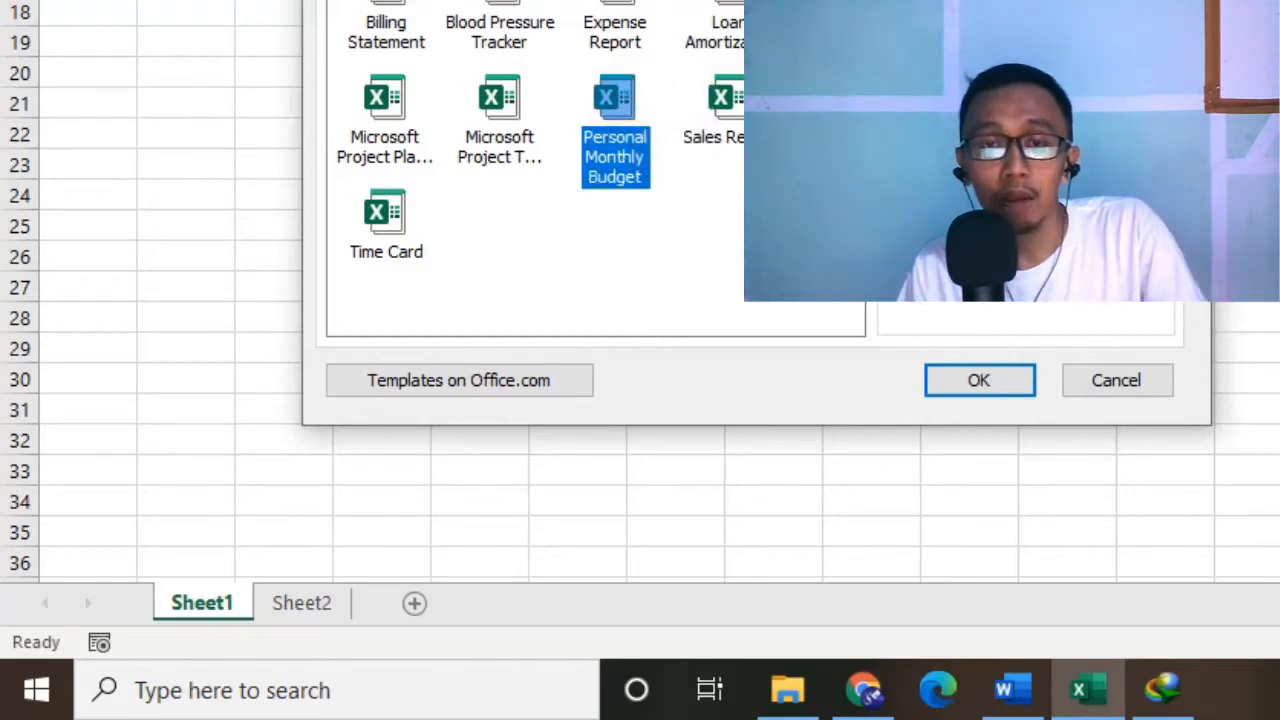
{"action": "left_click", "coordinate": [981, 378]}
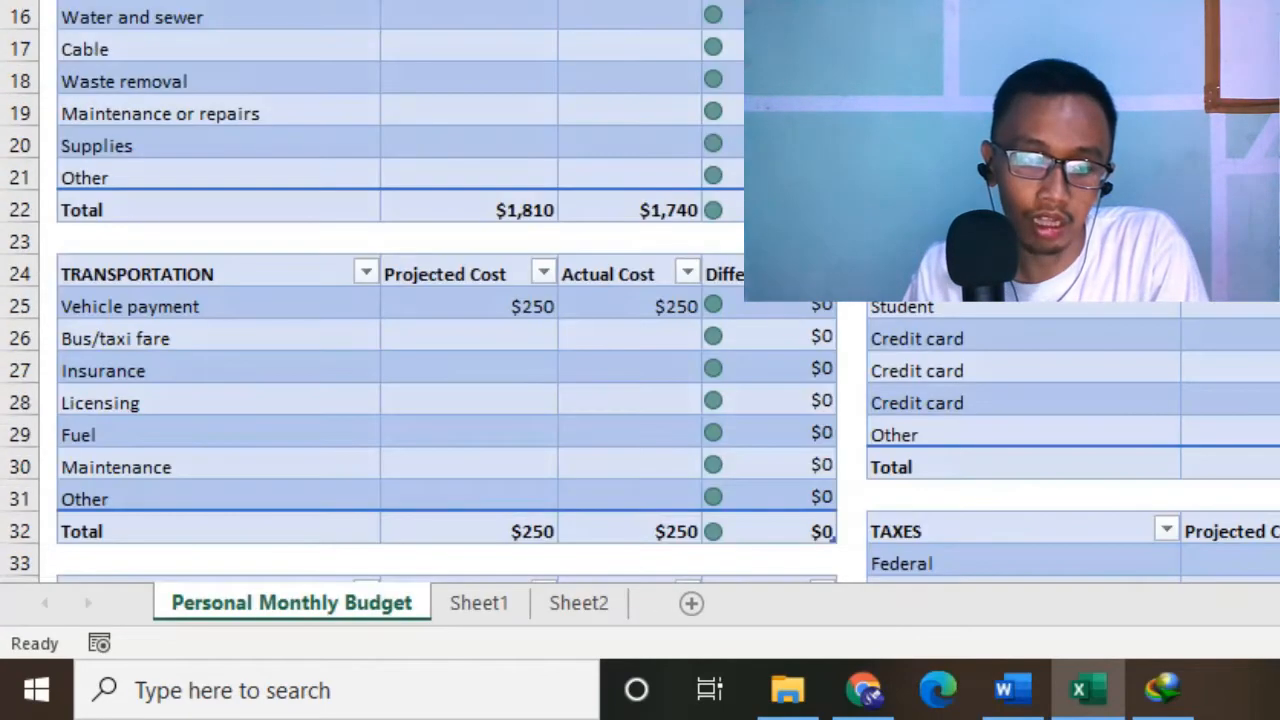
- Rename the Personal Monthly Budget sheet as "Budget Bulan Januari"
{"action": "double_click", "coordinate": [340, 603]}
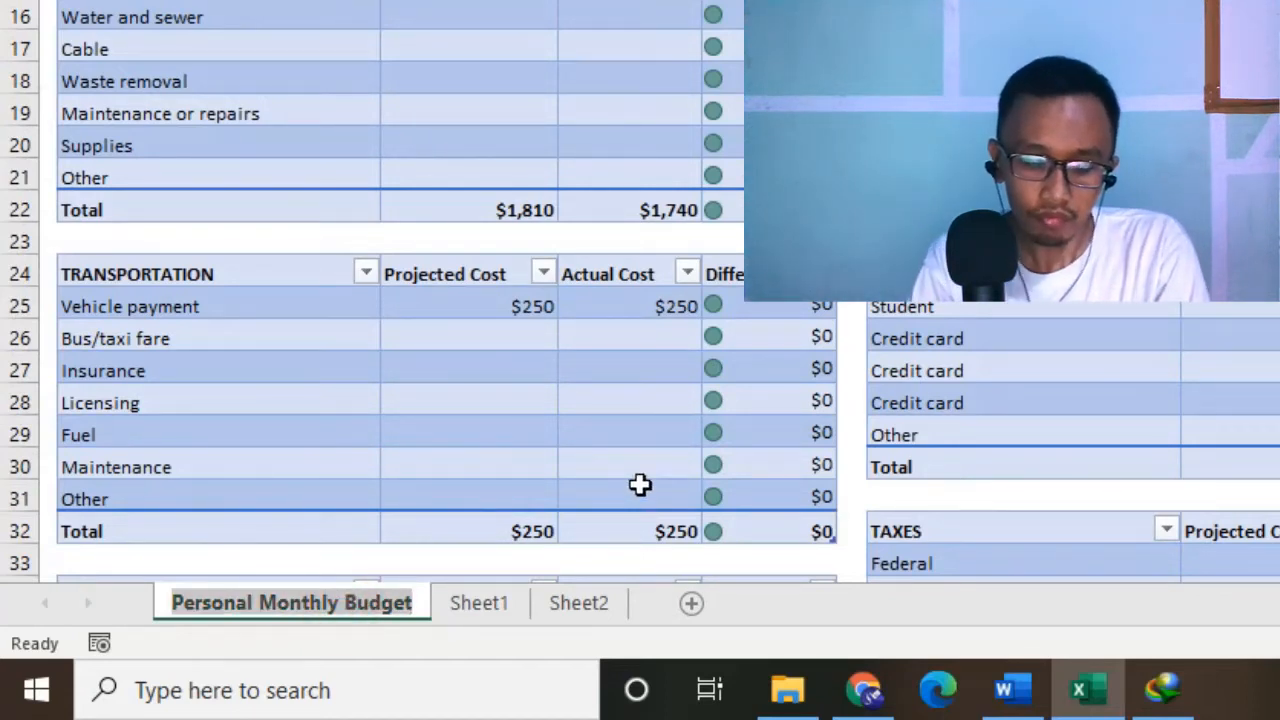
{"action": "type", "text": "Bud"}
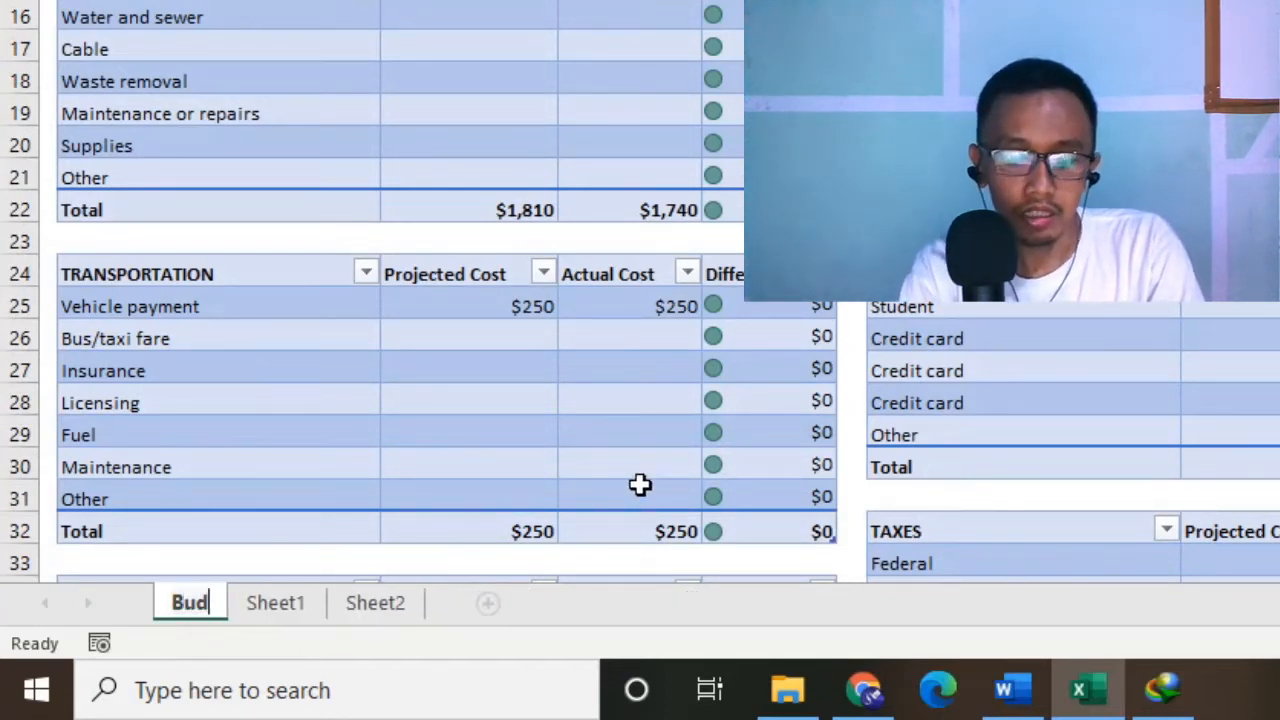
{"action": "type", "text": "get Bulan"}
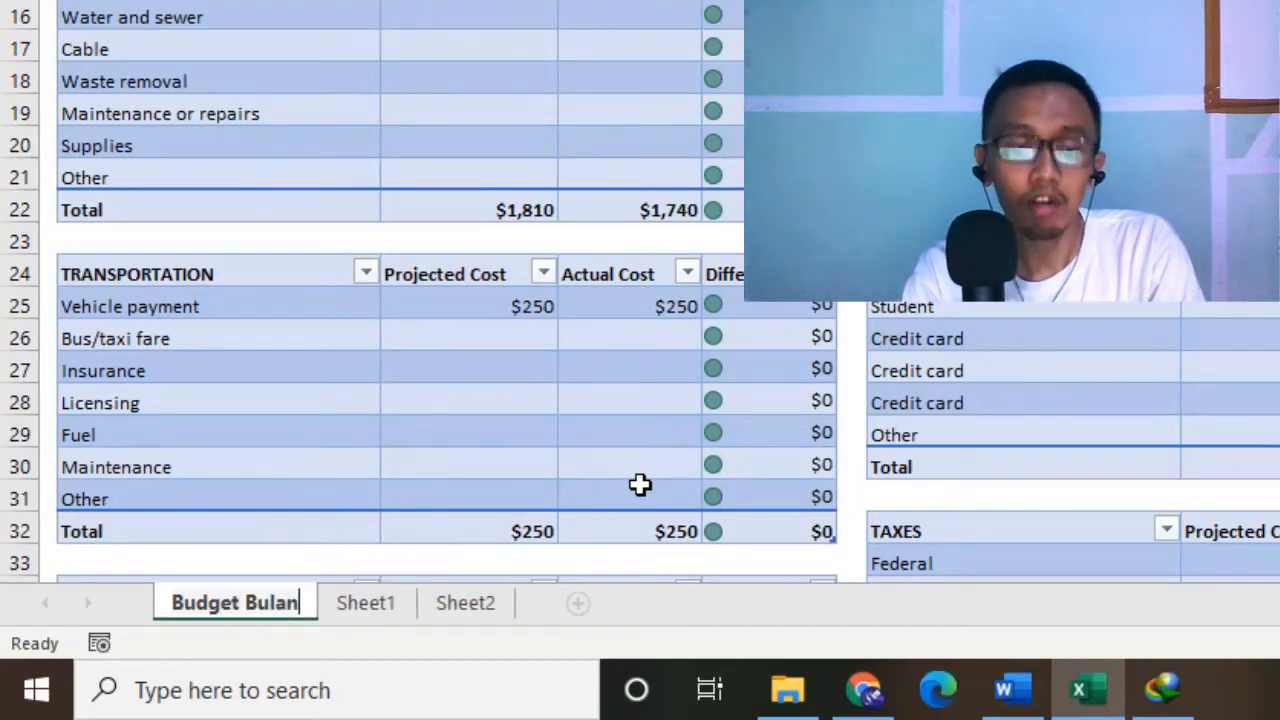
{"action": "key", "text": "Return"}
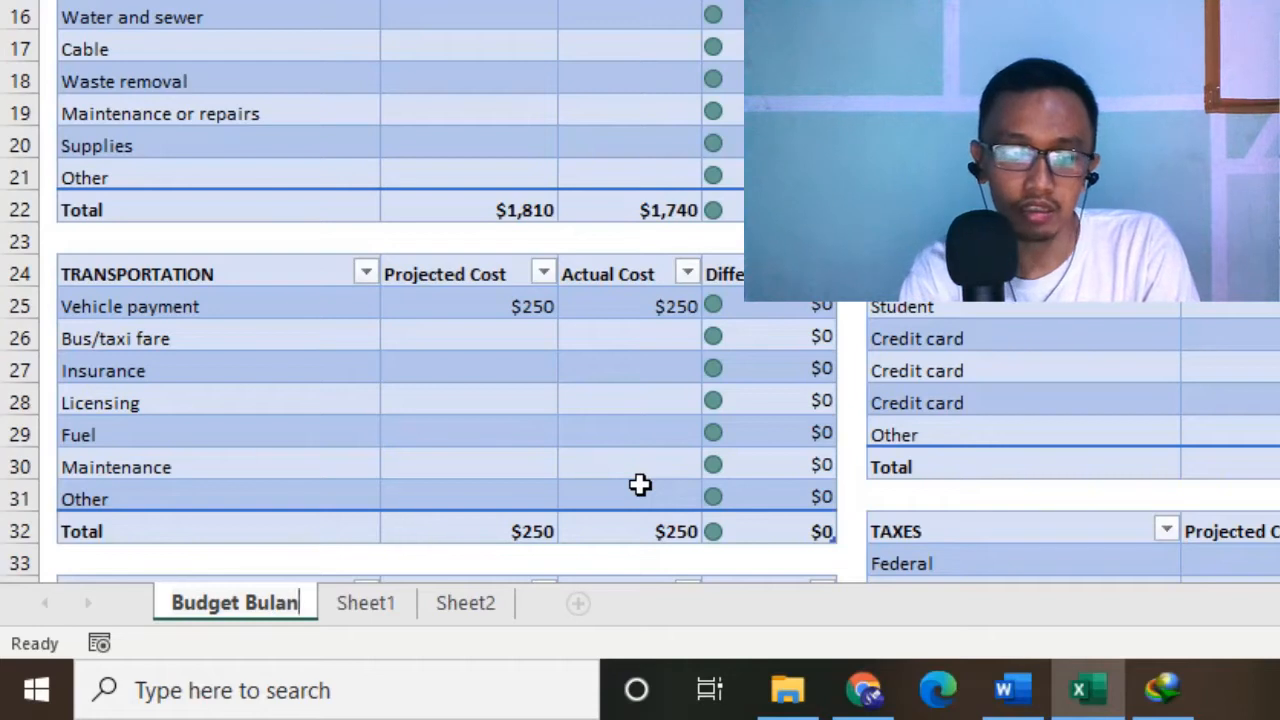
{"action": "type", "text": "Januari"}
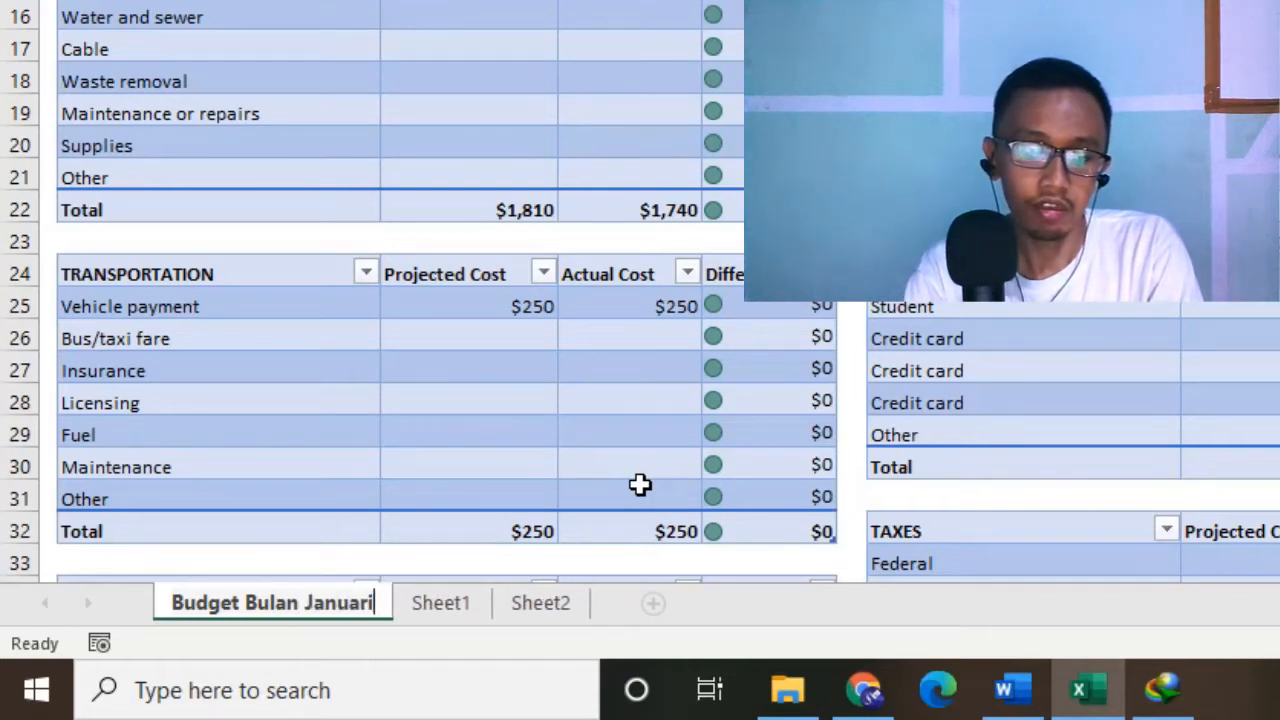
{"action": "key", "text": "Return"}
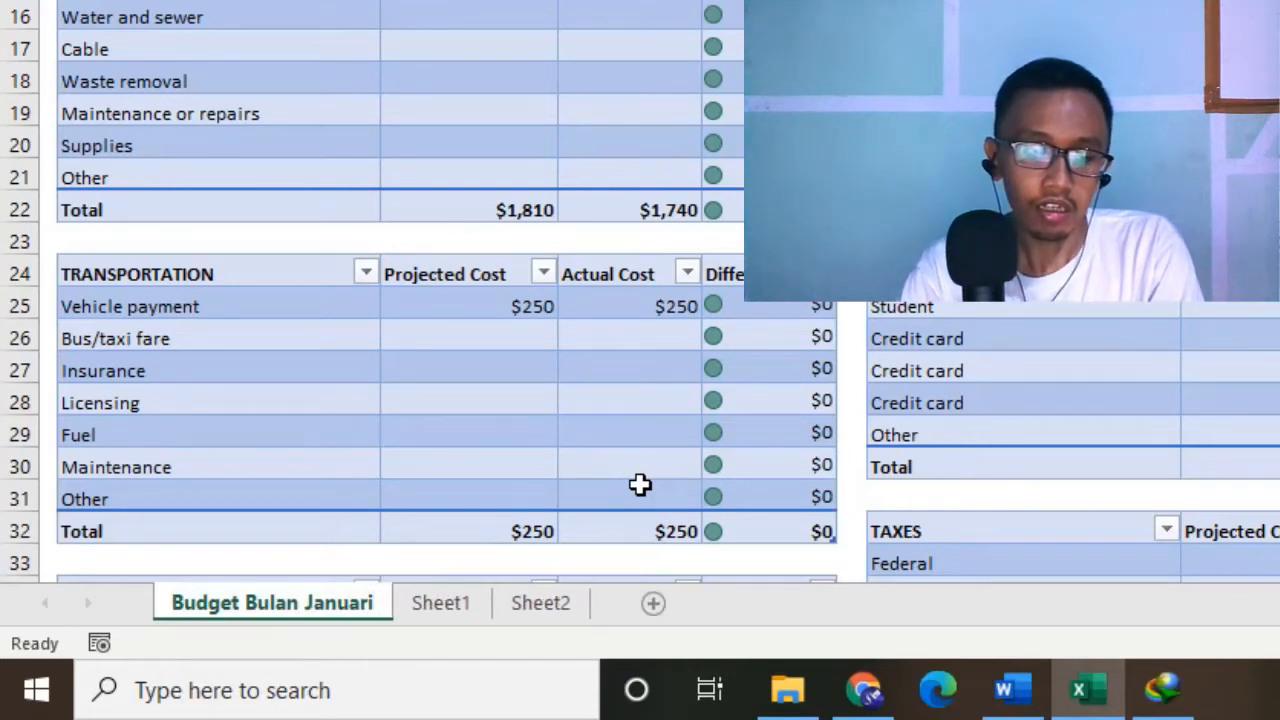
{"action": "right_click", "coordinate": [370, 612]}
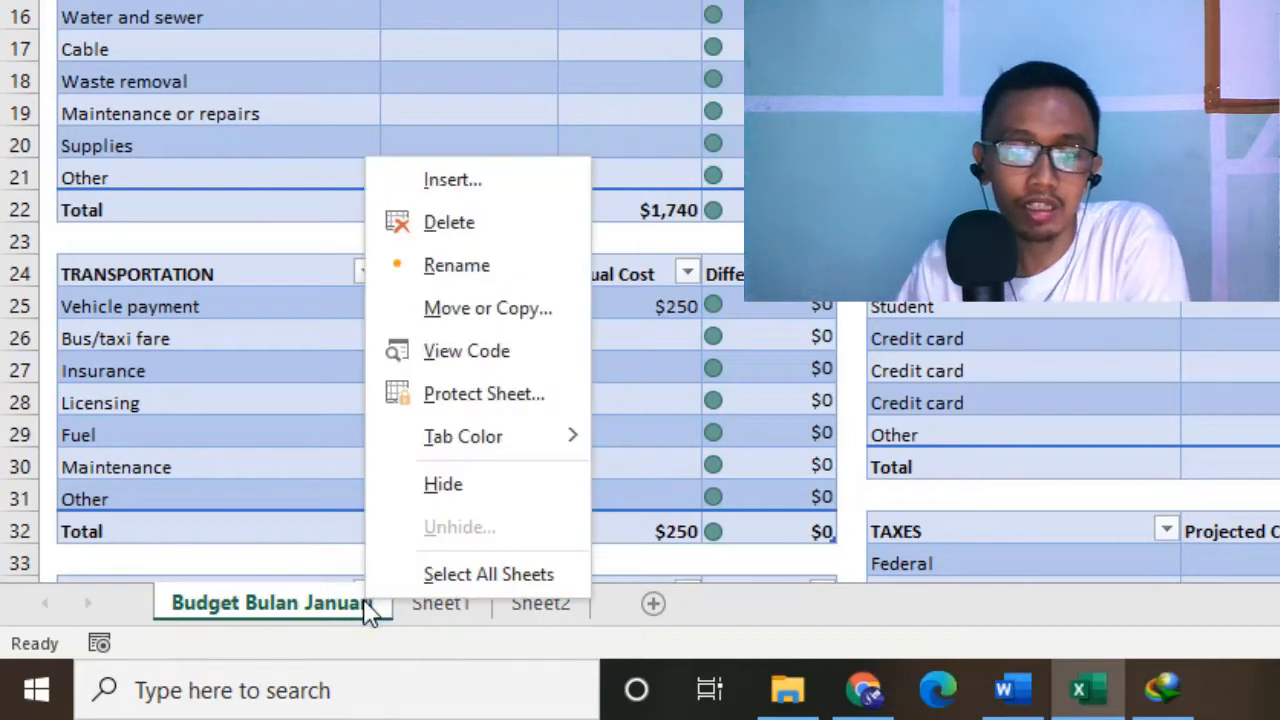
{"action": "left_click", "coordinate": [355, 608]}
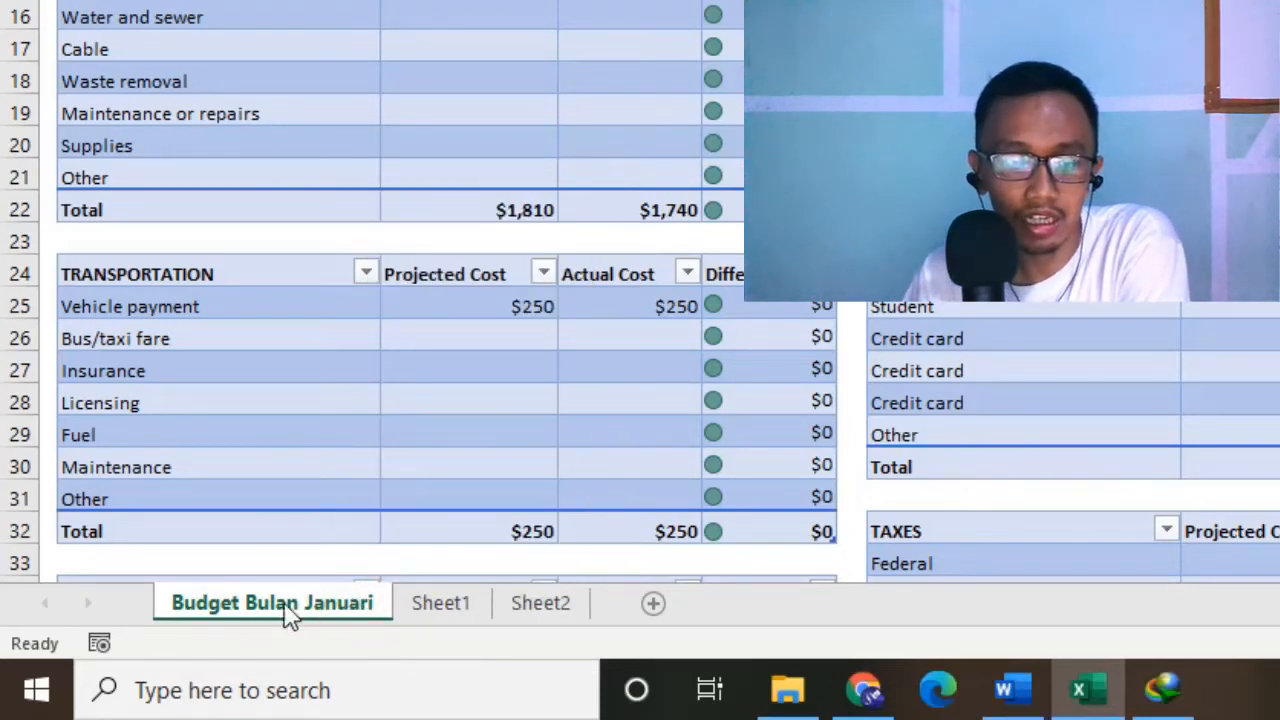
{"action": "double_click", "coordinate": [245, 610]}
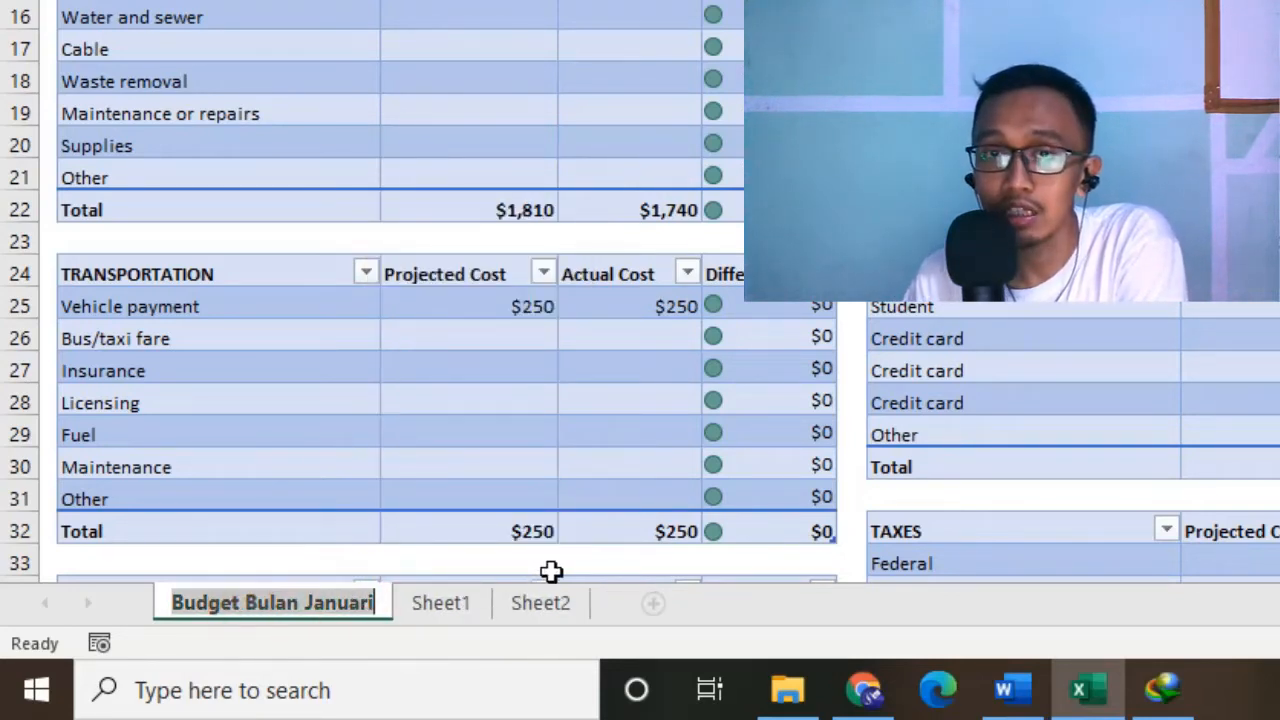
{"action": "left_click", "coordinate": [756, 637]}
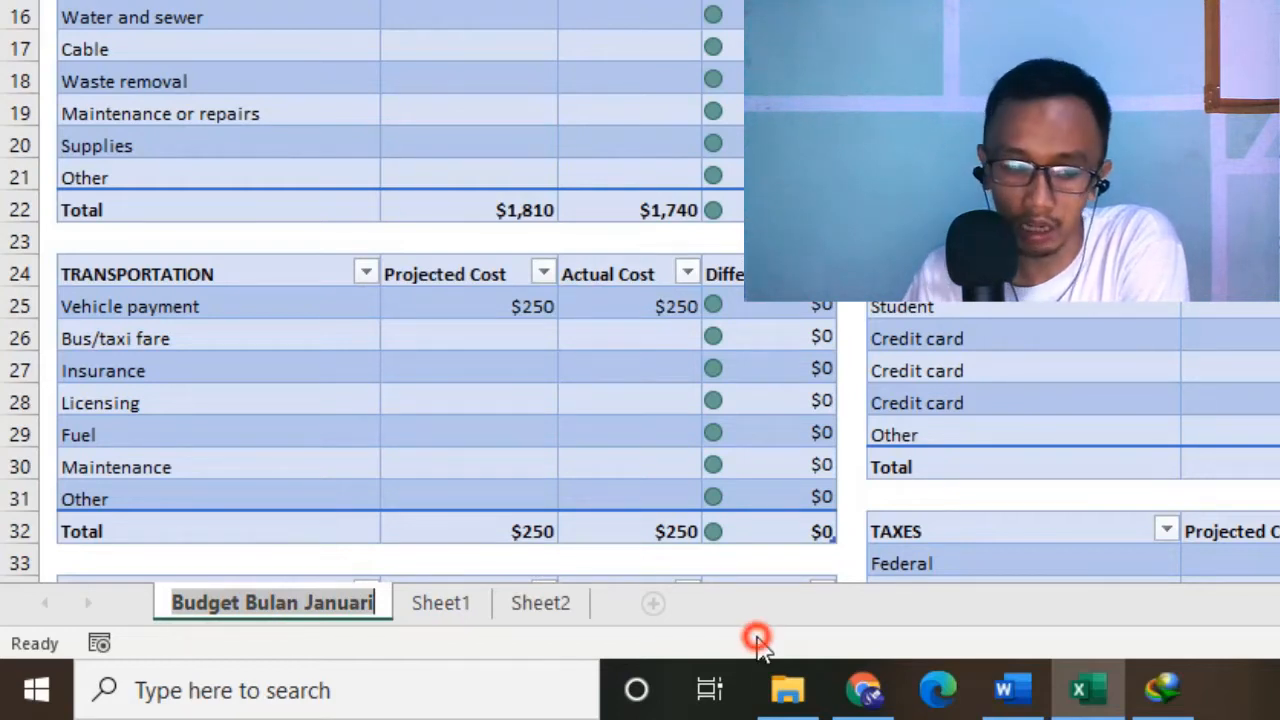
{"action": "left_click", "coordinate": [382, 647]}
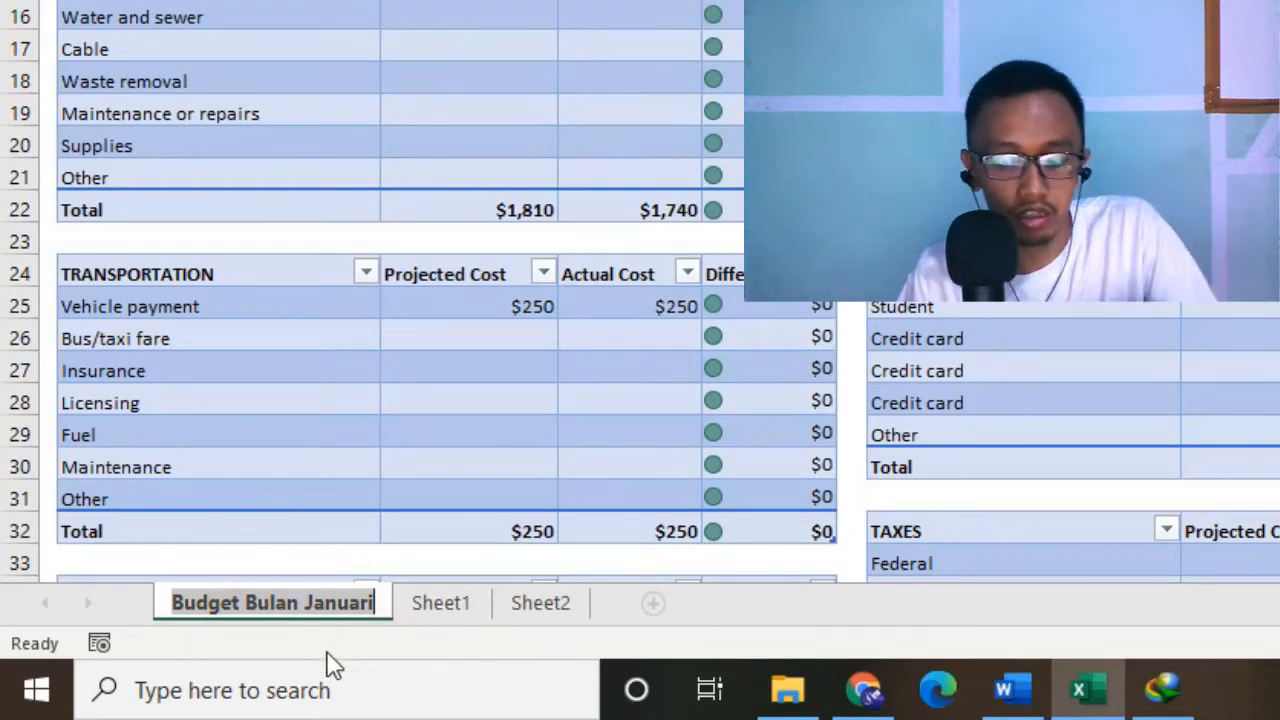
{"action": "key", "text": "Escape"}
{"action": "double_click", "coordinate": [265, 604]}
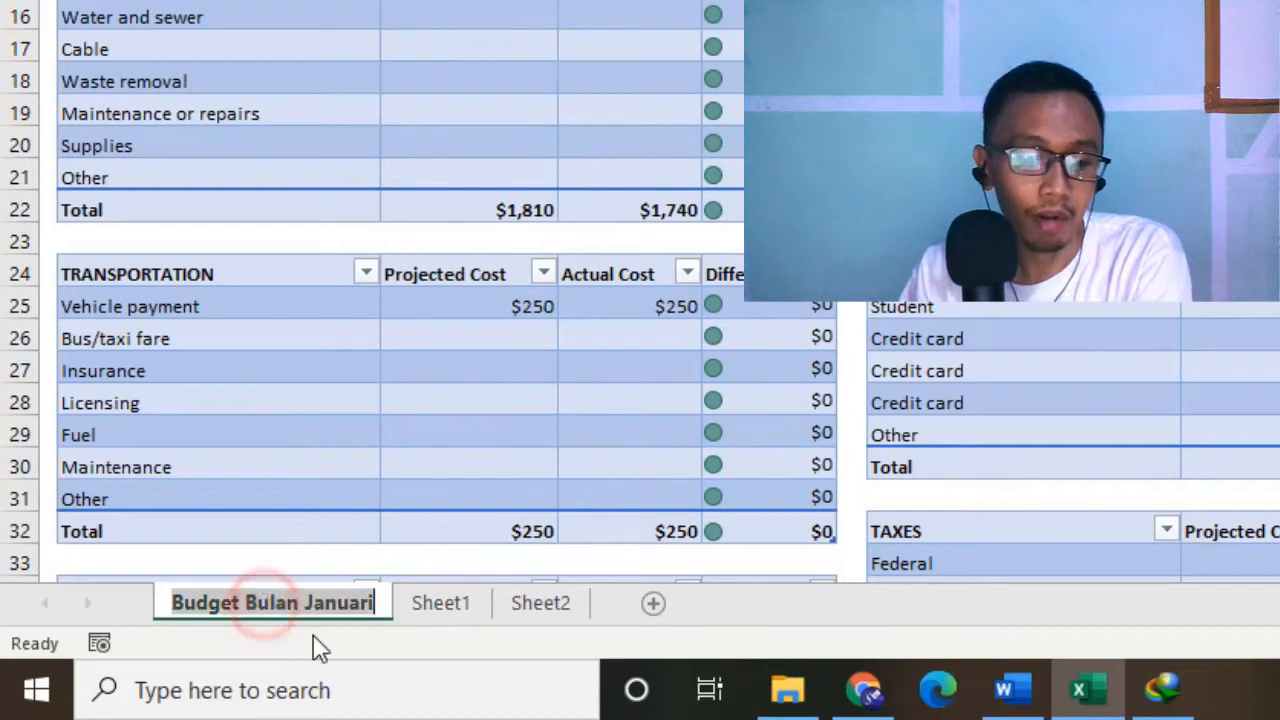
{"action": "key", "text": "Escape"}
{"action": "right_click", "coordinate": [293, 620]}
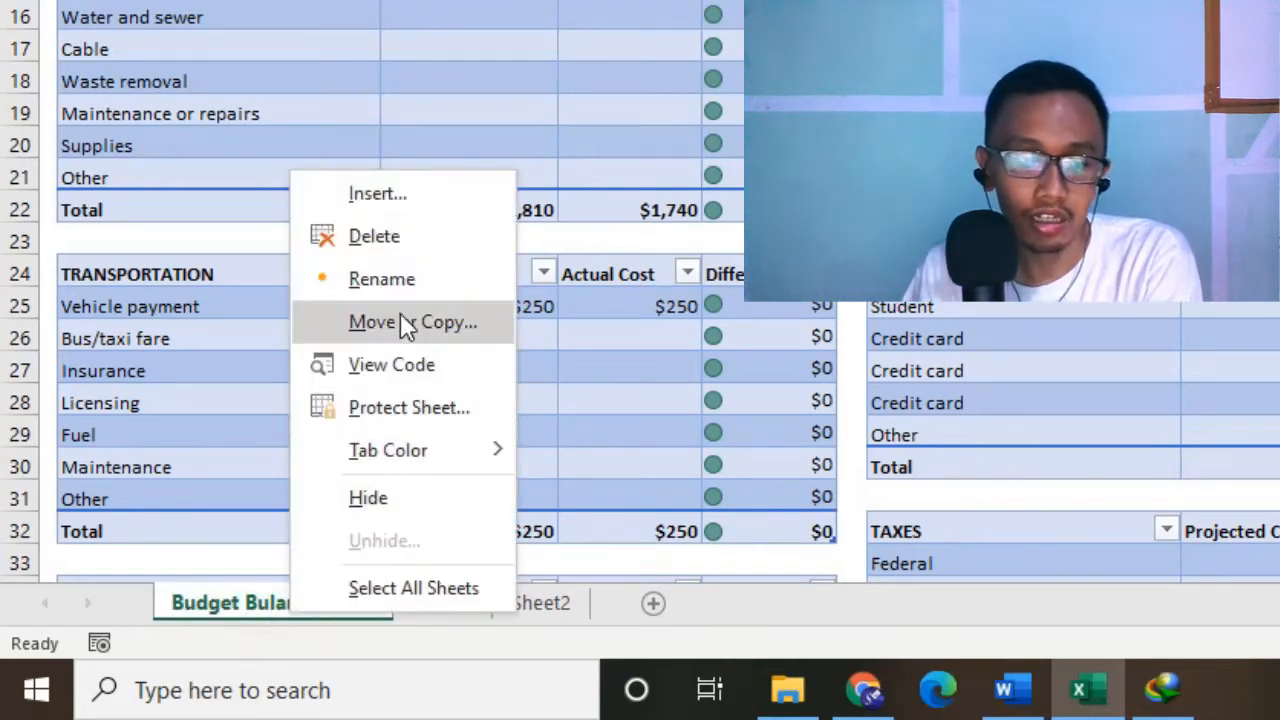
{"action": "left_click", "coordinate": [382, 280]}
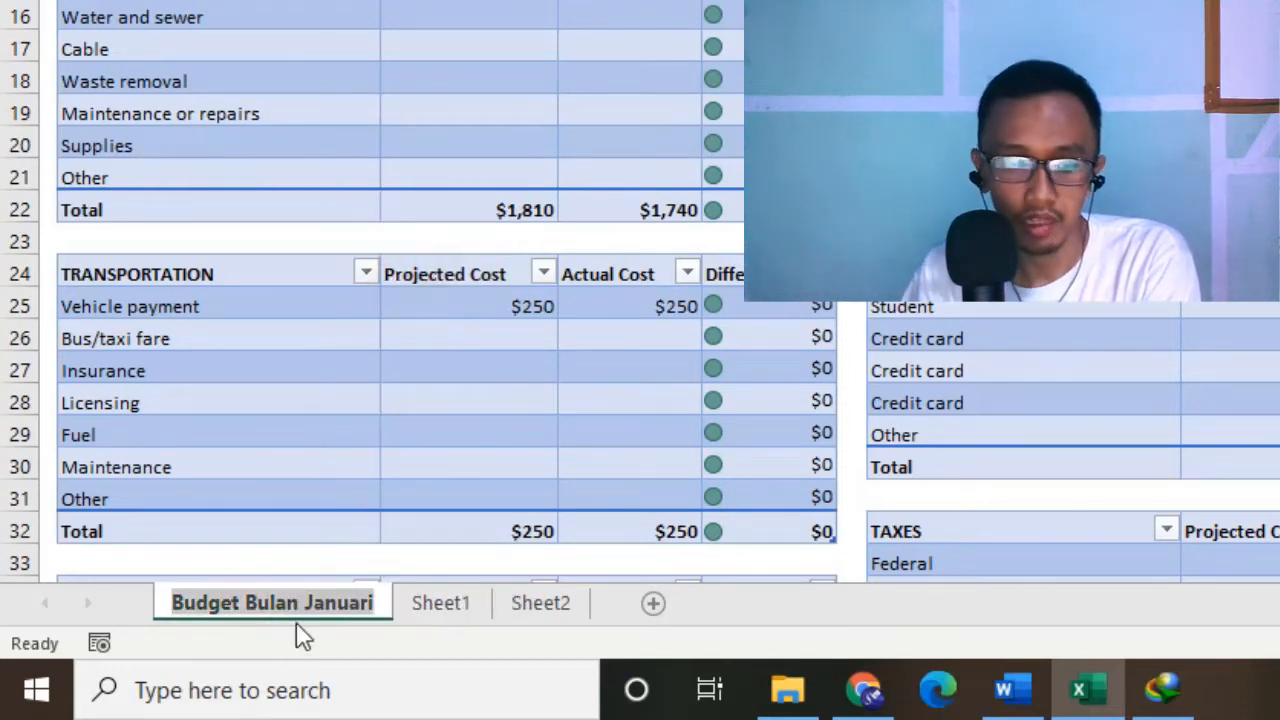
{"action": "left_click_drag", "start_coordinate": [257, 608], "coordinate": [354, 608]}
{"action": "left_click", "coordinate": [234, 600]}
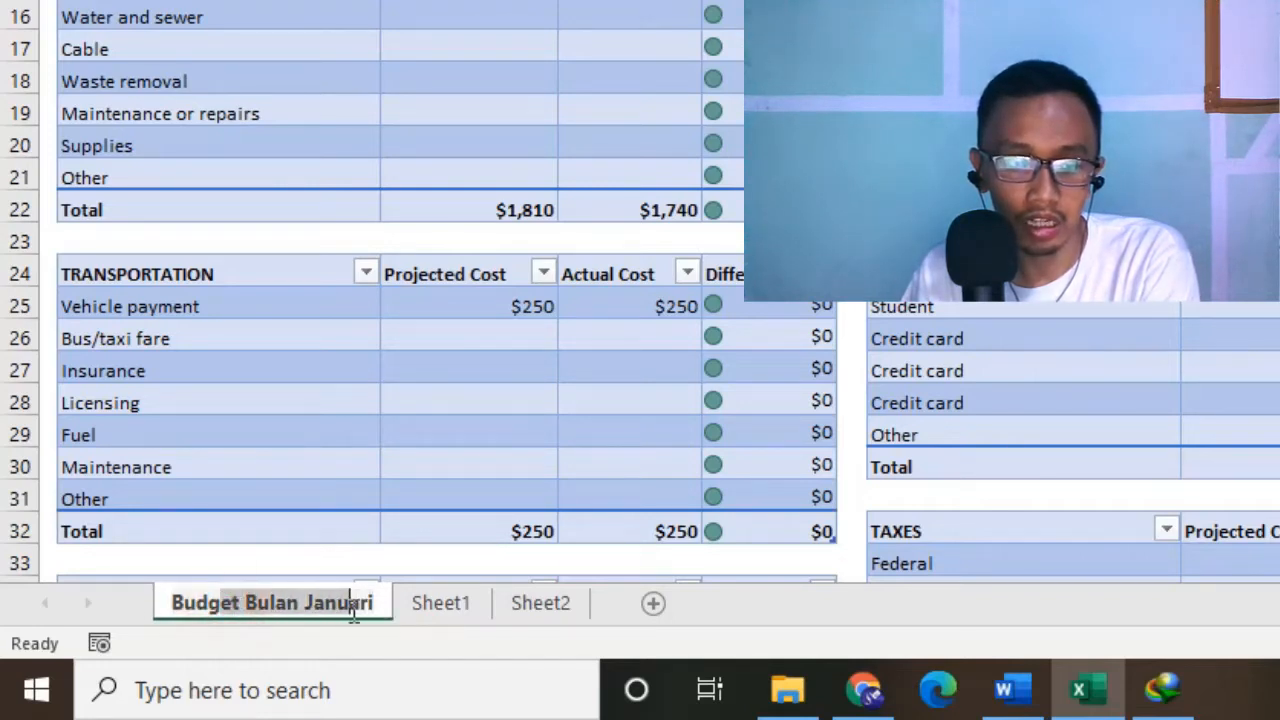
{"action": "left_click", "coordinate": [306, 597]}
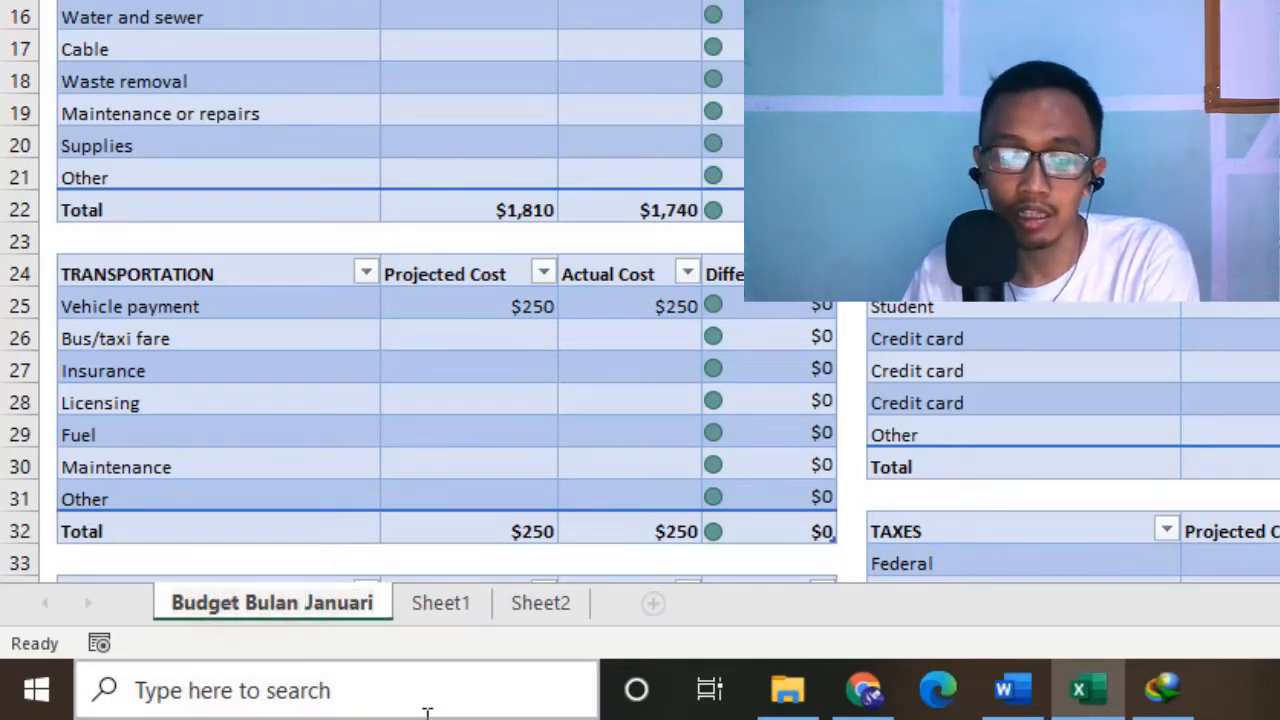
{"action": "key", "text": "Return"}
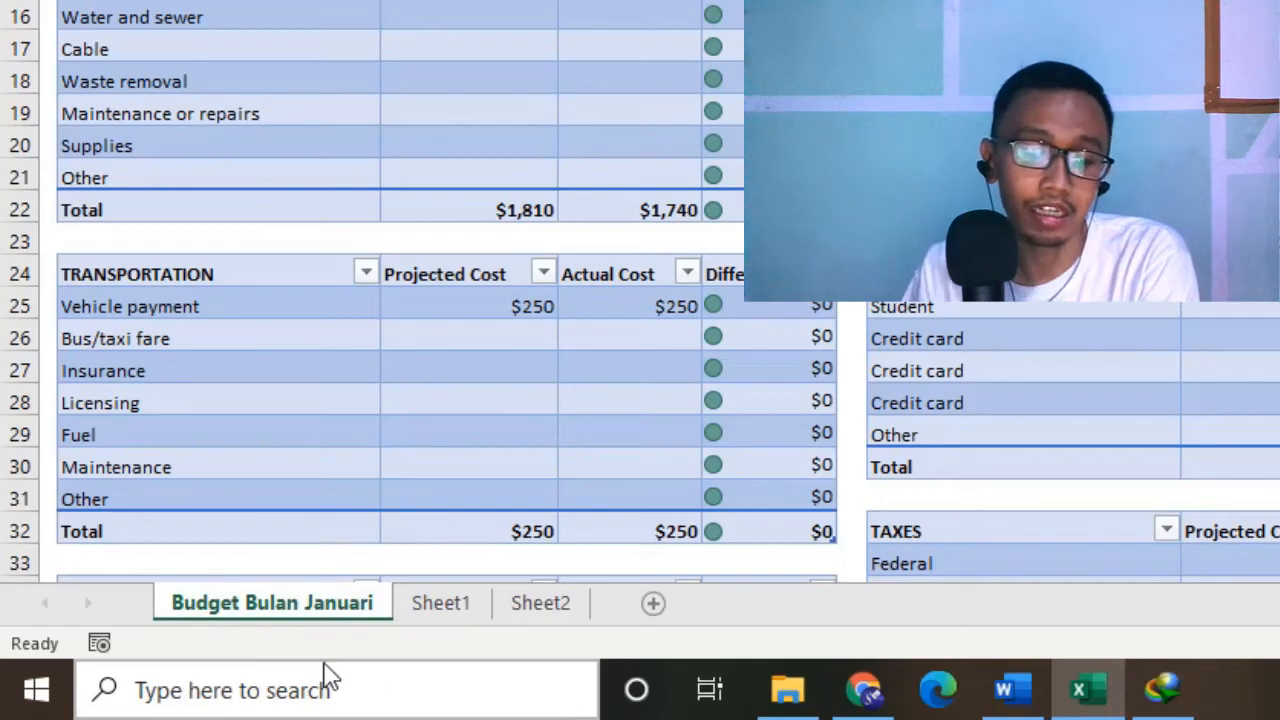
- Set the tab color of the Budget Bulan Januari sheet to the gold theme color
{"action": "right_click", "coordinate": [268, 612]}
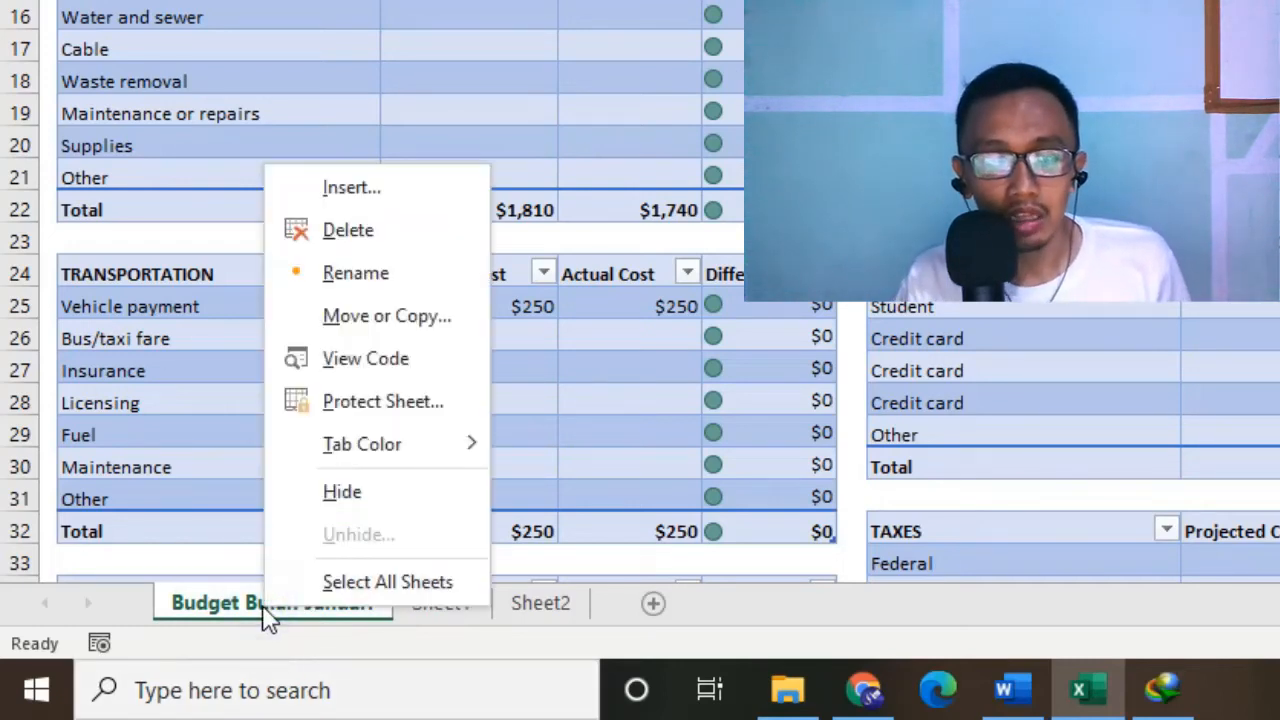
{"action": "mouse_move", "coordinate": [428, 458]}
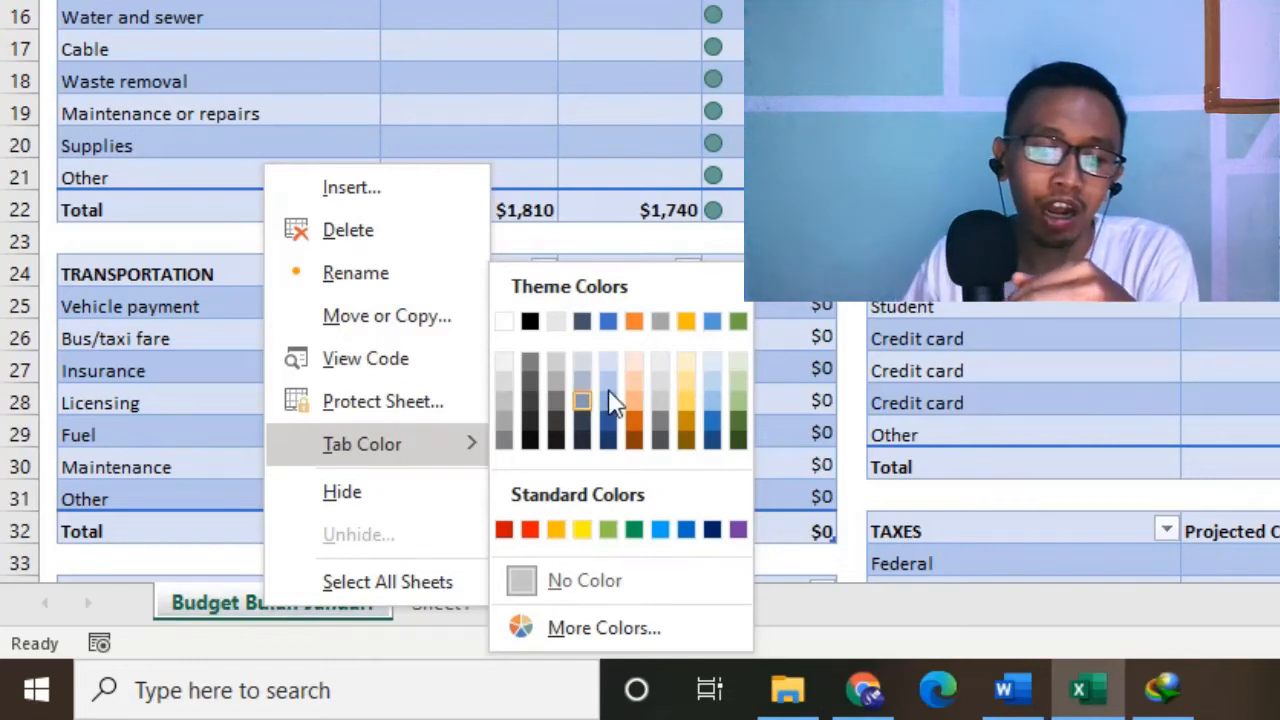
{"action": "left_click", "coordinate": [687, 321]}
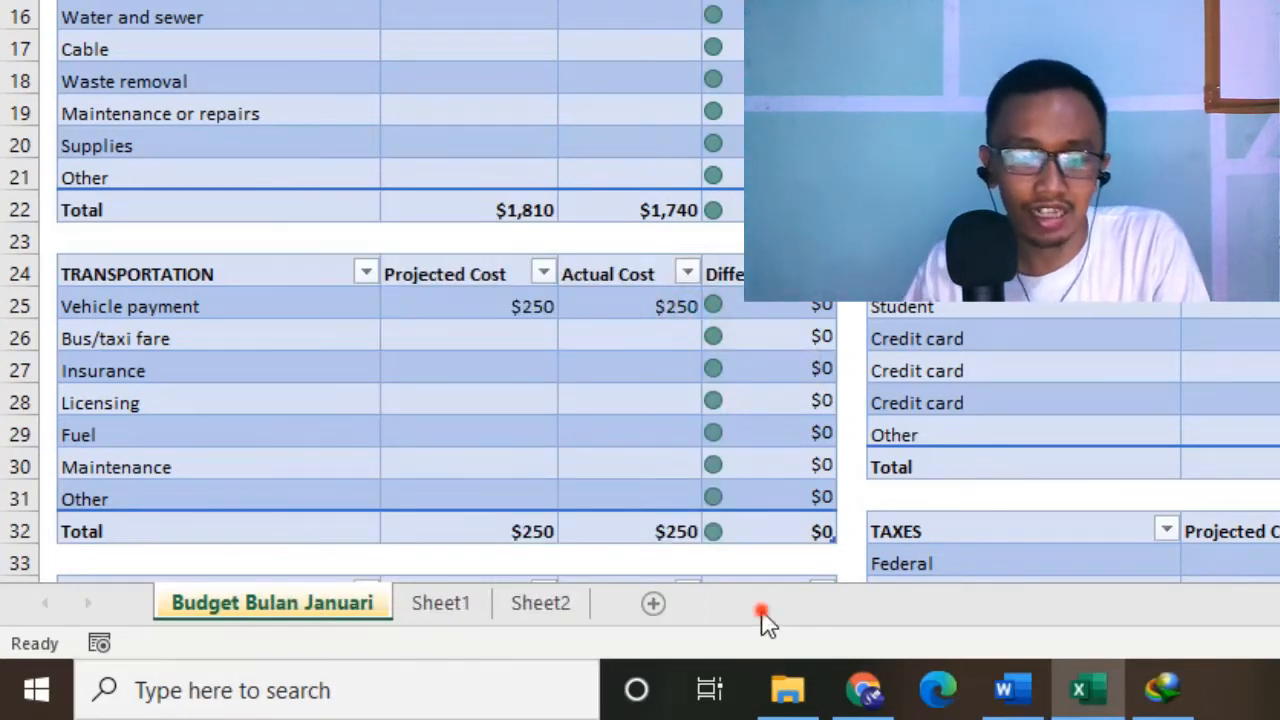
- Set the tab color of Sheet1 to the darkest orange theme shade
{"action": "right_click", "coordinate": [445, 617]}
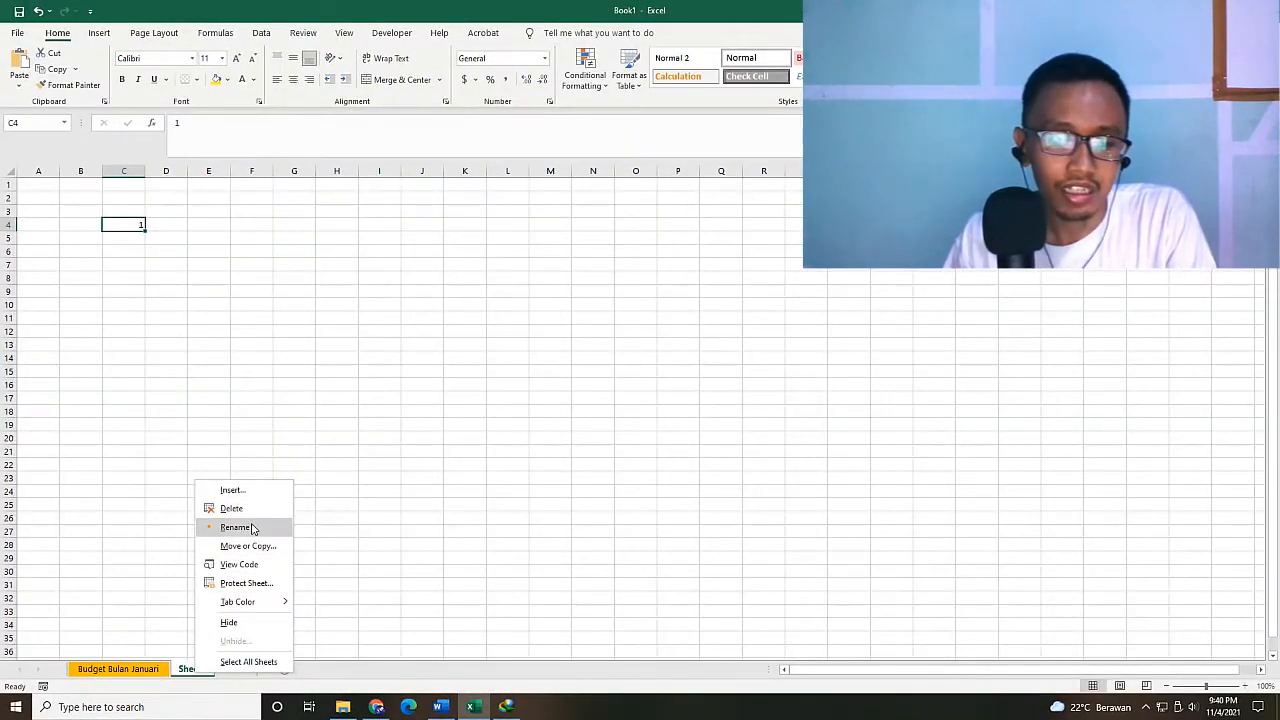
{"action": "mouse_move", "coordinate": [262, 603]}
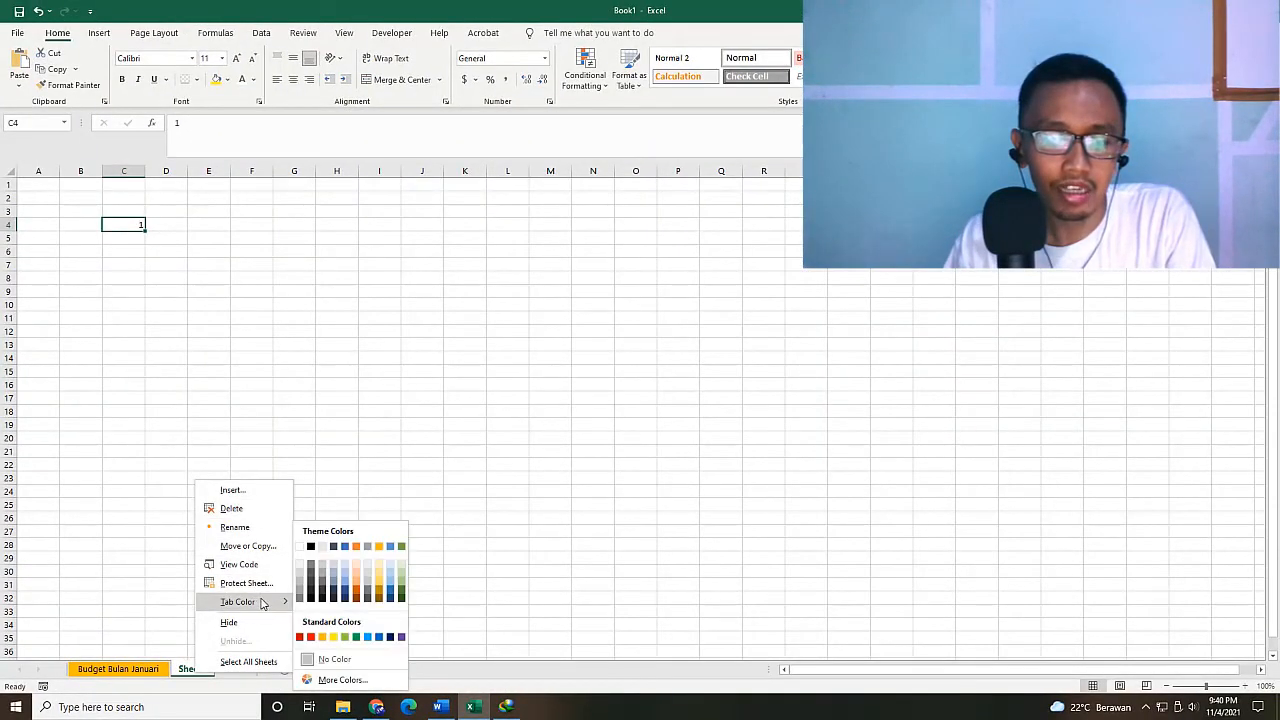
{"action": "left_click", "coordinate": [355, 597]}
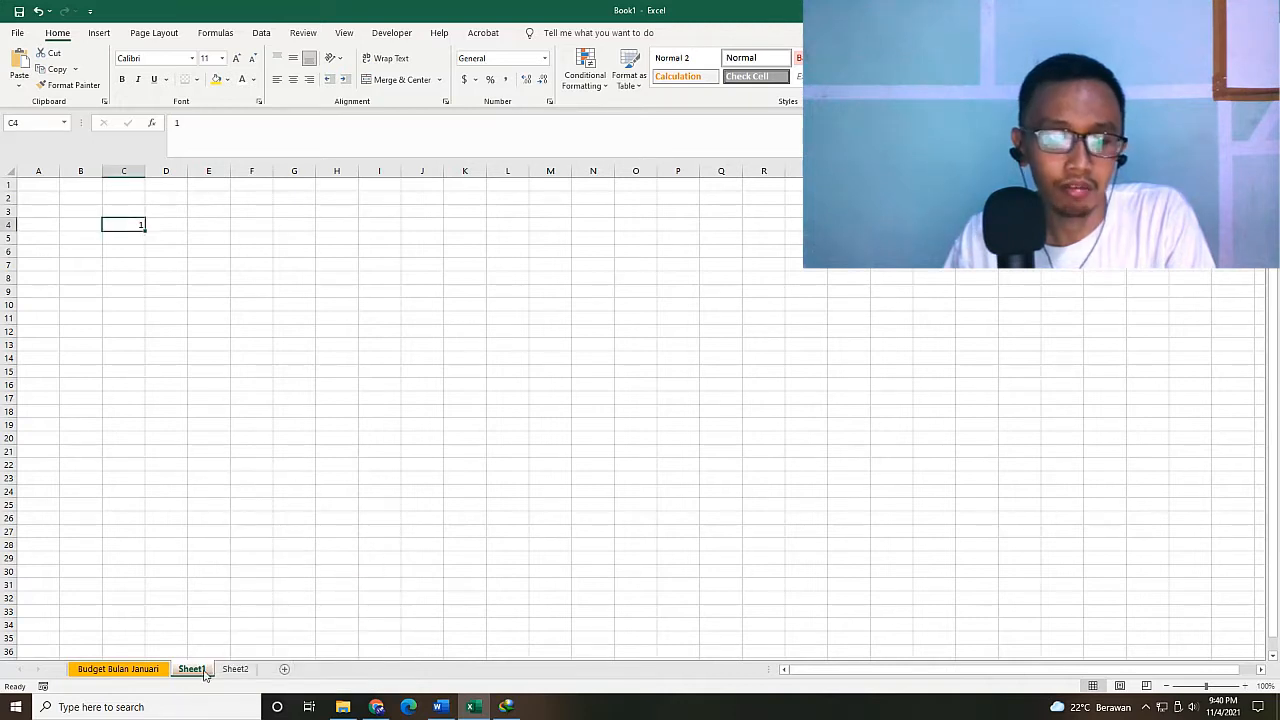
- Change the tab color of Sheet1 to the darkest green theme shade
{"action": "right_click", "coordinate": [204, 675]}
{"action": "mouse_move", "coordinate": [255, 607]}
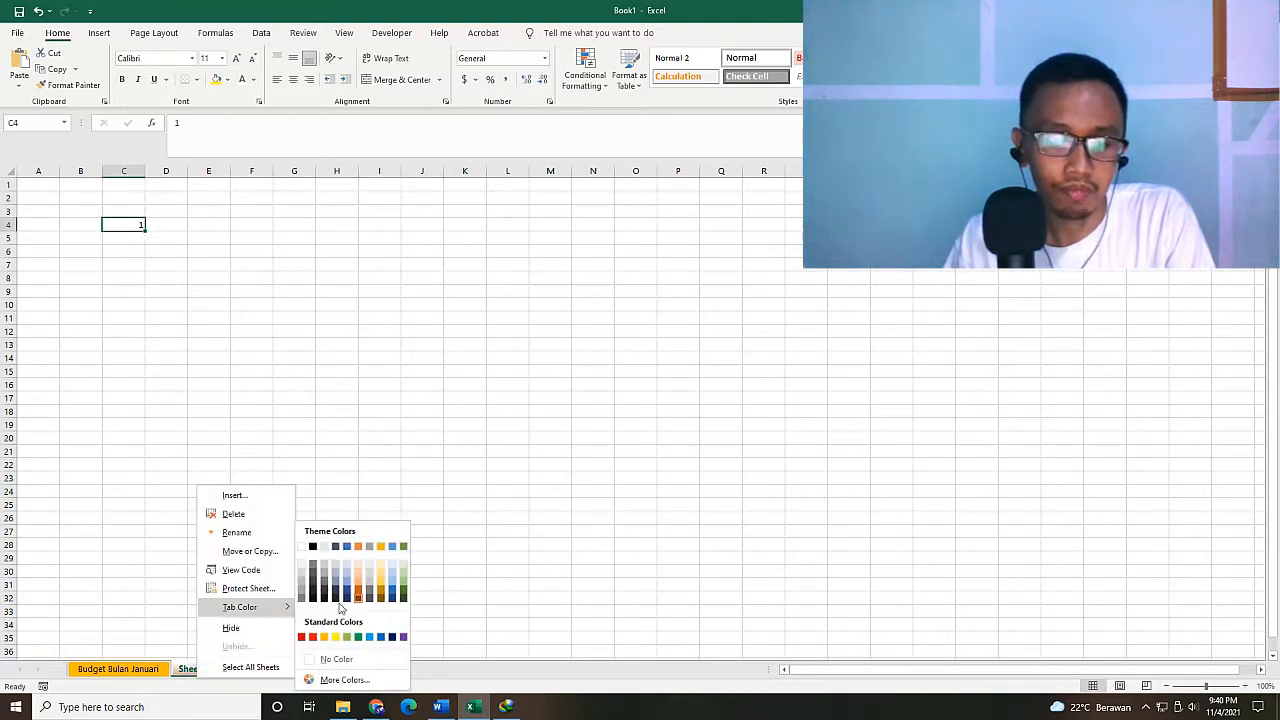
{"action": "left_click", "coordinate": [404, 598]}
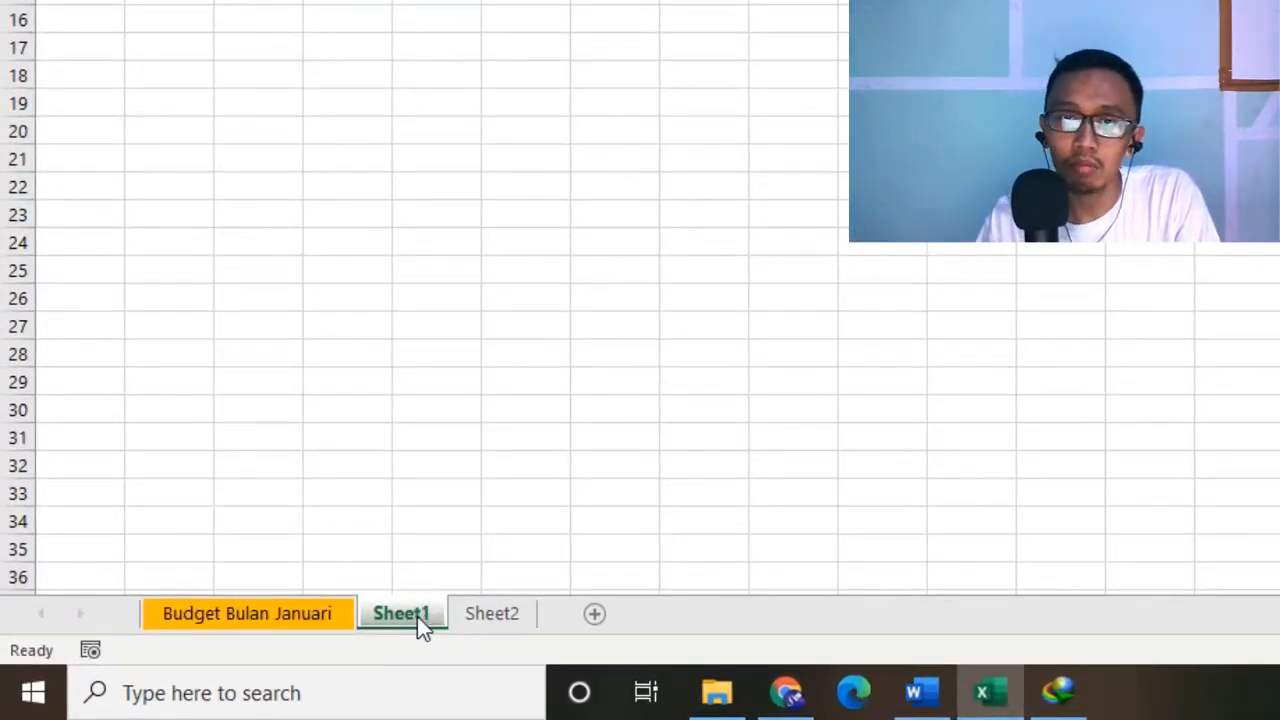
- Return to the Budget Bulan Januari sheet and examine its income, balance and expense tables
{"action": "left_click", "coordinate": [257, 614], "text": "ctrl"}
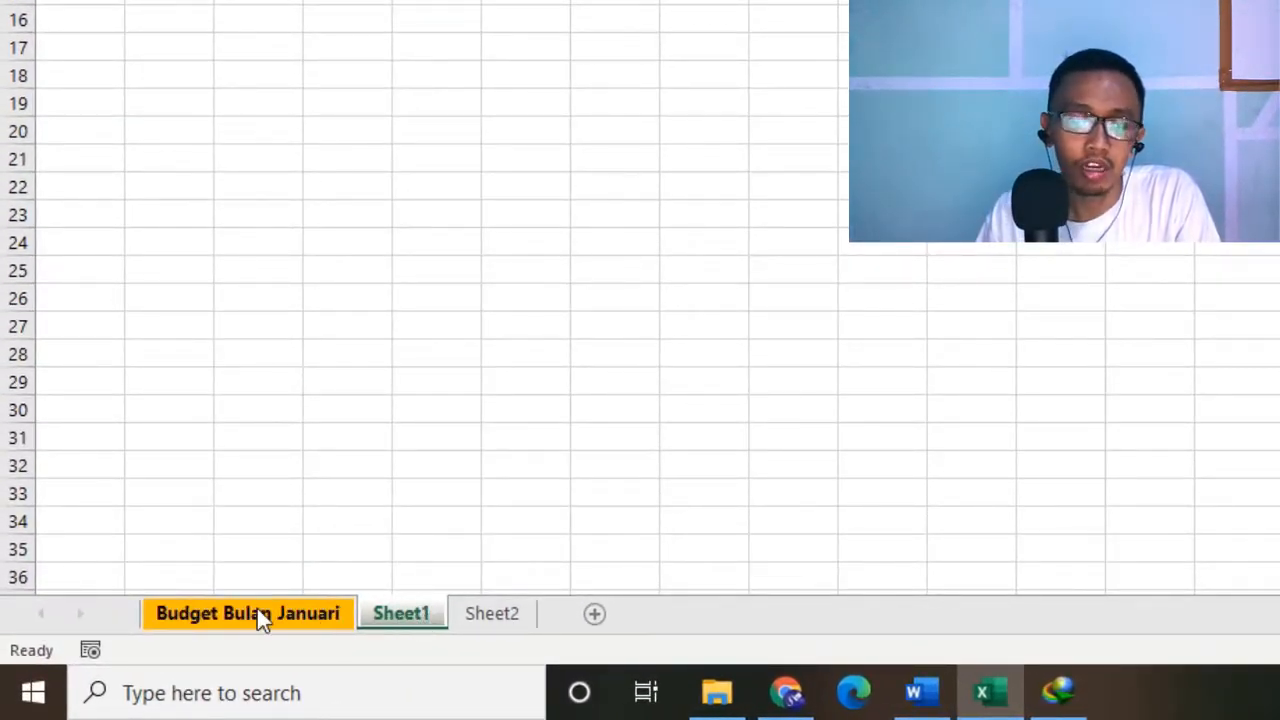
{"action": "left_click", "coordinate": [257, 614]}
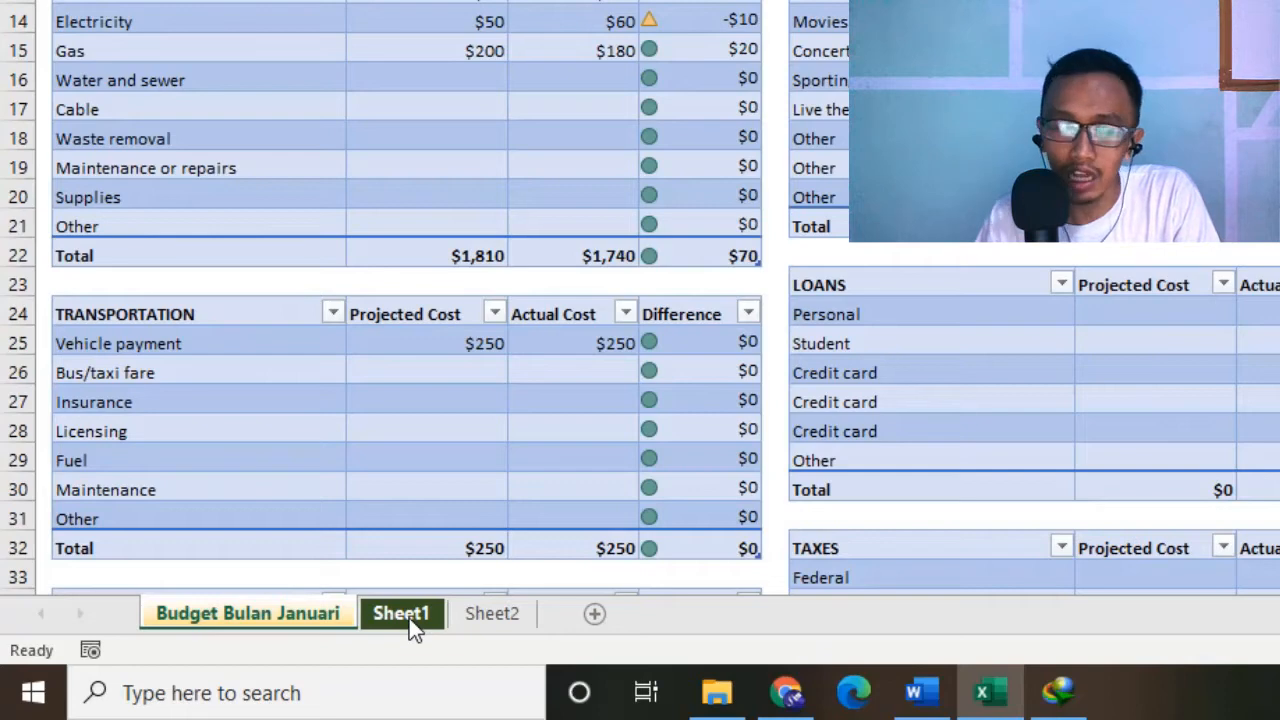
{"action": "scroll", "coordinate": [429, 337], "scroll_direction": "down", "scroll_amount": 3}
{"action": "scroll", "coordinate": [429, 337], "scroll_direction": "up", "scroll_amount": 3}
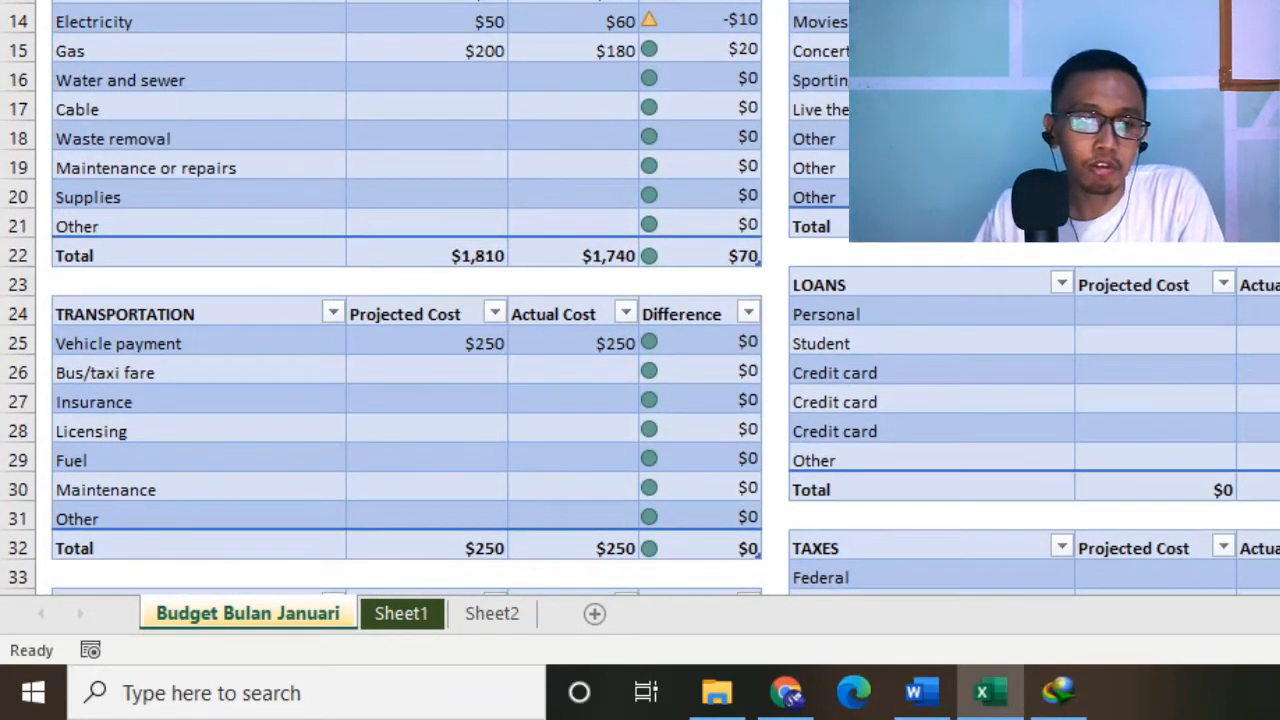
{"action": "key", "text": "F2"}
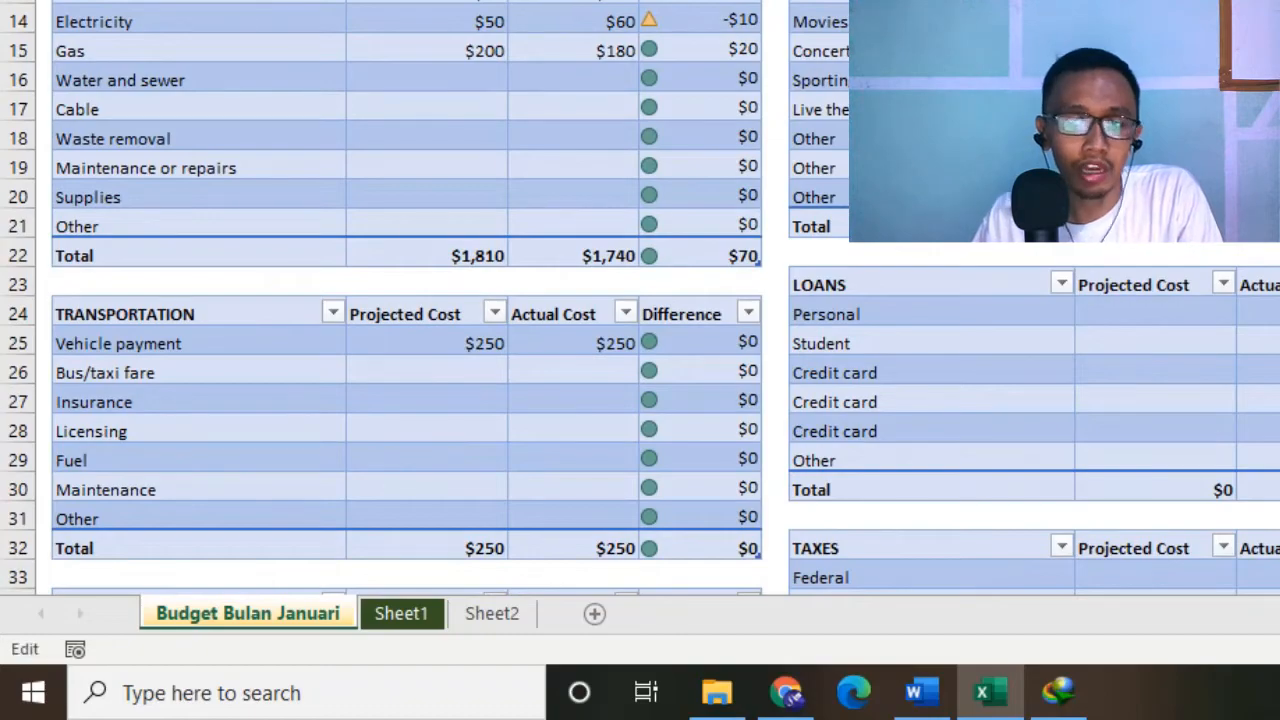
{"action": "key", "text": "Escape"}
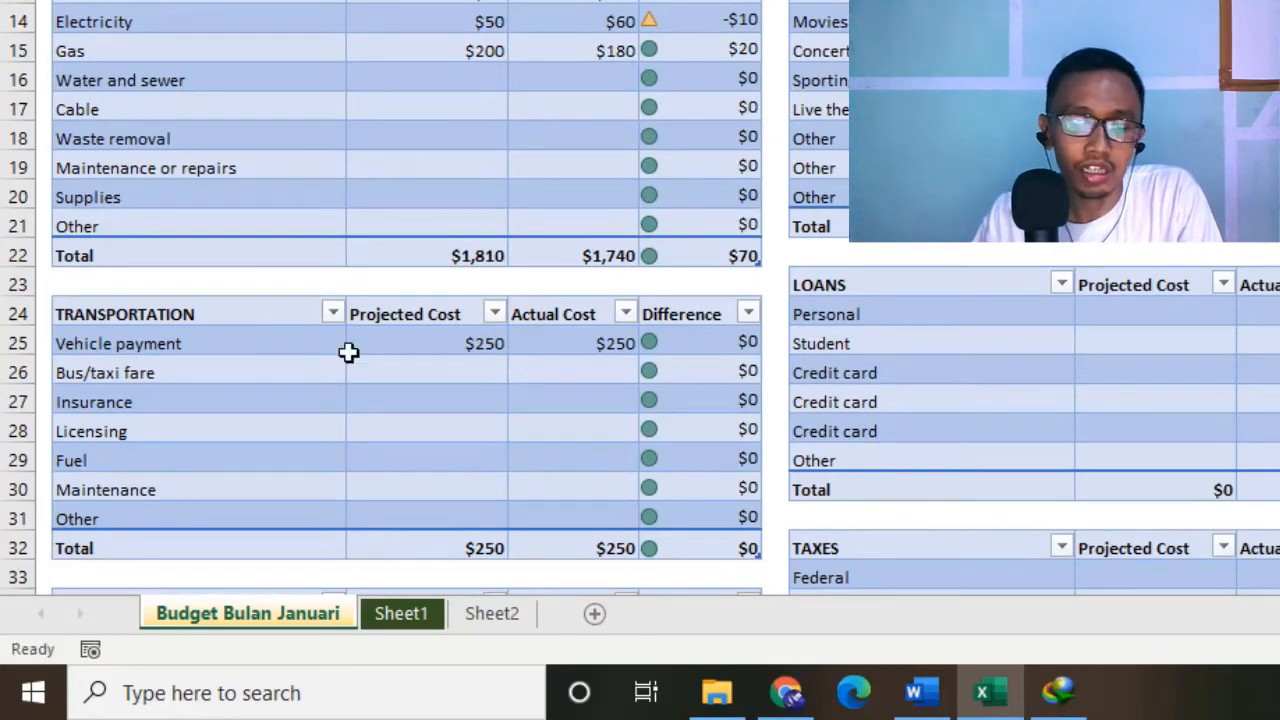
{"action": "left_click", "coordinate": [413, 316]}
{"action": "scroll", "coordinate": [606, 85], "scroll_direction": "down", "scroll_amount": 5}
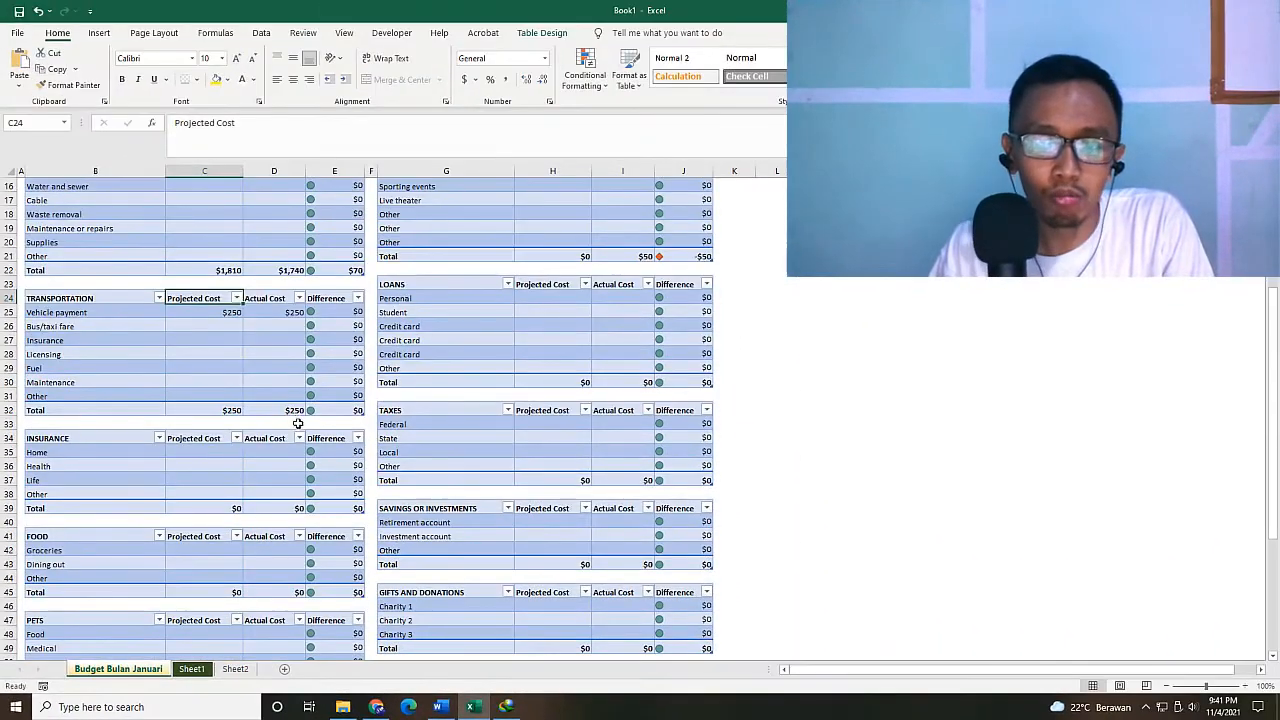
{"action": "scroll", "coordinate": [298, 424], "scroll_direction": "down", "scroll_amount": 3}
{"action": "scroll", "coordinate": [250, 422], "scroll_direction": "up", "scroll_amount": 8}
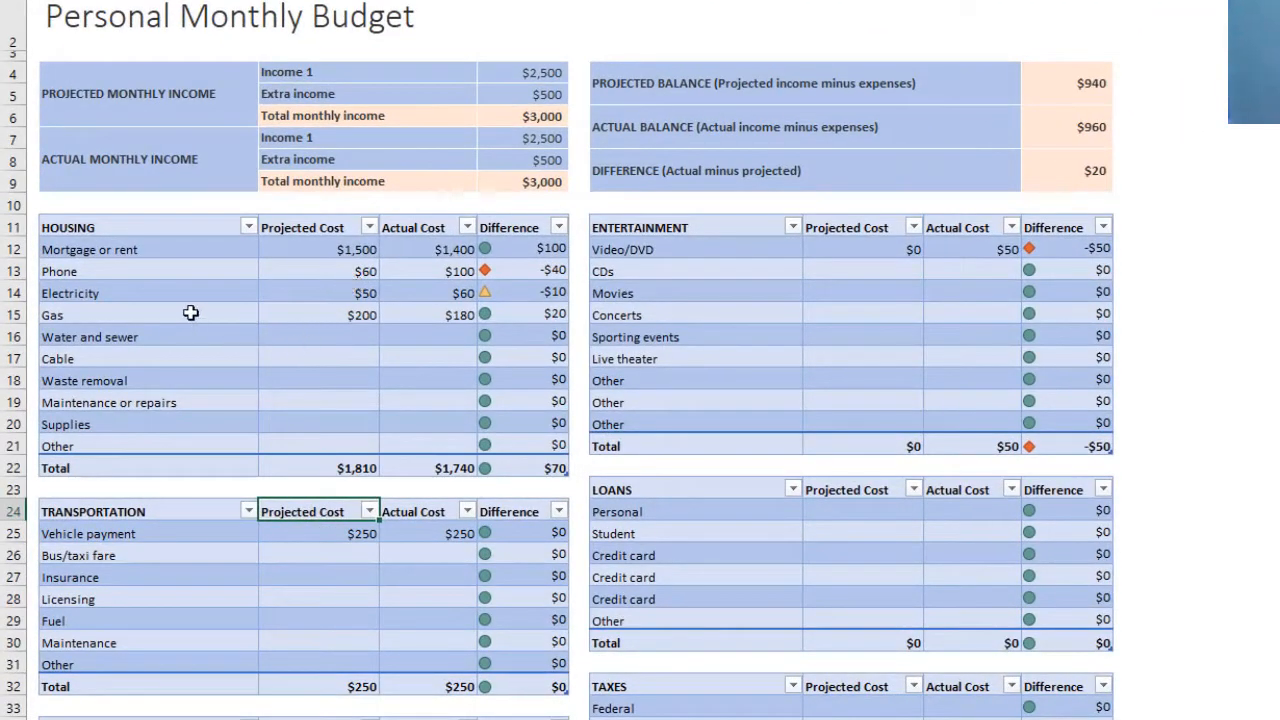
{"action": "left_click", "coordinate": [355, 325]}
{"action": "left_click", "coordinate": [341, 341]}
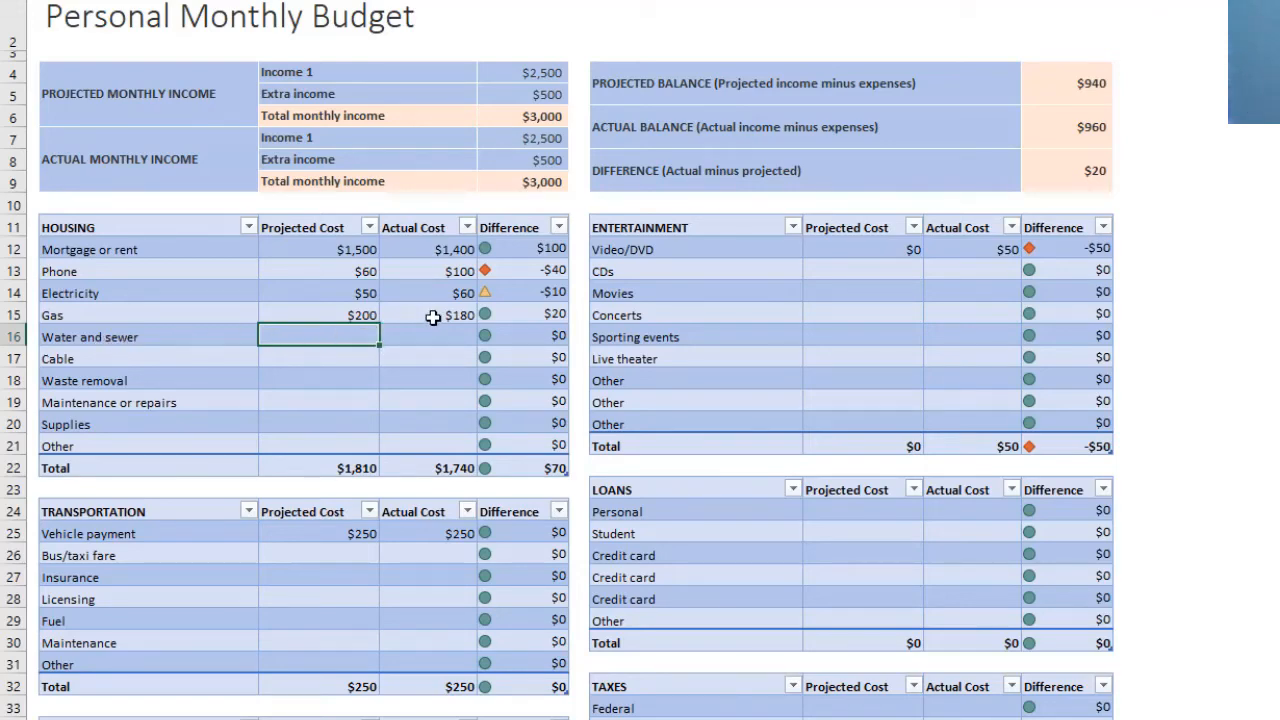
{"action": "scroll", "coordinate": [432, 380], "scroll_direction": "down", "scroll_amount": 2}
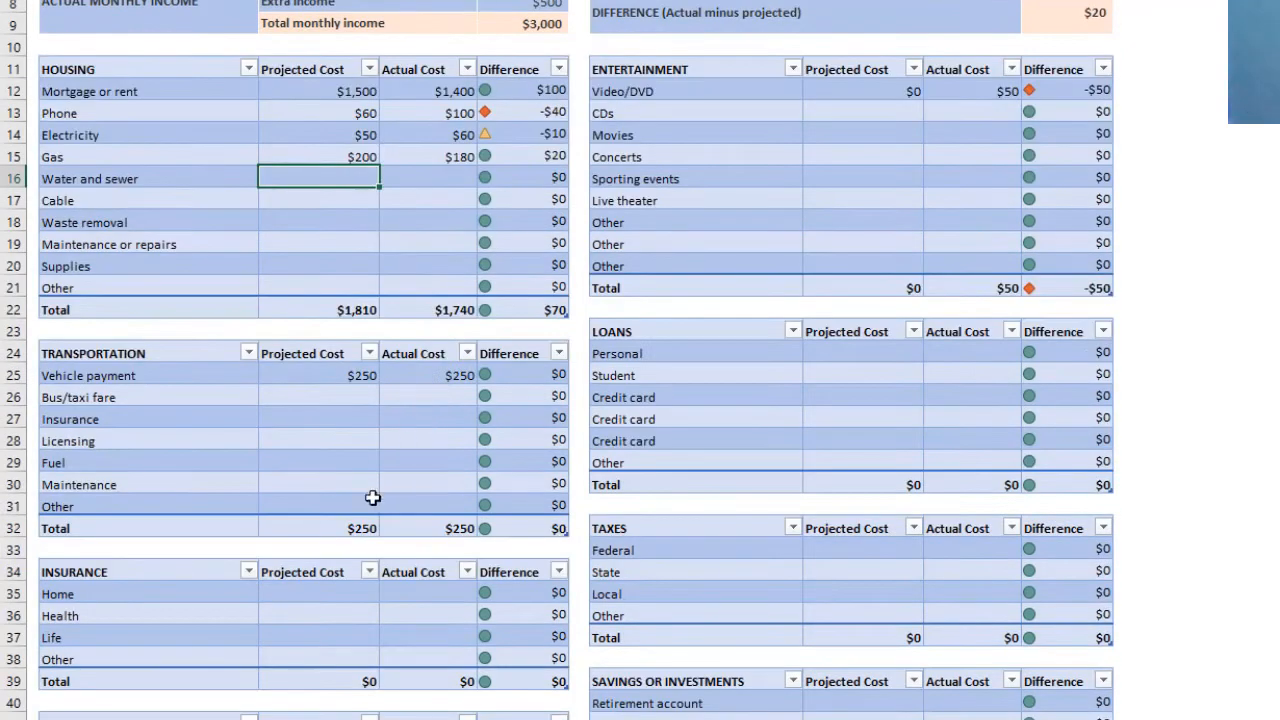
{"action": "scroll", "coordinate": [371, 500], "scroll_direction": "up", "scroll_amount": 2}
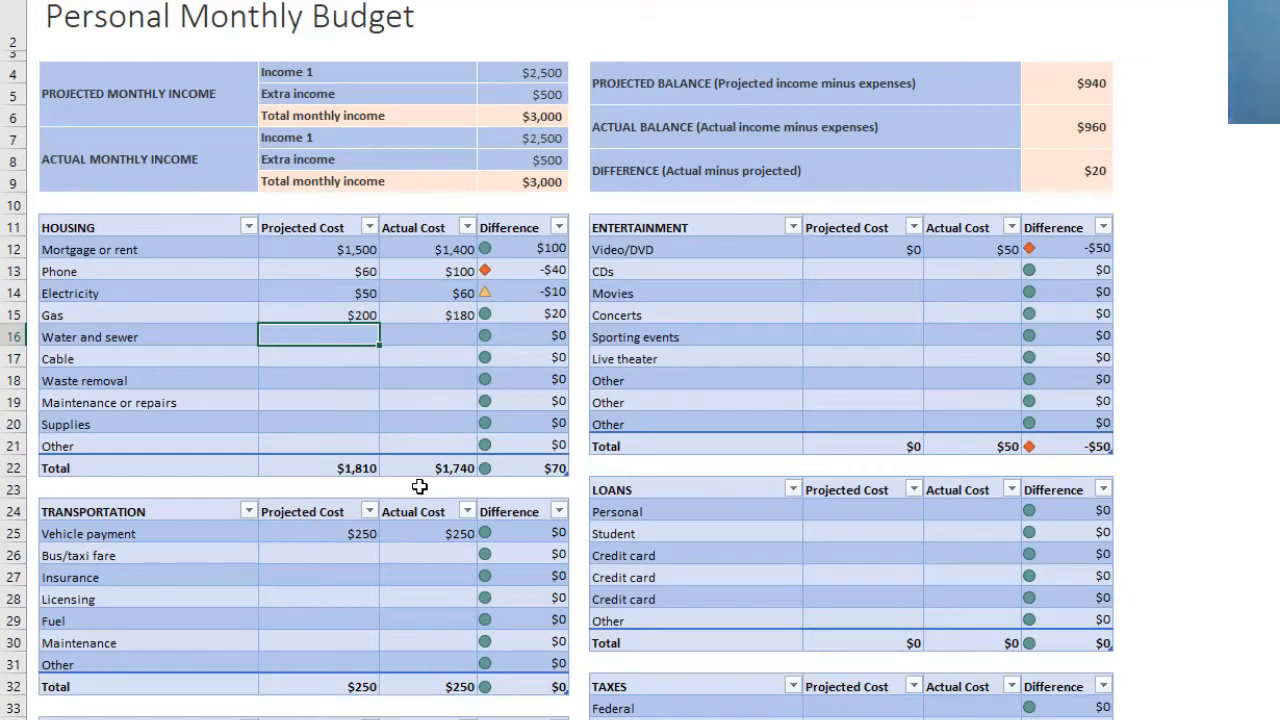
- View the templates offered for creating a new workbook, and return to the budget sheet
{"action": "left_click", "coordinate": [29, 35]}
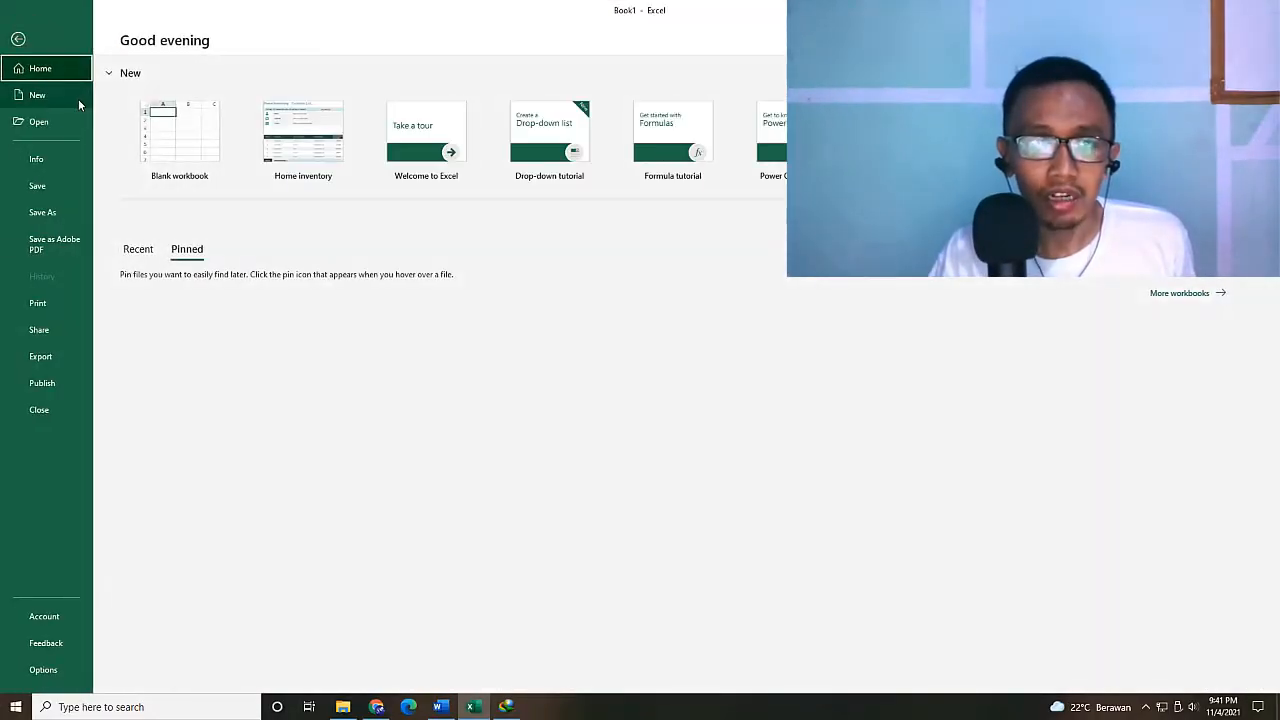
{"action": "left_click", "coordinate": [75, 98]}
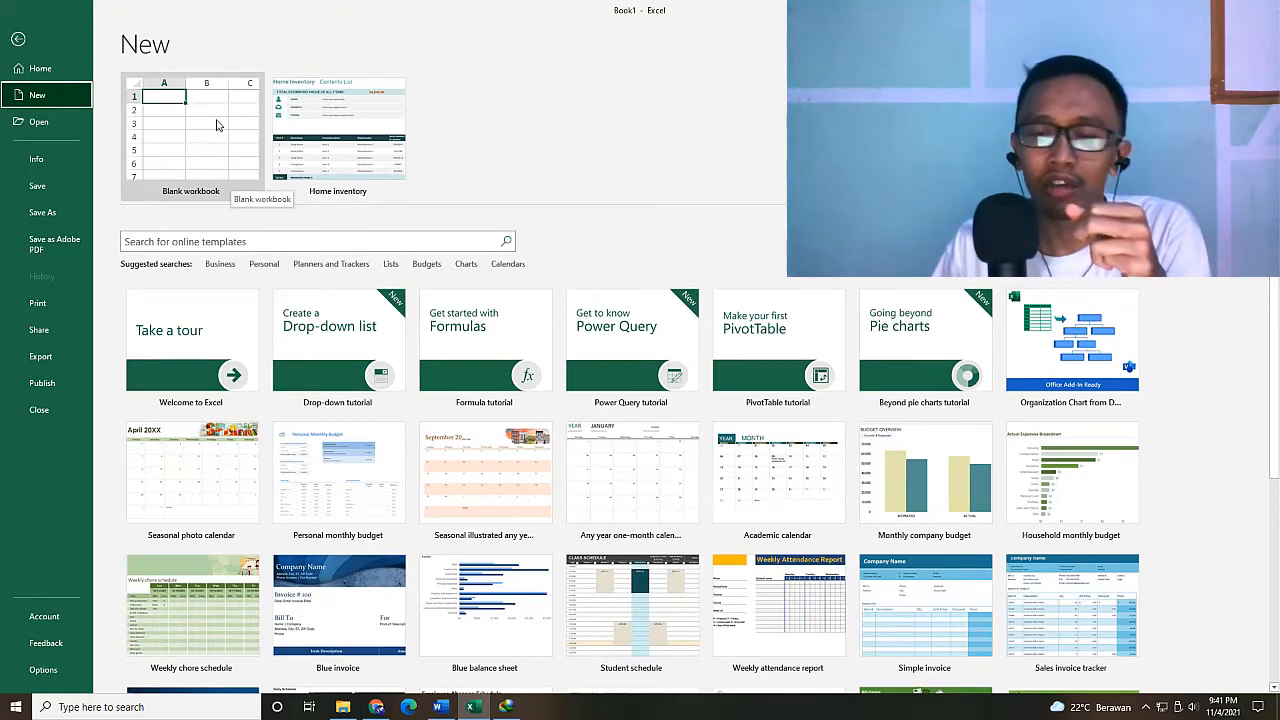
{"action": "left_click", "coordinate": [18, 38]}
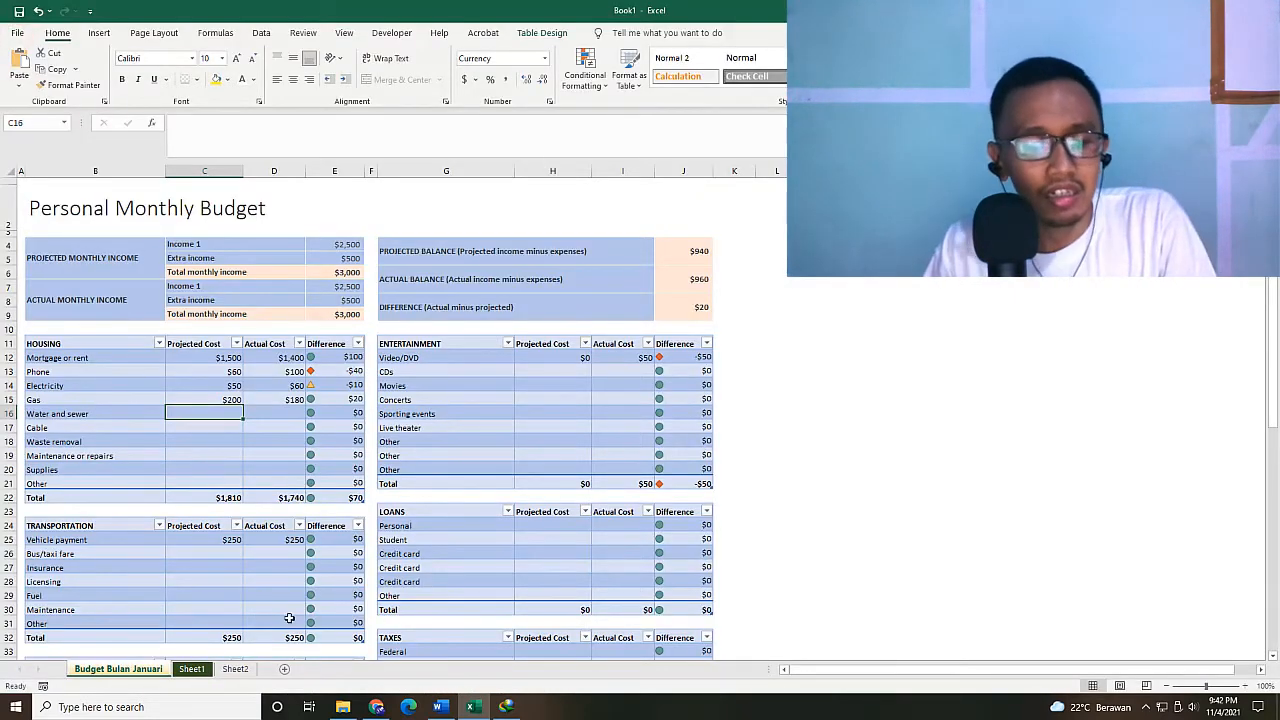
- Open the Move or Copy options for the Budget Bulan Januari sheet and keep Book1 as the destination workbook
{"action": "right_click", "coordinate": [148, 673]}
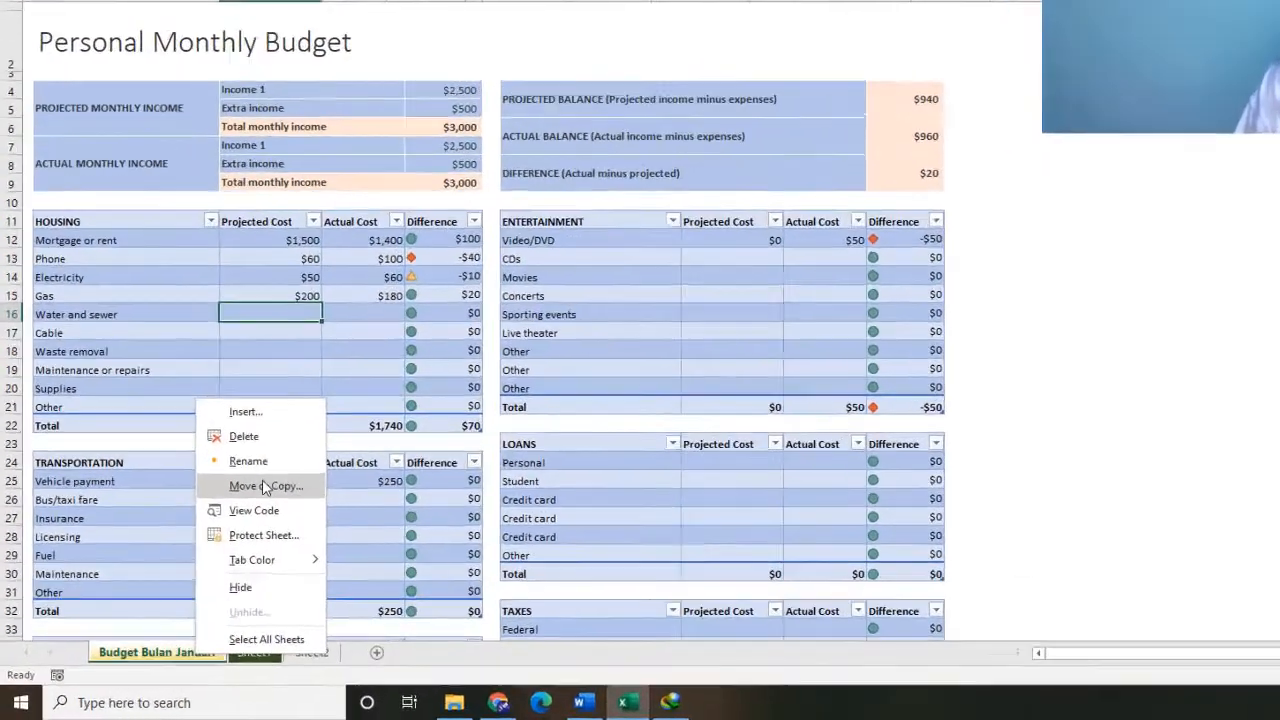
{"action": "left_click", "coordinate": [196, 542]}
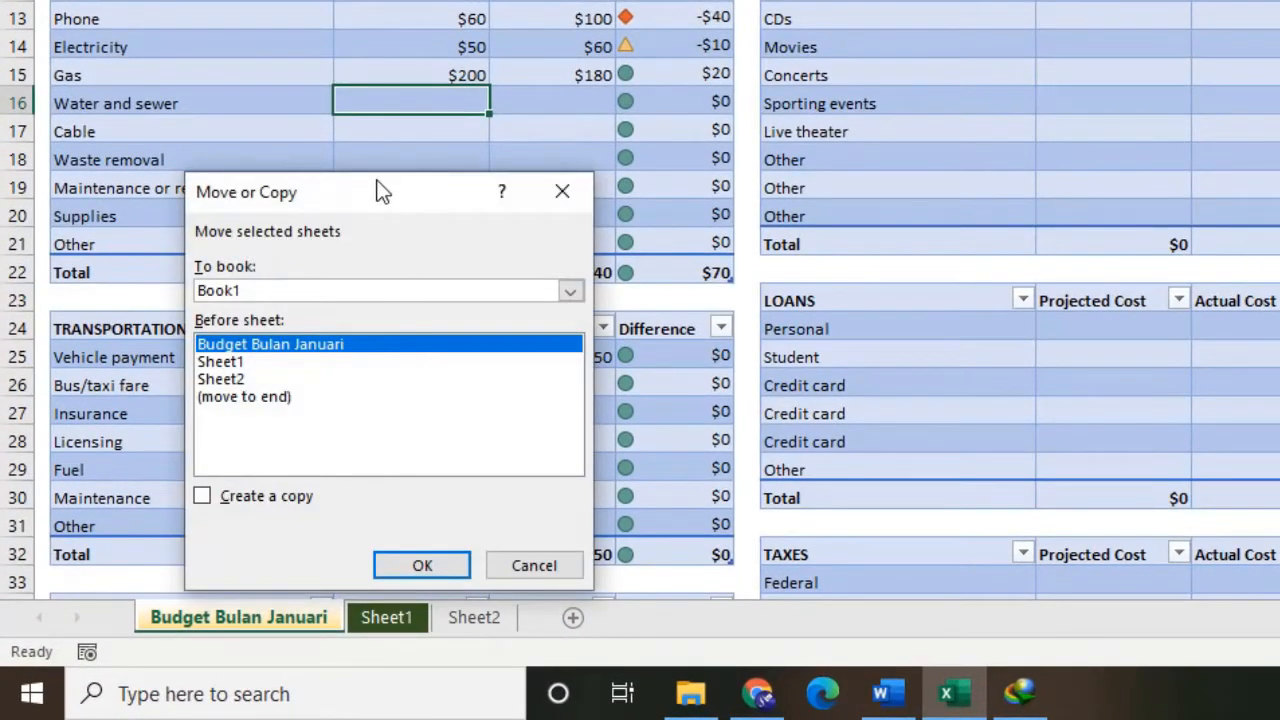
{"action": "left_click_drag", "start_coordinate": [377, 181], "coordinate": [758, 95]}
{"action": "left_click", "coordinate": [682, 258]}
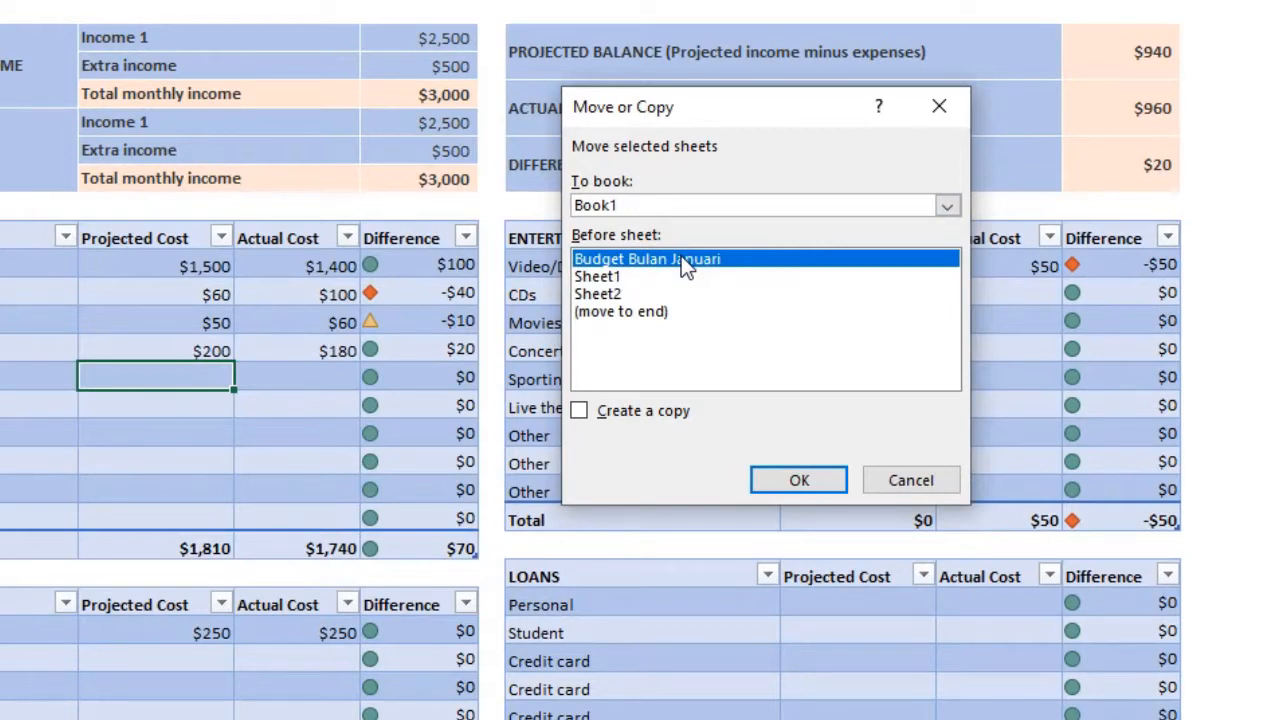
{"action": "left_click", "coordinate": [586, 416]}
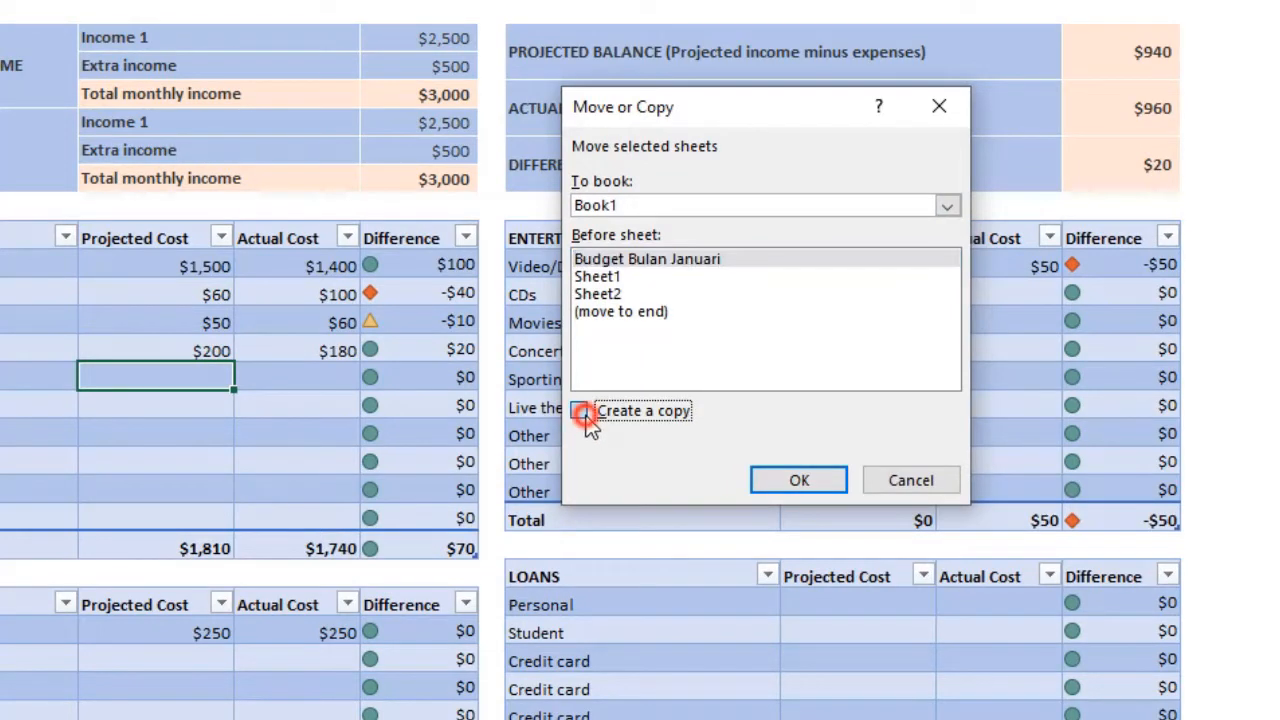
{"action": "left_click", "coordinate": [636, 419]}
{"action": "left_click", "coordinate": [740, 204]}
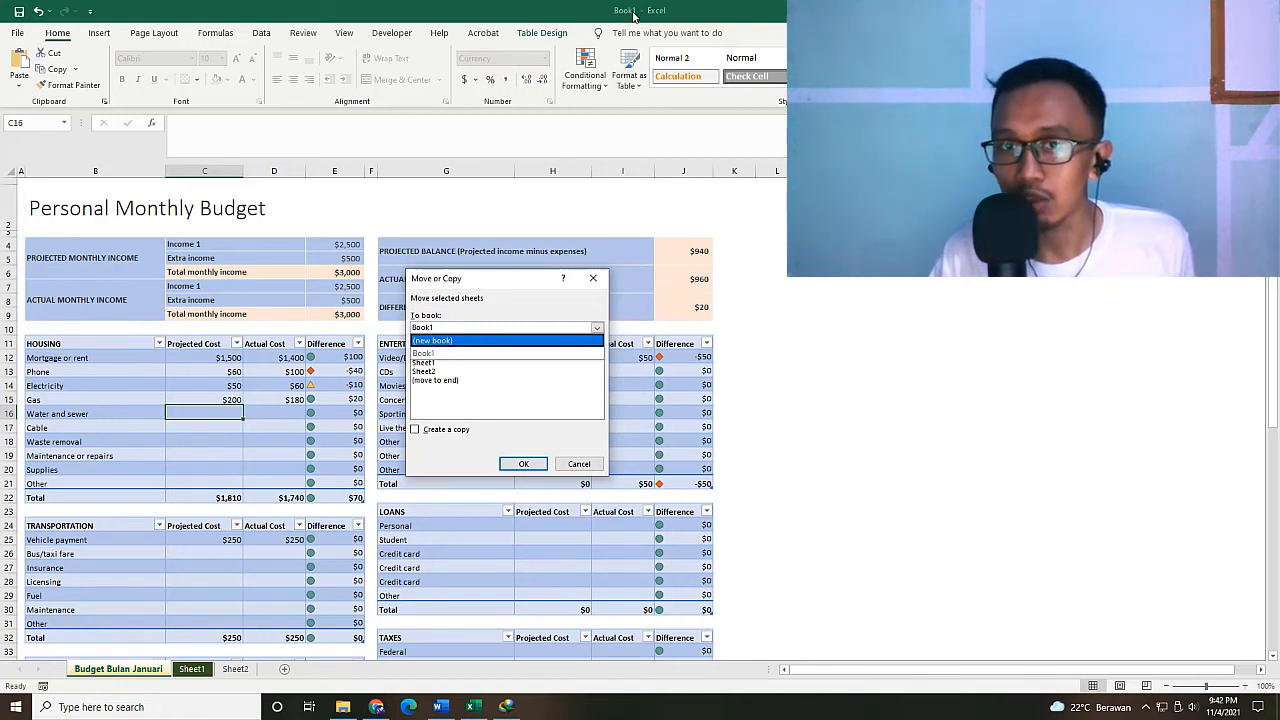
{"action": "left_click", "coordinate": [543, 330]}
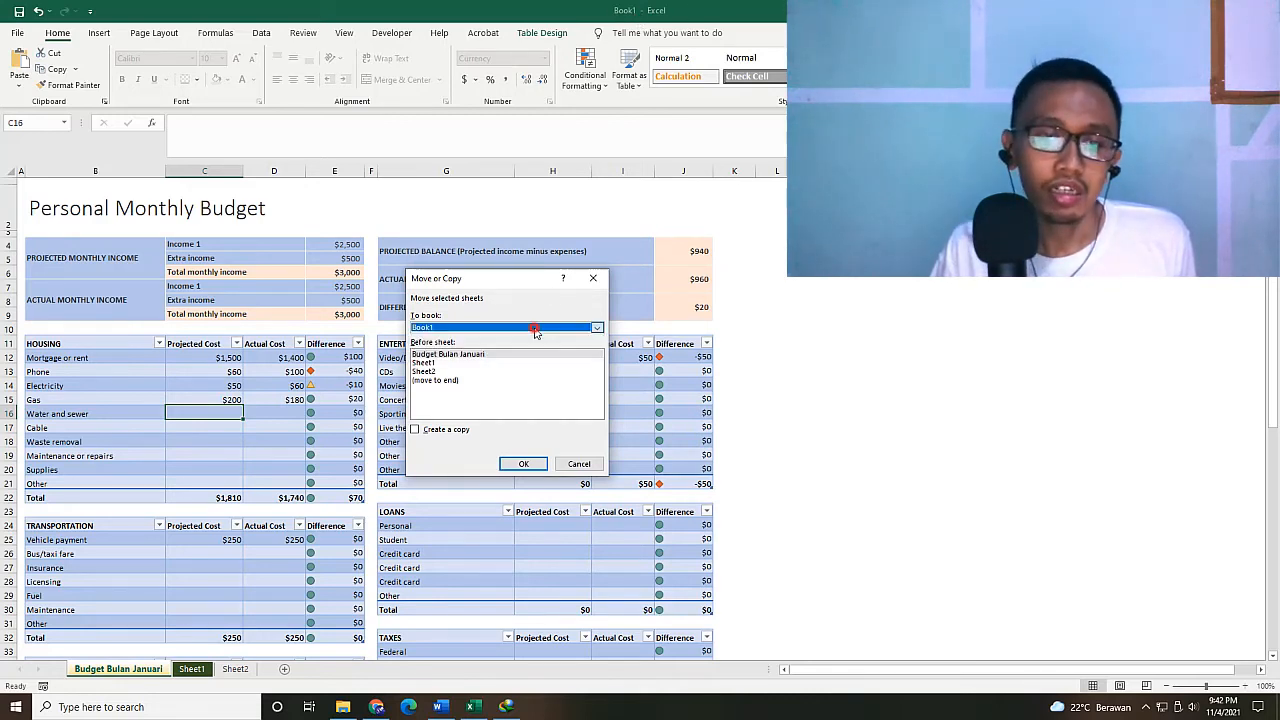
- Create a copy of the Budget Bulan Januari sheet, placed before the original
{"action": "left_click", "coordinate": [466, 356]}
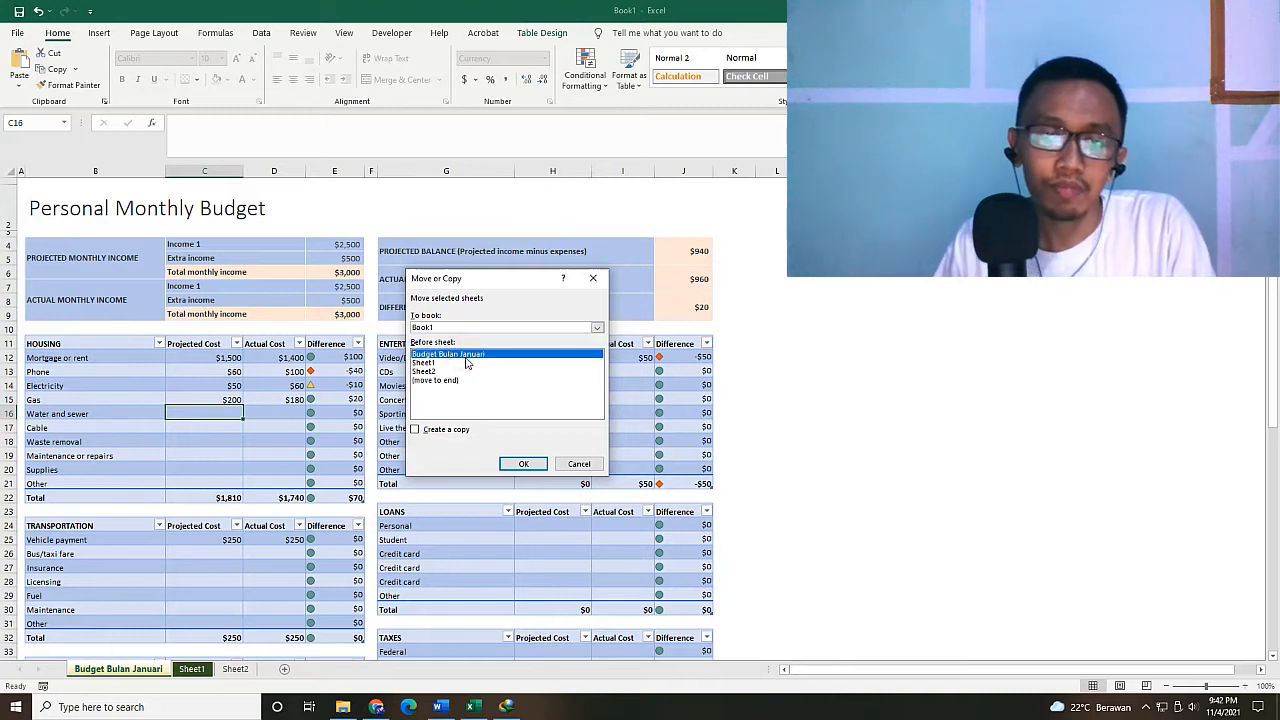
{"action": "left_click", "coordinate": [453, 363]}
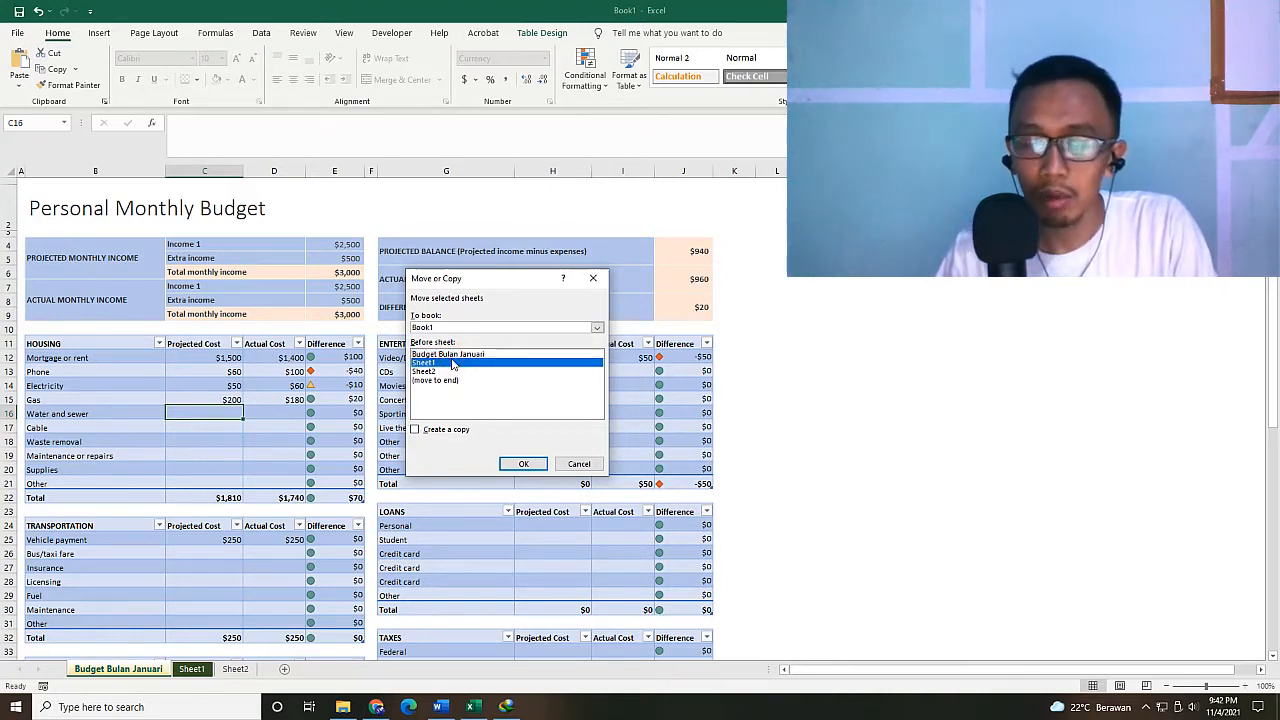
{"action": "left_click", "coordinate": [454, 372]}
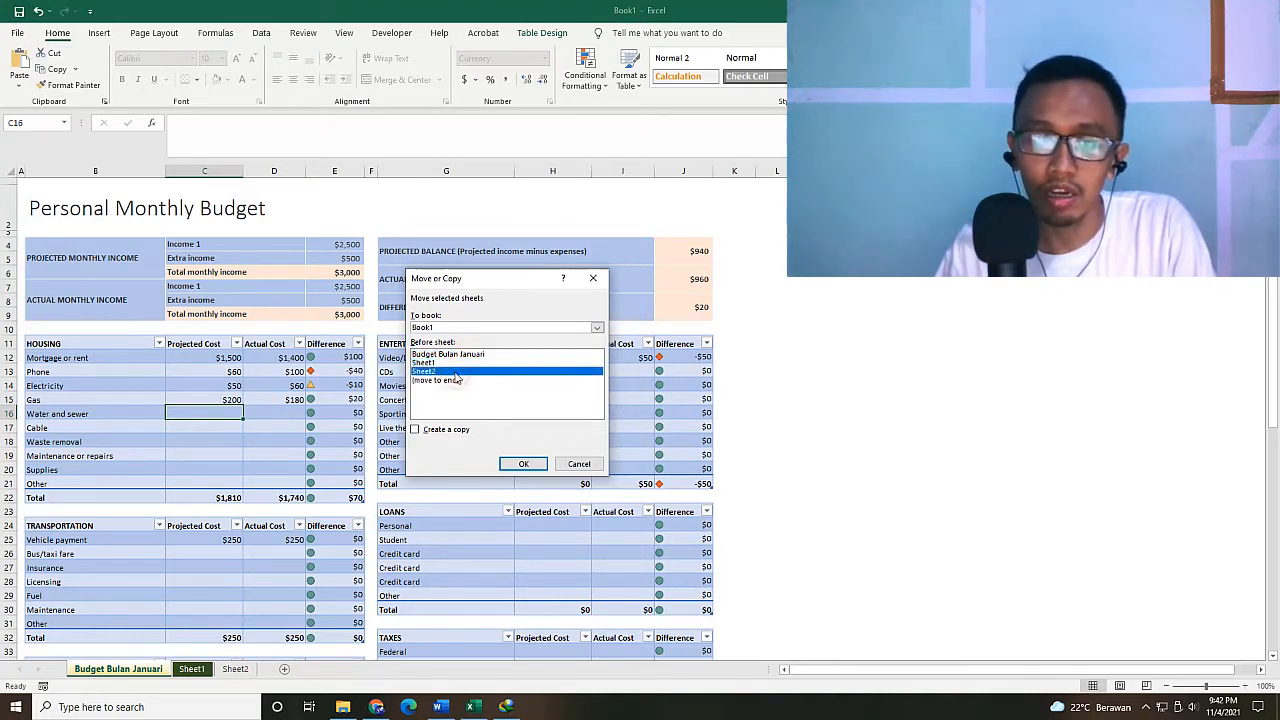
{"action": "left_click", "coordinate": [467, 355]}
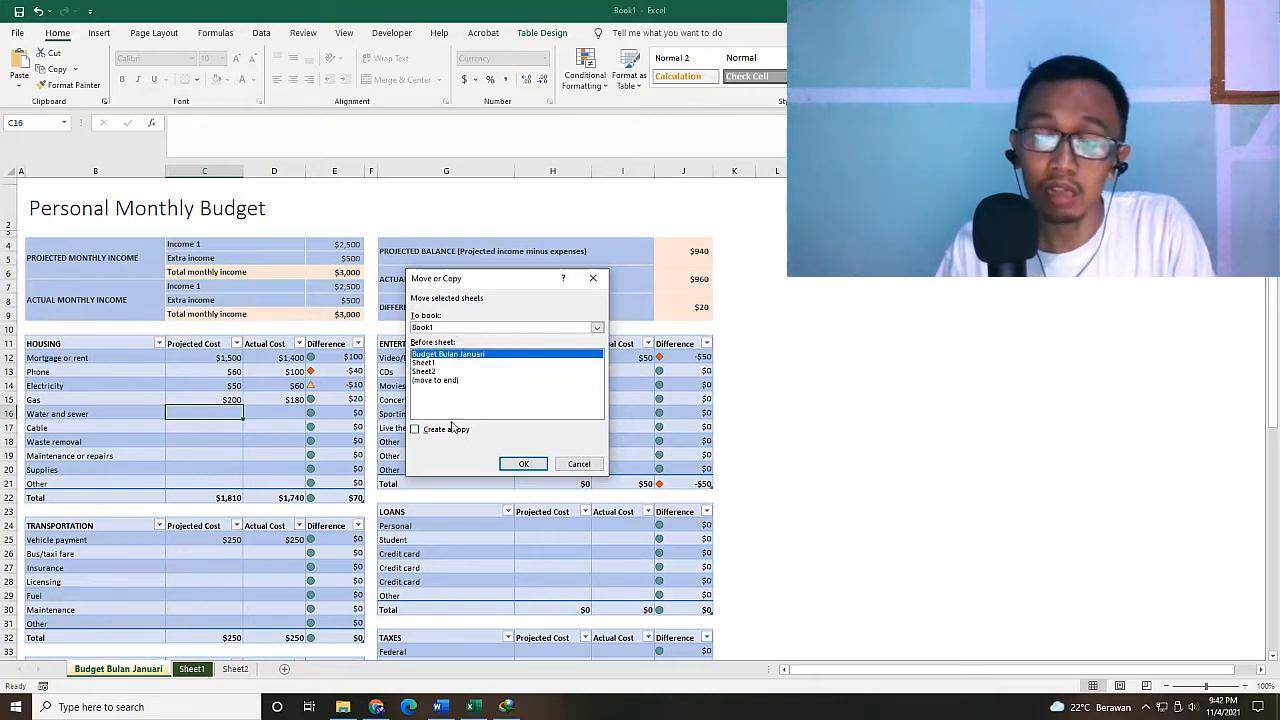
{"action": "left_click", "coordinate": [415, 429]}
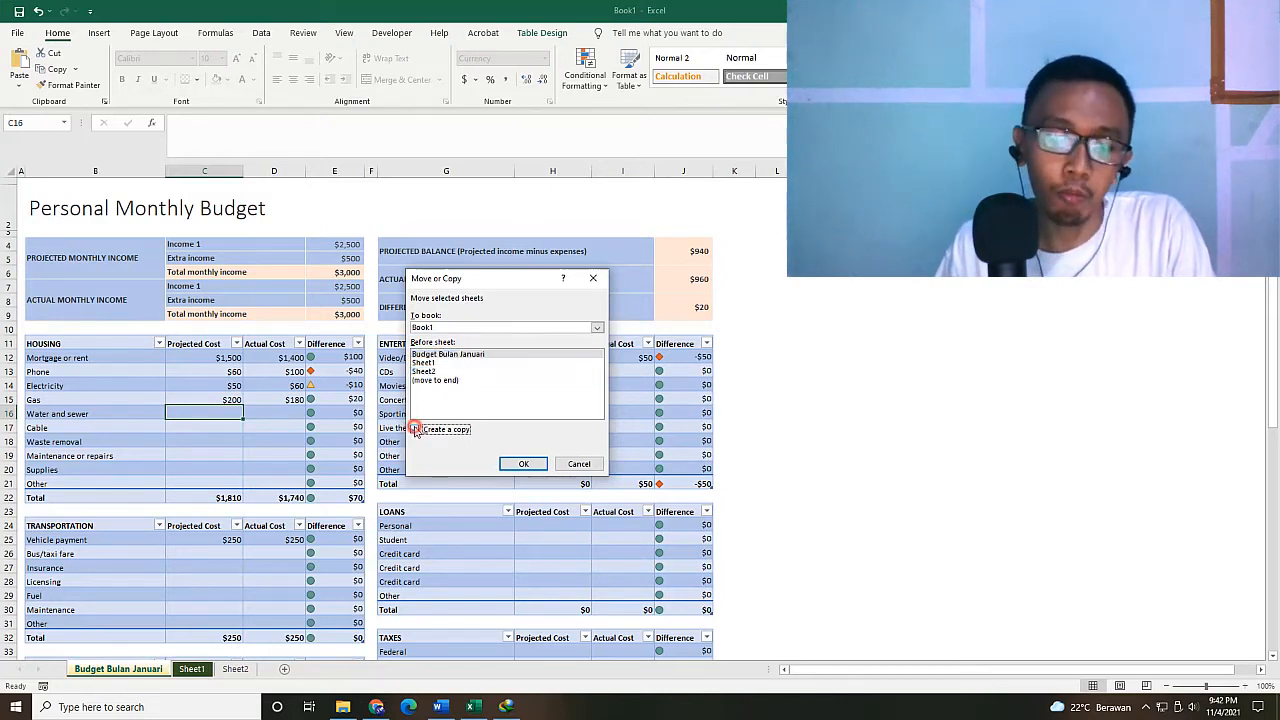
{"action": "left_click", "coordinate": [523, 463]}
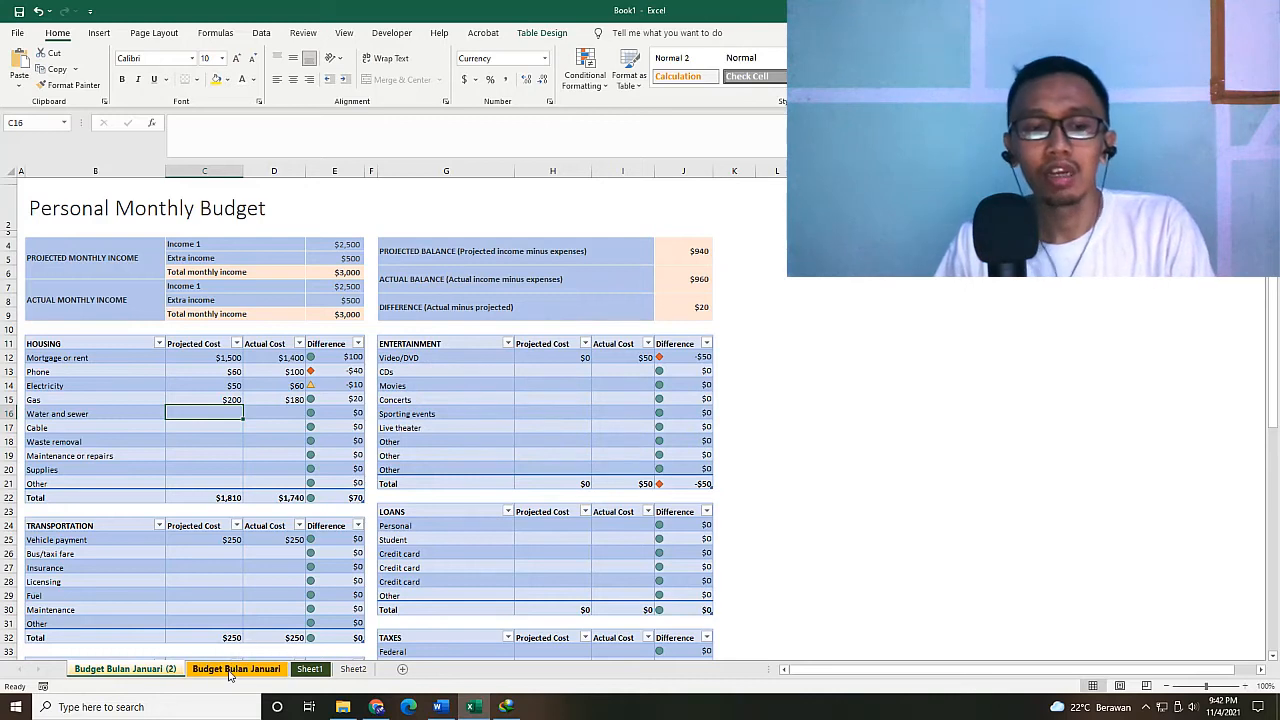
- Compare the original Budget Bulan Januari sheet with its copy, ending on the copy
{"action": "left_click", "coordinate": [229, 673]}
{"action": "left_click", "coordinate": [145, 669]}
{"action": "left_click", "coordinate": [207, 670]}
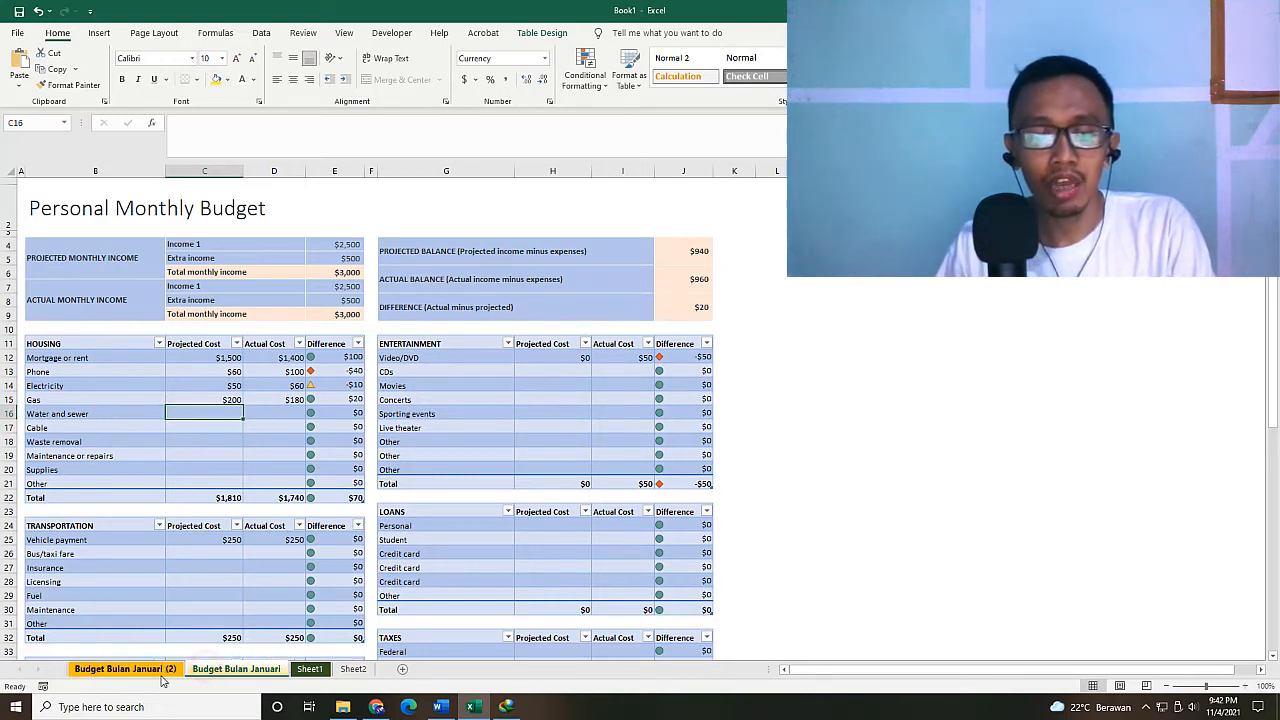
{"action": "left_click", "coordinate": [150, 669]}
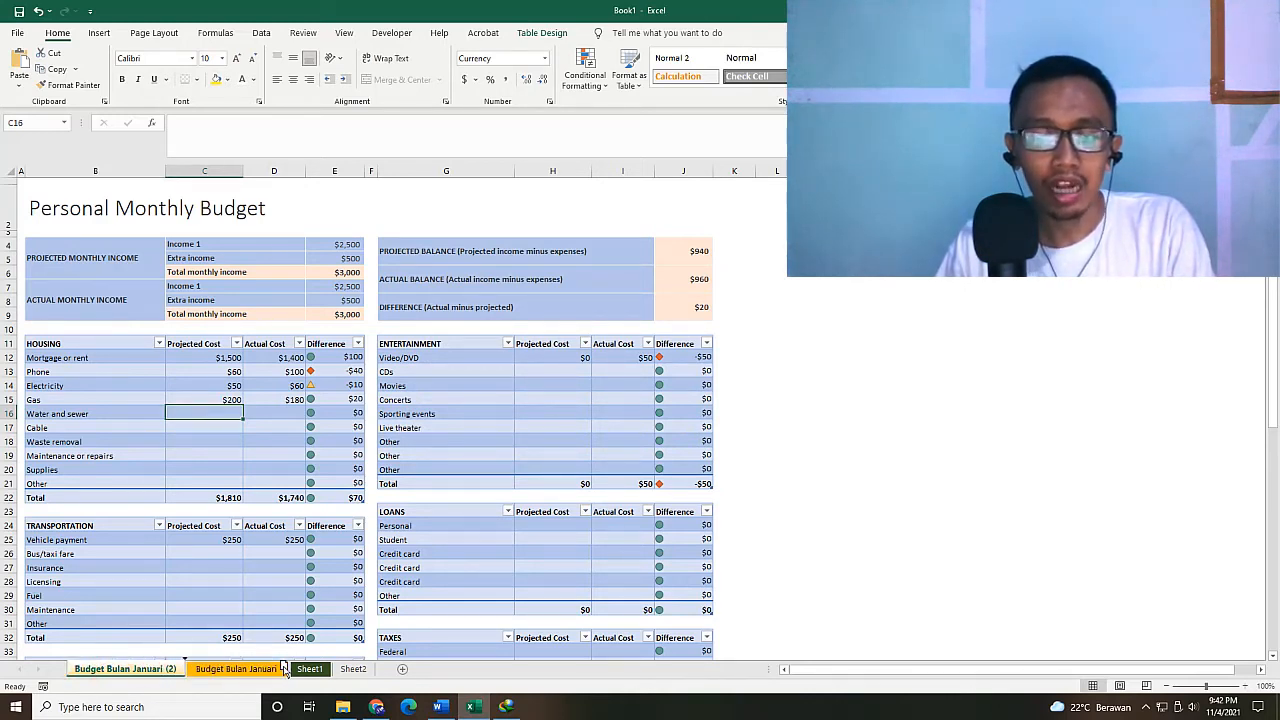
- Move the Budget Bulan Januari (2) sheet after the original Budget Bulan Januari sheet and switch between the two to compare them
{"action": "left_click_drag", "start_coordinate": [293, 674], "coordinate": [292, 674]}
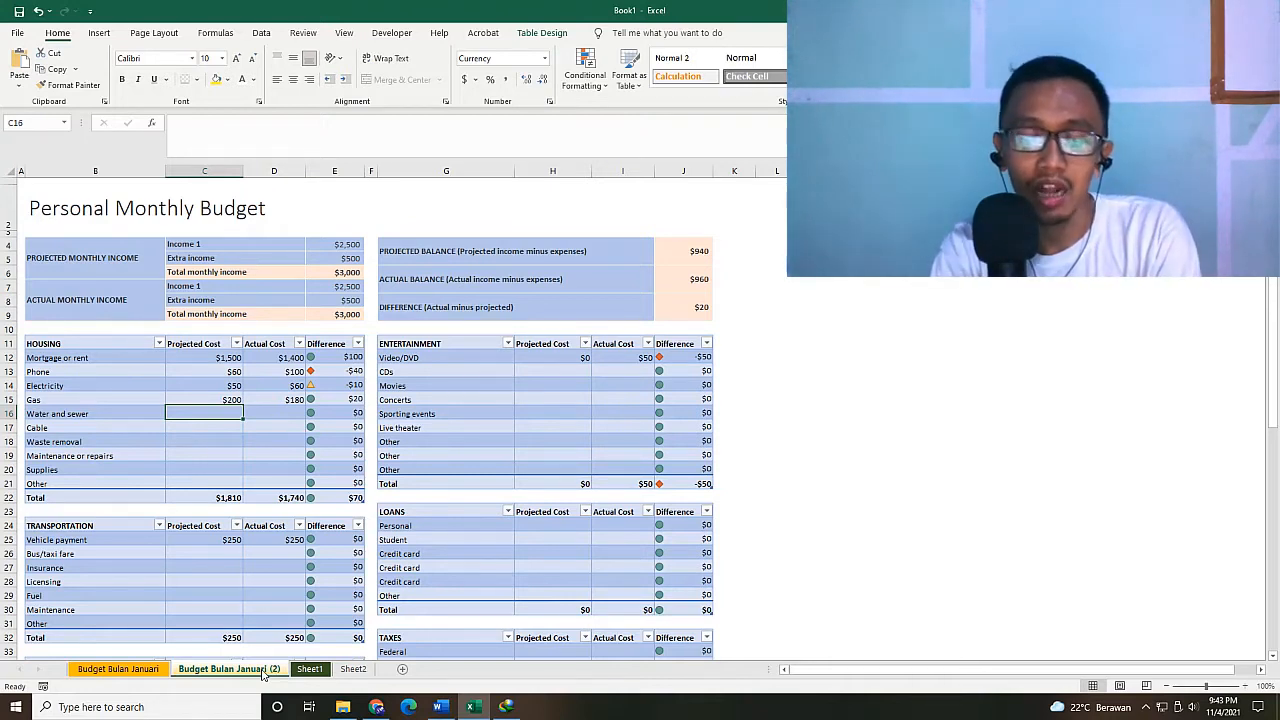
{"action": "left_click", "coordinate": [142, 676]}
{"action": "left_click", "coordinate": [192, 677]}
{"action": "left_click", "coordinate": [140, 676]}
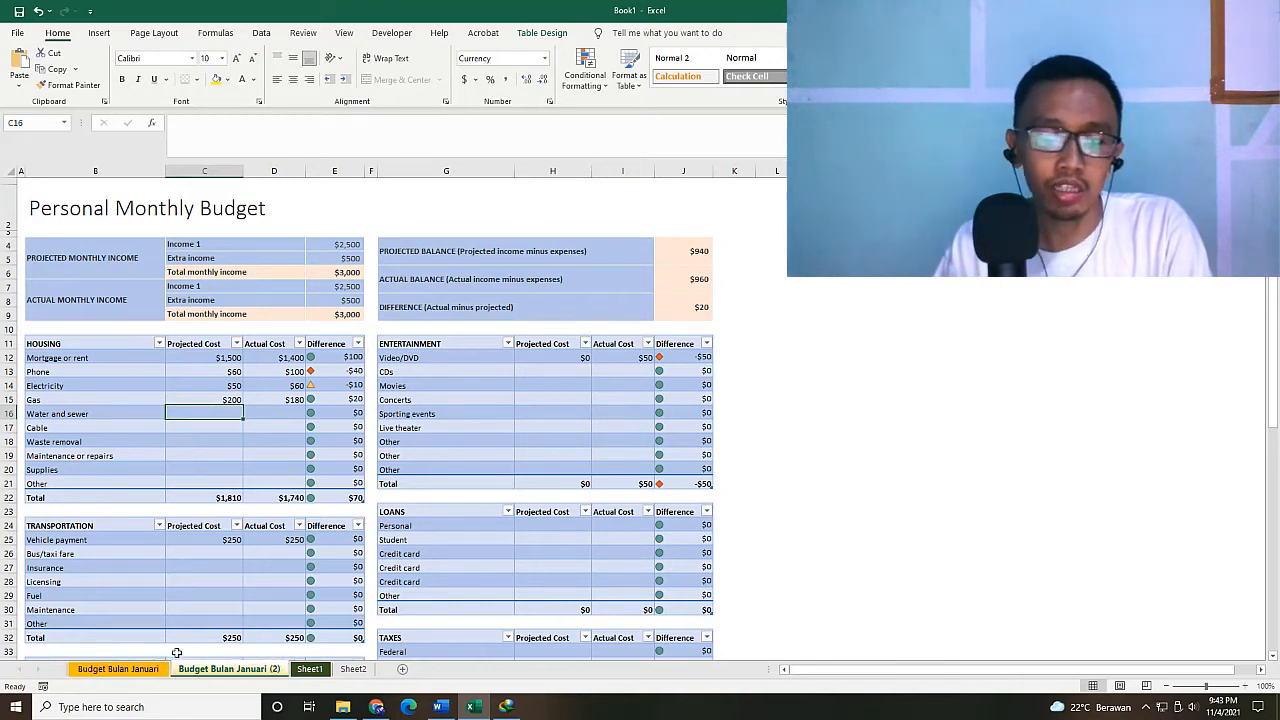
- Rename the copied sheet Budget Bulan Januari (2) as Budget Bulan Februari
{"action": "double_click", "coordinate": [232, 672]}
{"action": "left_click_drag", "start_coordinate": [238, 673], "coordinate": [286, 677]}
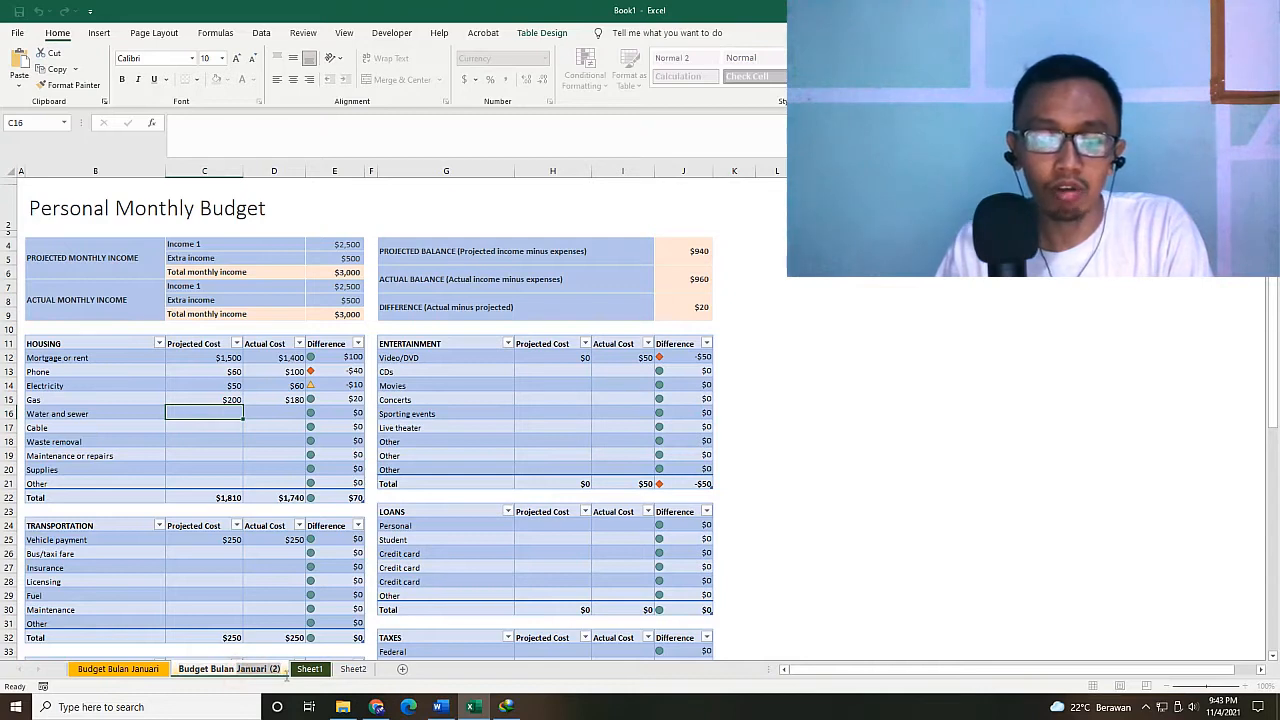
{"action": "type", "text": "Februari"}
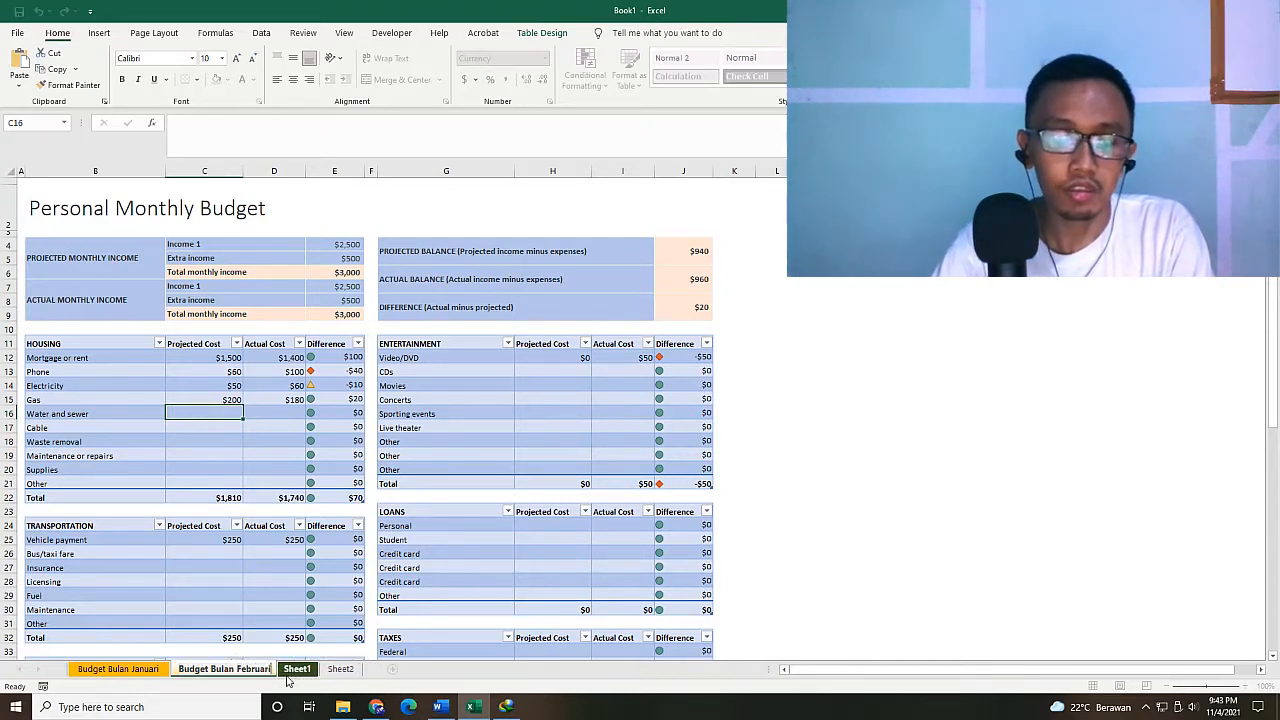
{"action": "key", "text": "Return"}
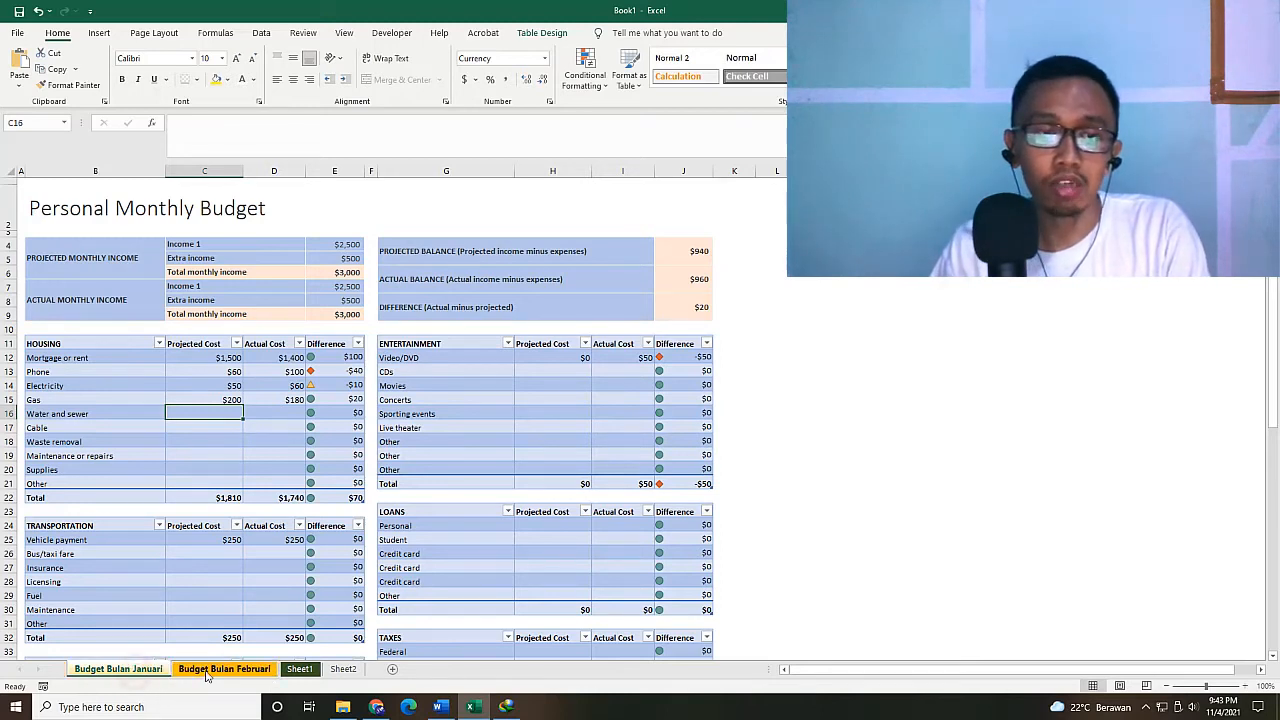
- On the Budget Bulan Februari sheet, enter Housing projected costs of 150 for Water and sewer and 160 for Cable
{"action": "left_click", "coordinate": [226, 400]}
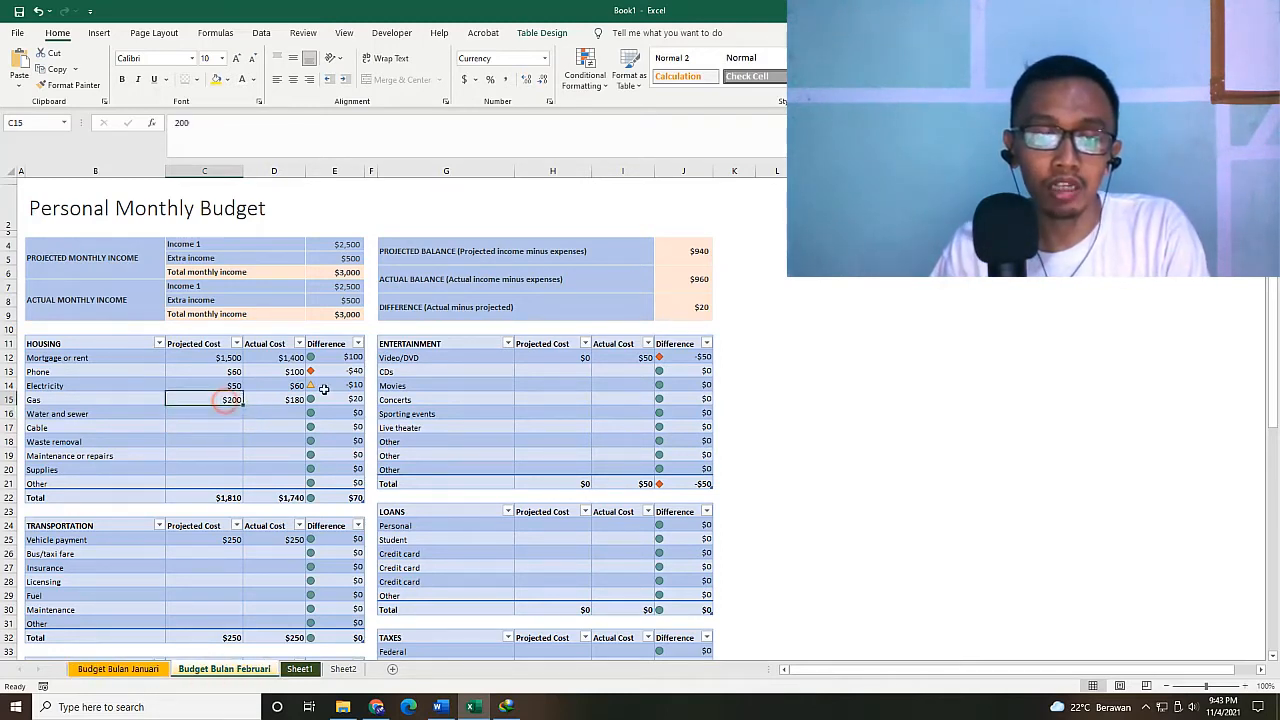
{"action": "left_click", "coordinate": [229, 412]}
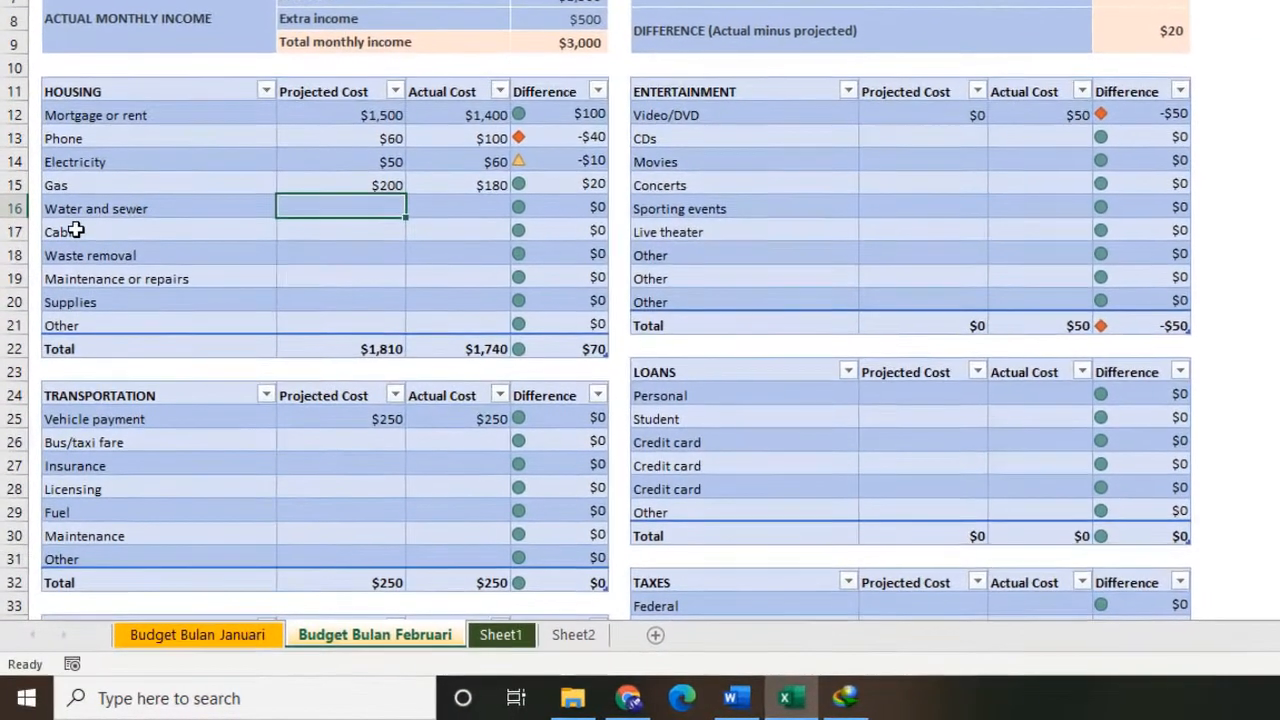
{"action": "type", "text": "15"}
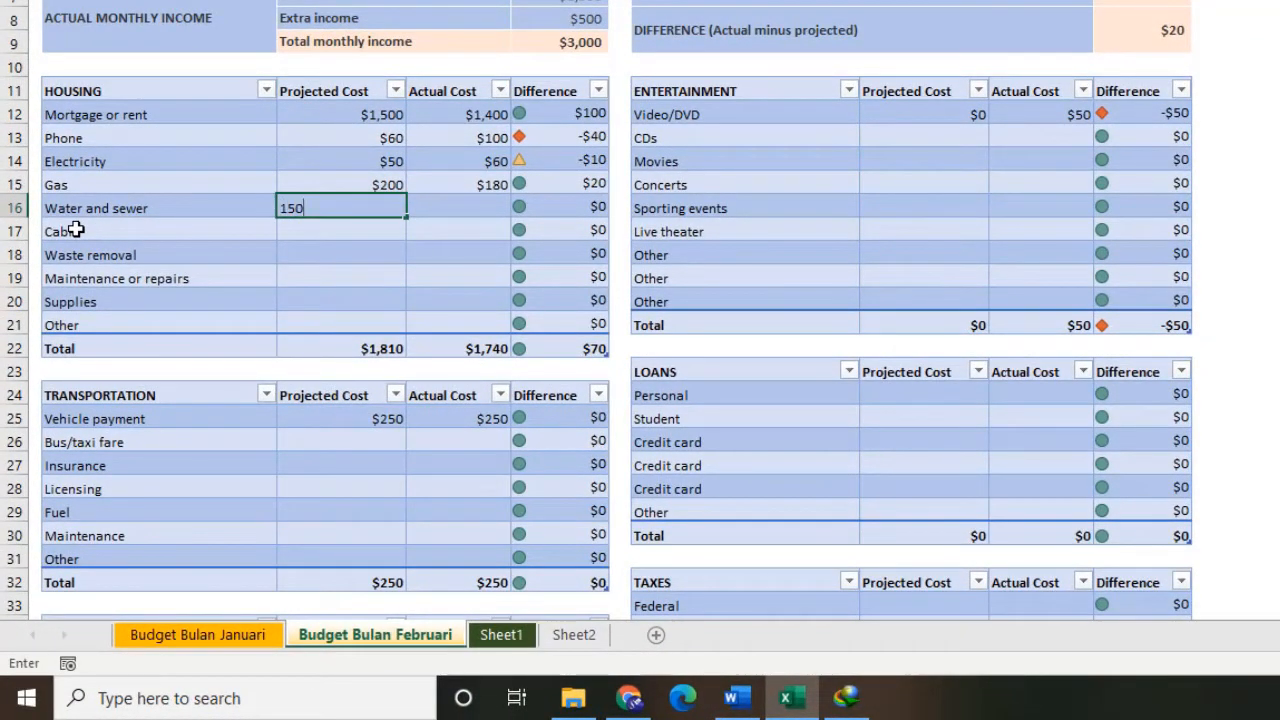
{"action": "type", "text": "0"}
{"action": "left_click", "coordinate": [345, 231]}
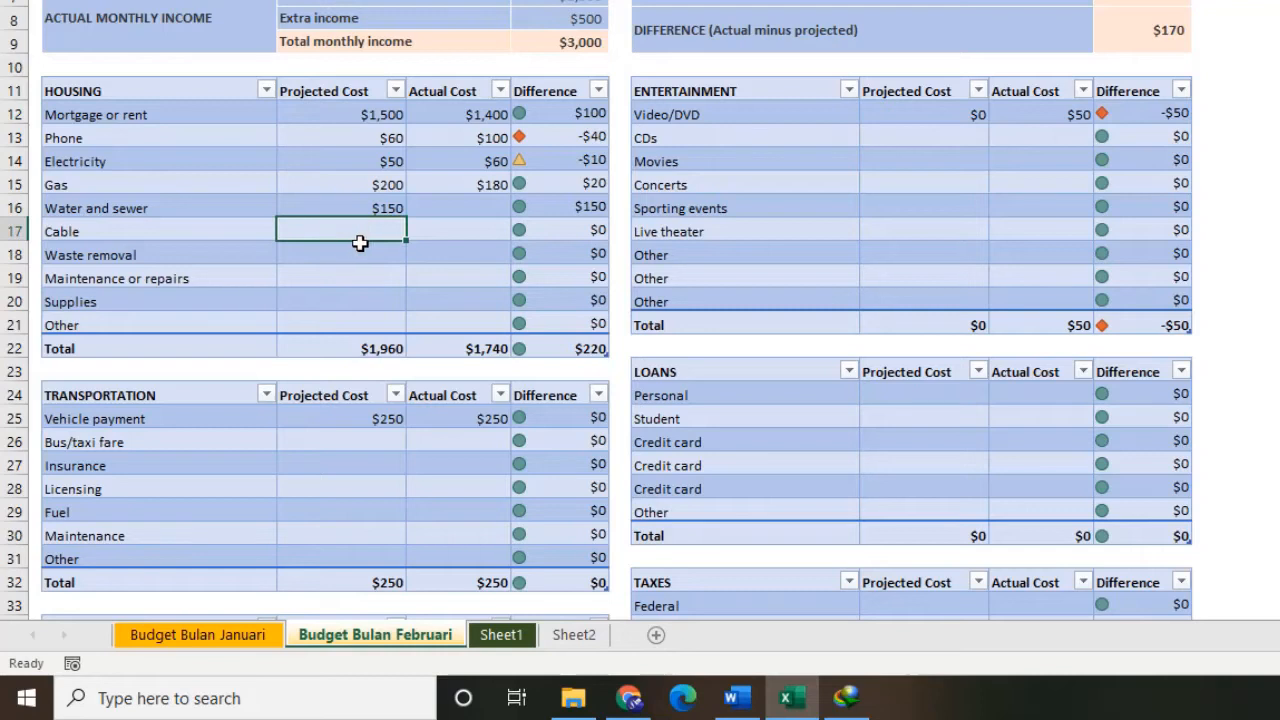
{"action": "left_click", "coordinate": [395, 341]}
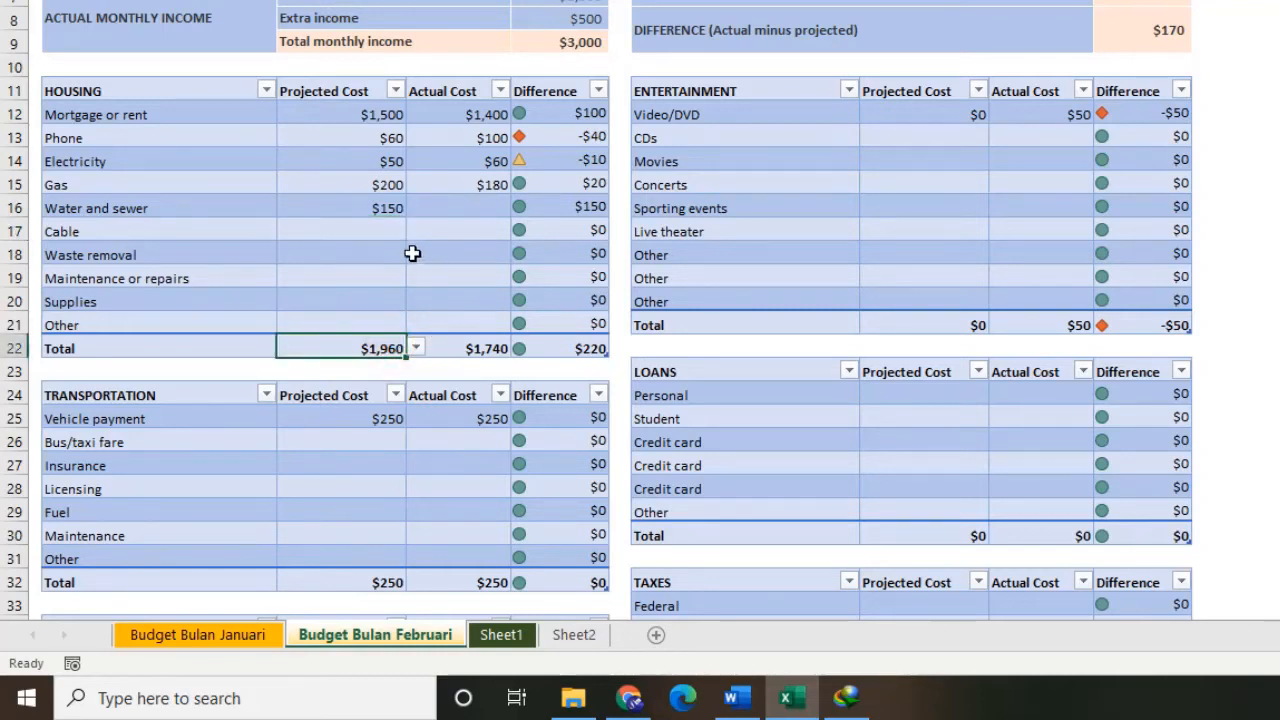
{"action": "left_click", "coordinate": [385, 238]}
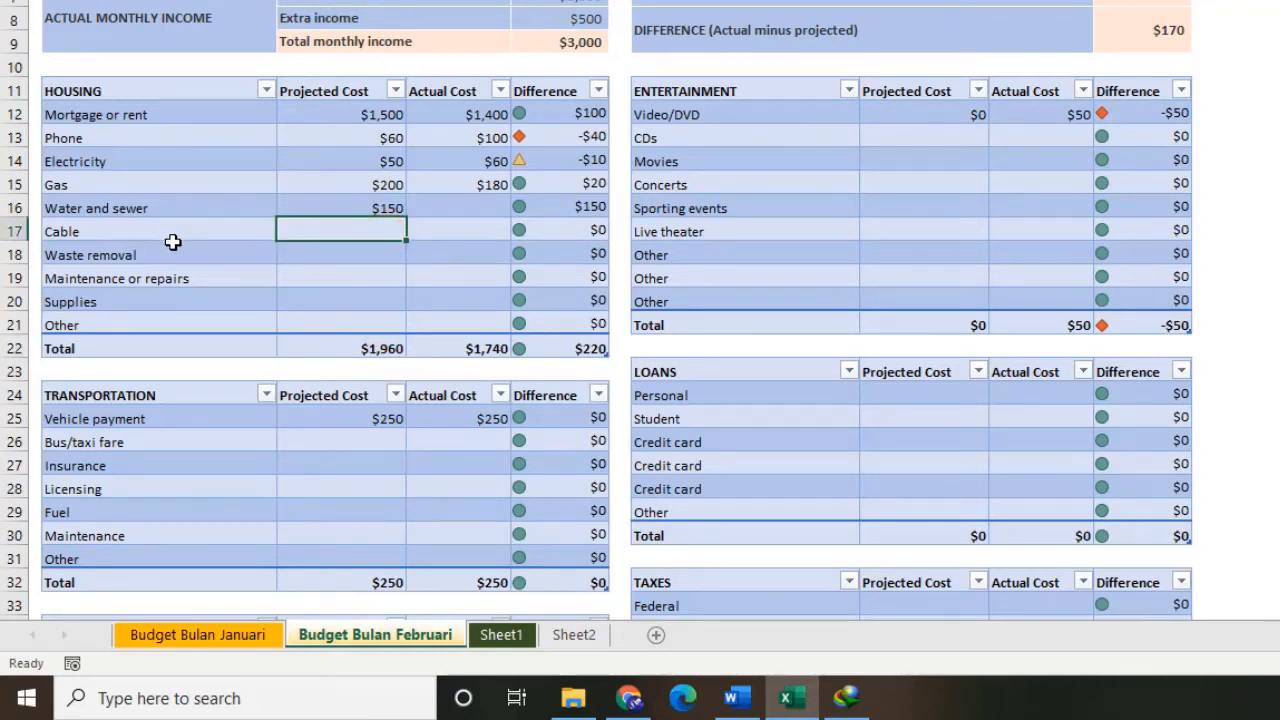
{"action": "type", "text": "160"}
{"action": "left_click", "coordinate": [335, 302]}
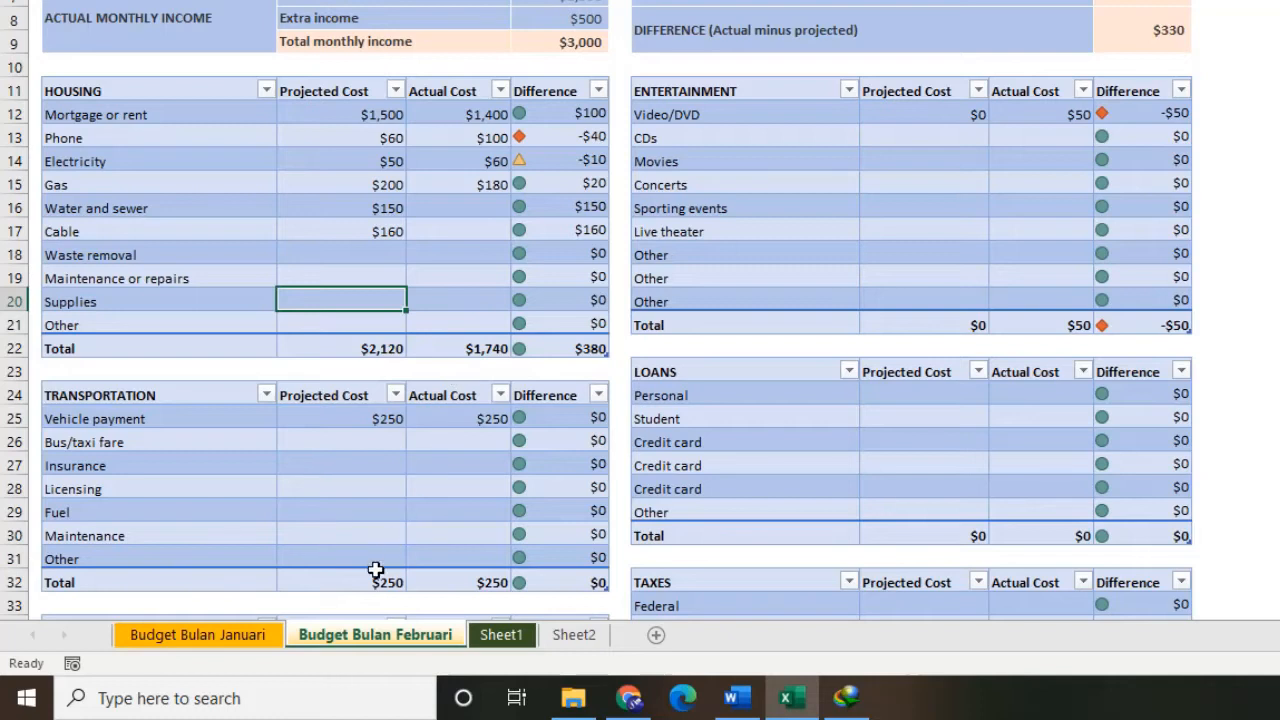
- On the Budget Bulan Januari sheet, clear the Housing projected and actual costs from Mortgage or rent through Gas
{"action": "left_click", "coordinate": [246, 636]}
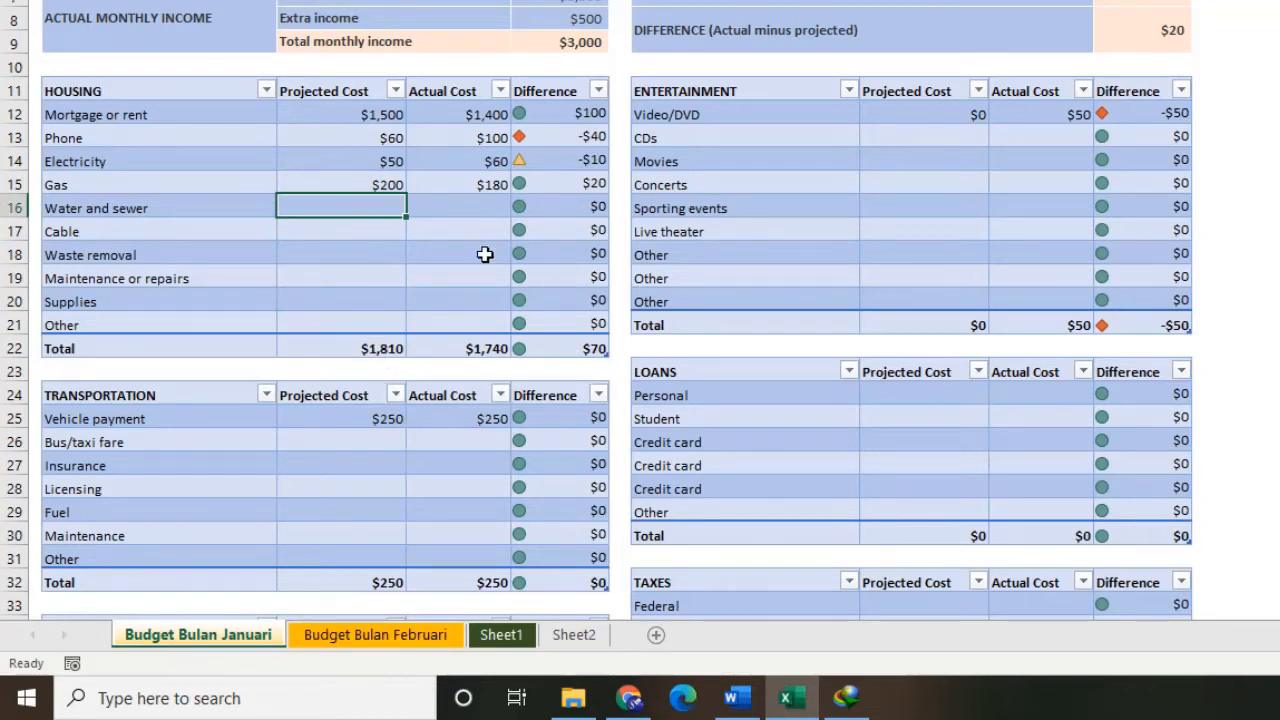
{"action": "left_click", "coordinate": [358, 141]}
{"action": "left_click_drag", "start_coordinate": [358, 141], "coordinate": [481, 167]}
{"action": "left_click_drag", "start_coordinate": [341, 120], "coordinate": [474, 171]}
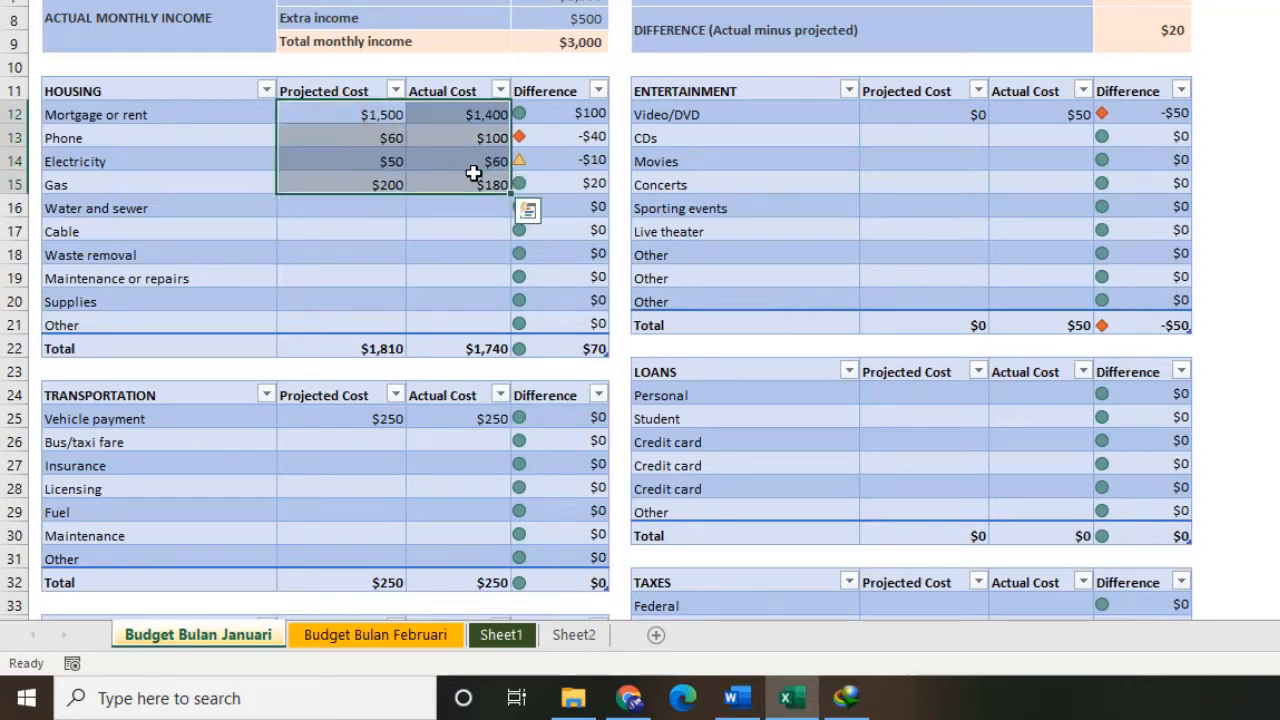
{"action": "key", "text": "Delete"}
{"action": "left_click", "coordinate": [462, 225]}
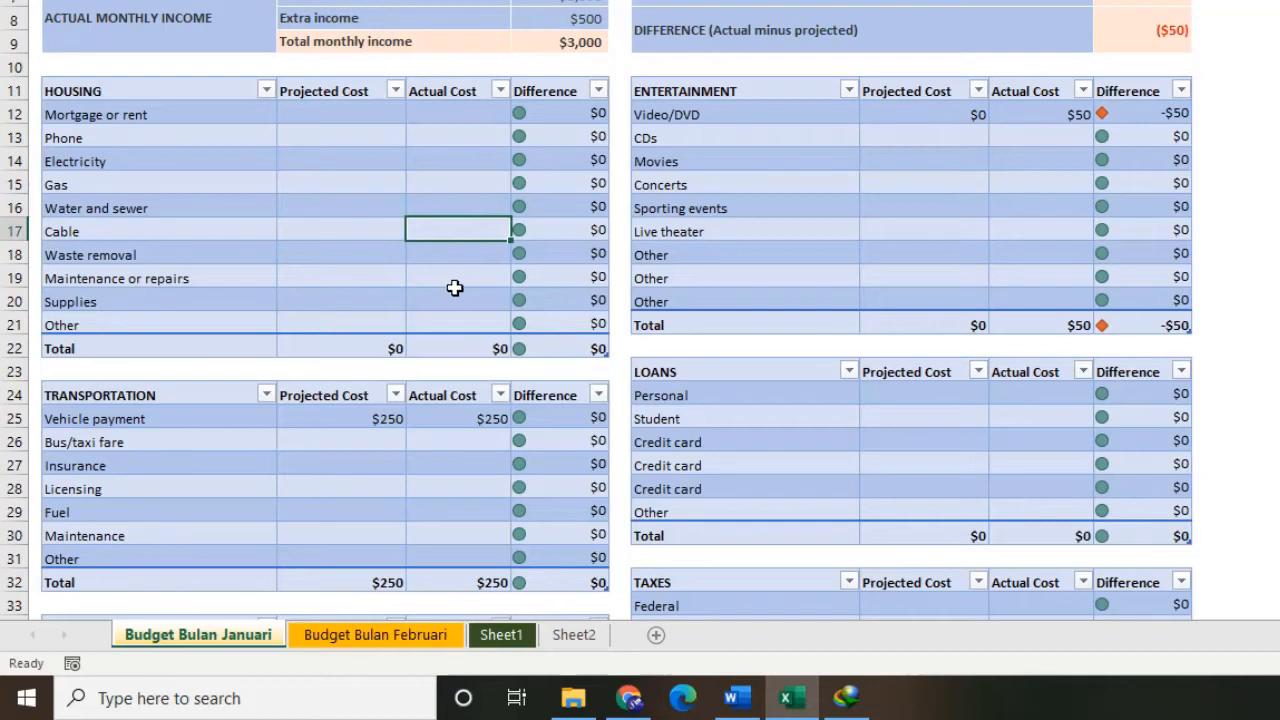
{"action": "left_click", "coordinate": [341, 114]}
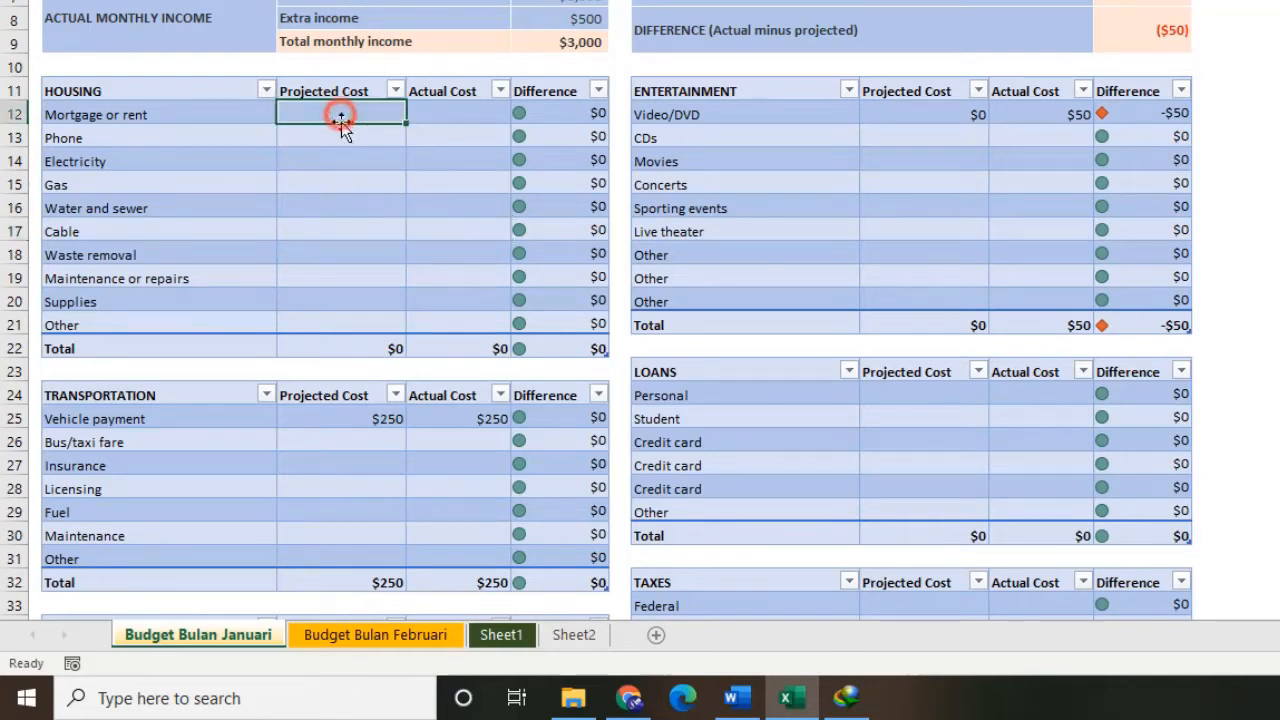
{"action": "left_click", "coordinate": [90, 91]}
{"action": "left_click_drag", "start_coordinate": [190, 112], "coordinate": [556, 325]}
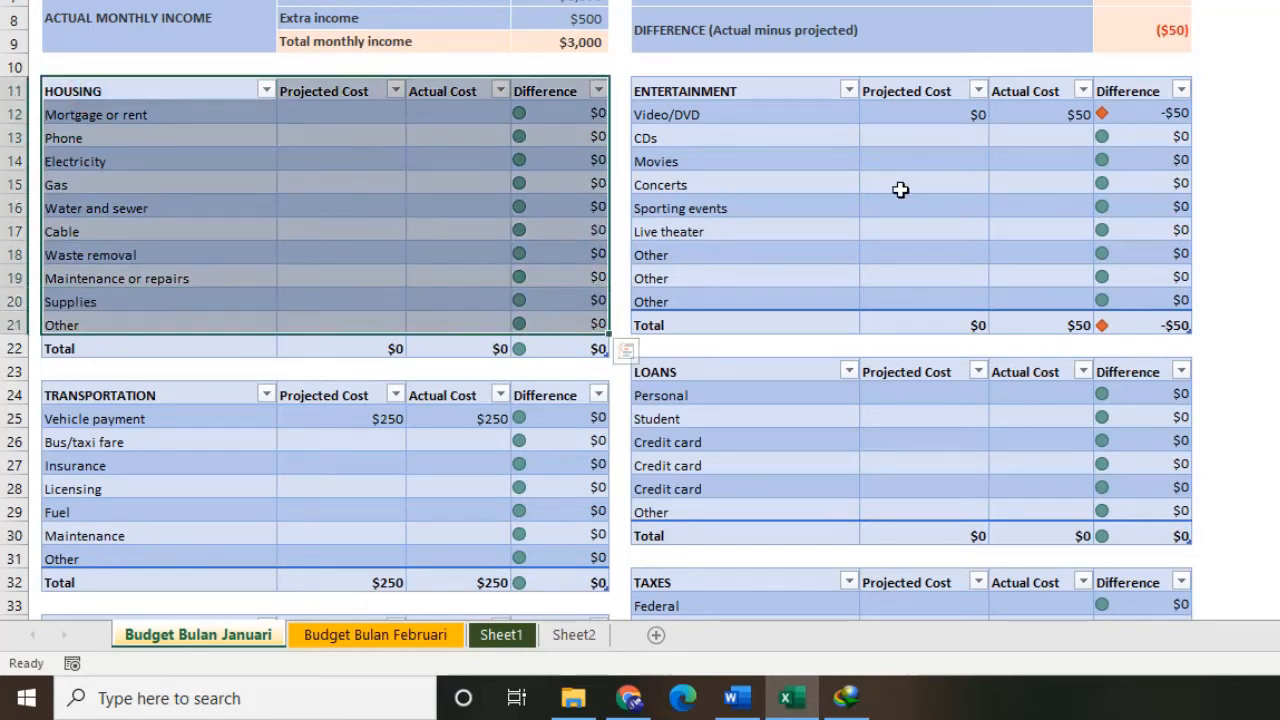
{"action": "left_click_drag", "start_coordinate": [714, 80], "coordinate": [926, 161]}
{"action": "left_click", "coordinate": [508, 155]}
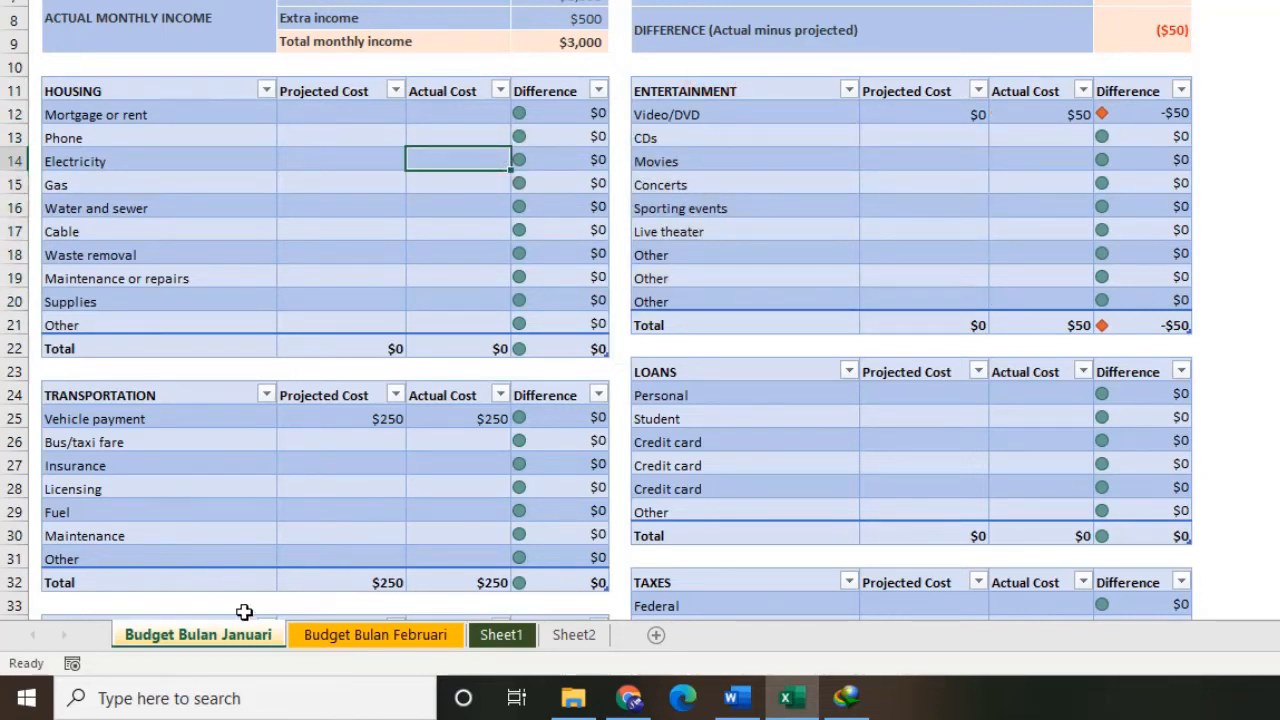
- Create a copy of the Budget Bulan Januari sheet within Book1 and place it after Budget Bulan Februari
{"action": "right_click", "coordinate": [250, 645]}
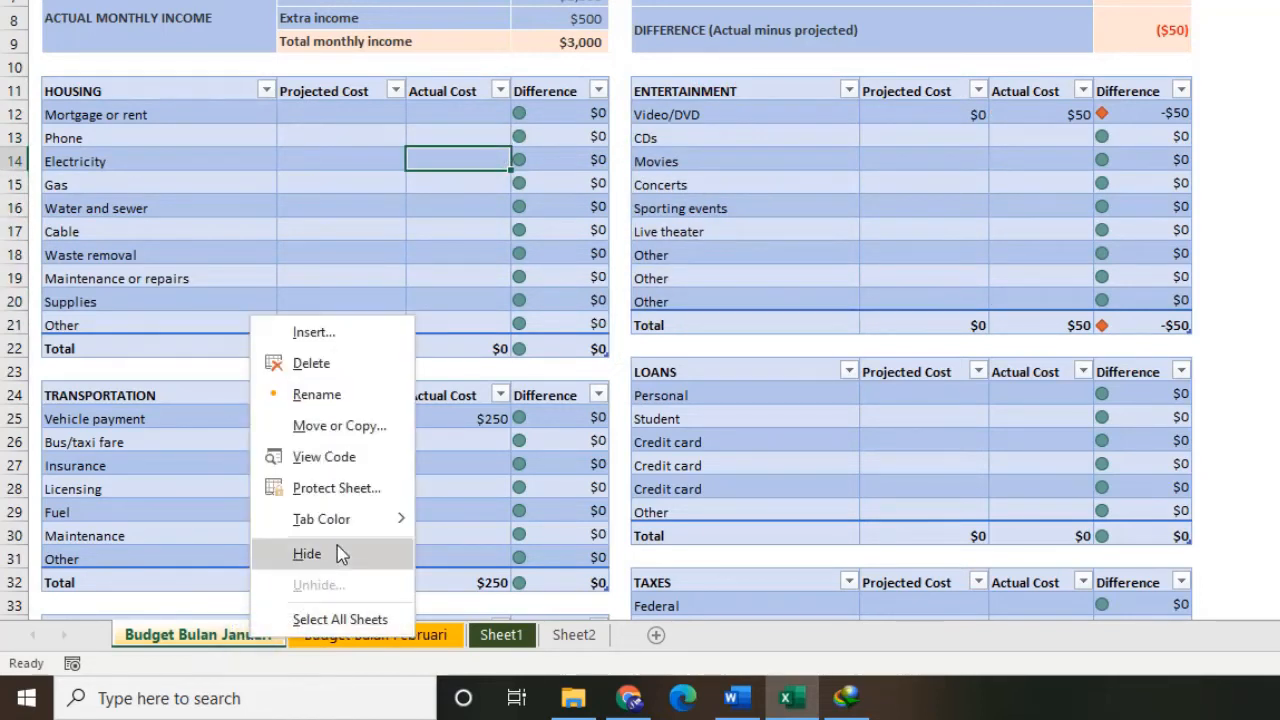
{"action": "left_click", "coordinate": [345, 430]}
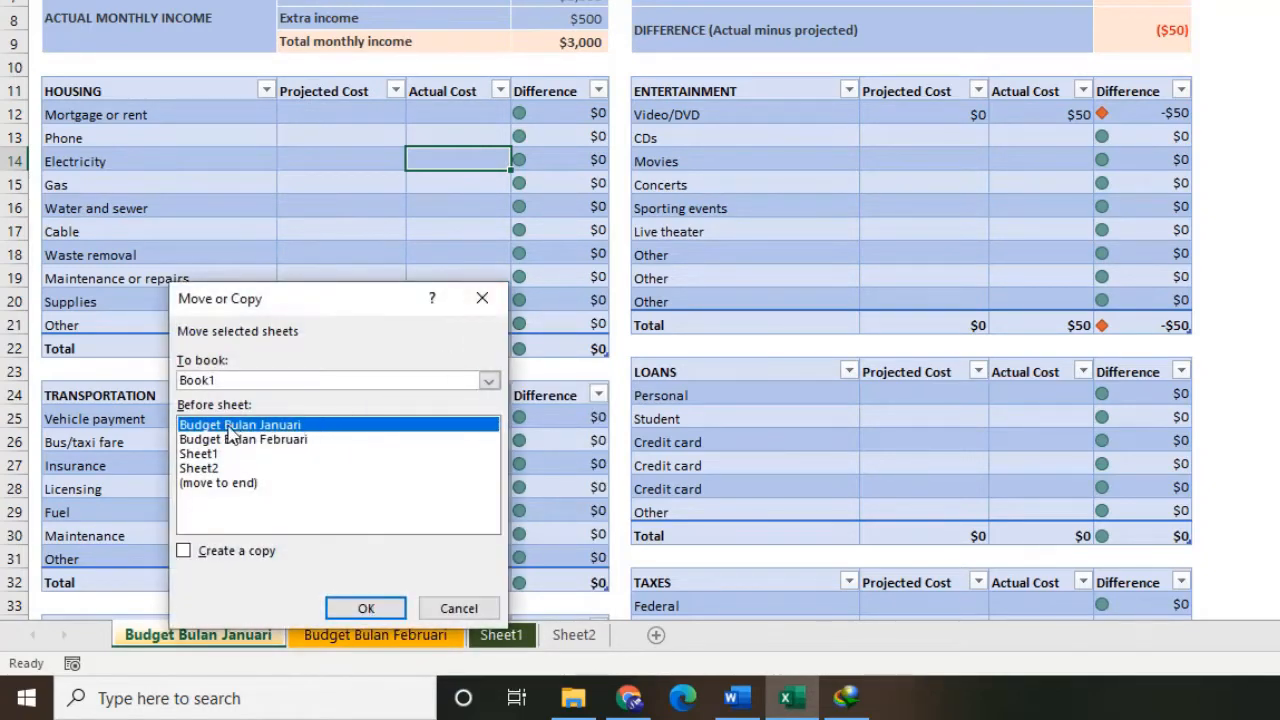
{"action": "left_click", "coordinate": [234, 550]}
{"action": "left_click", "coordinate": [364, 607]}
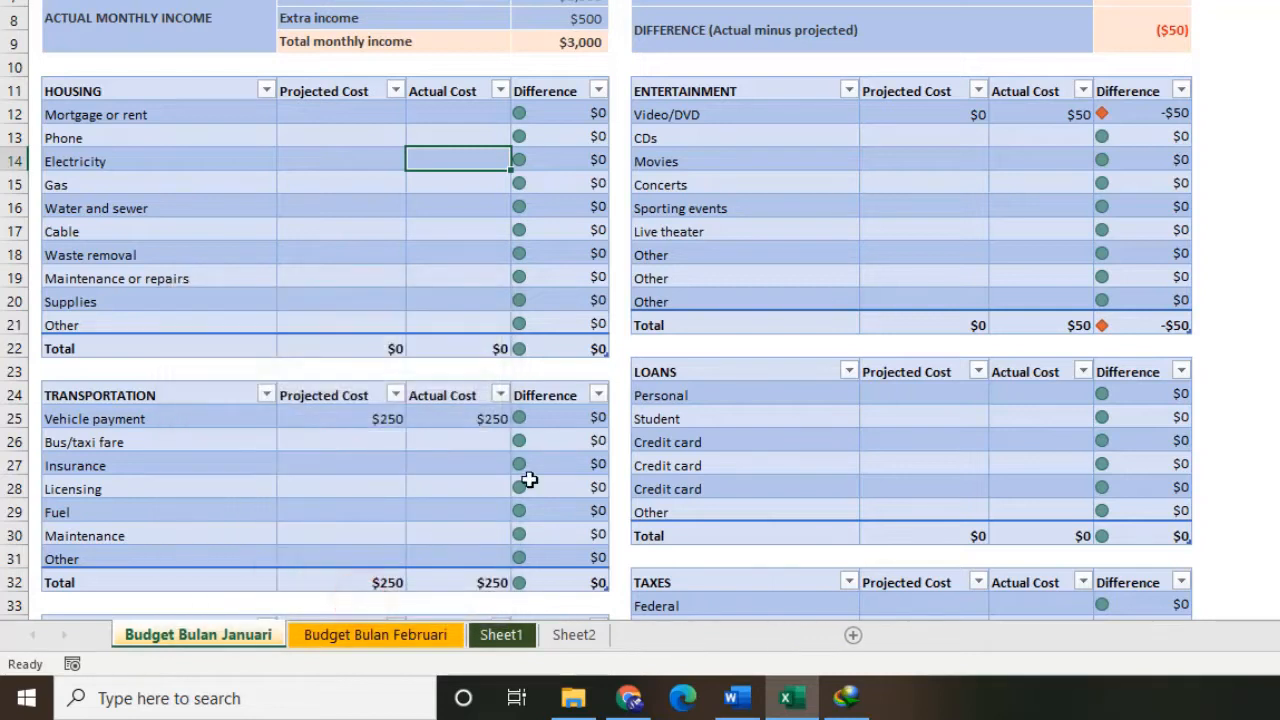
{"action": "mouse_move", "coordinate": [268, 645]}
{"action": "left_mouse_down"}
{"action": "mouse_move", "coordinate": [467, 631]}
{"action": "mouse_move", "coordinate": [651, 643]}
{"action": "mouse_move", "coordinate": [184, 638]}
{"action": "mouse_move", "coordinate": [256, 628]}
{"action": "mouse_move", "coordinate": [612, 645]}
{"action": "mouse_move", "coordinate": [664, 624]}
{"action": "mouse_move", "coordinate": [670, 643]}
{"action": "left_mouse_up"}
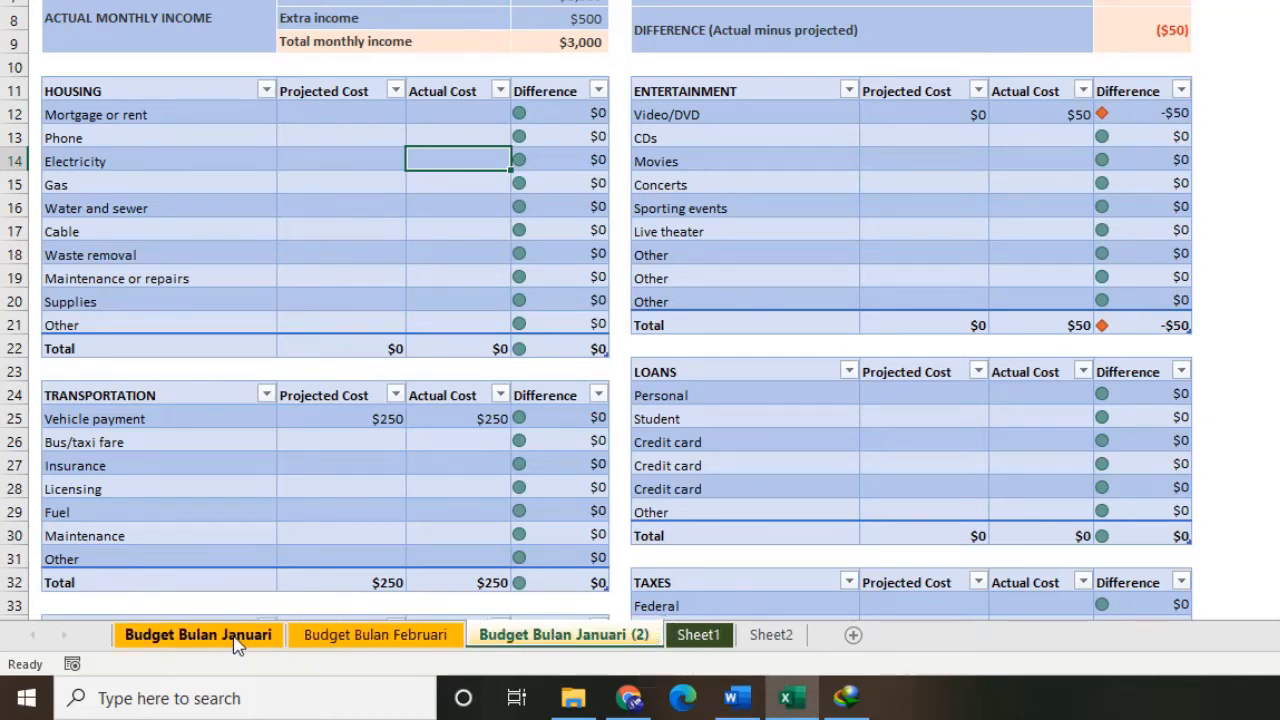
- Check the Budget Bulan Februari sheet, and rename the new Budget Bulan Januari (2) copy as Budget Bulan Maret
{"action": "left_click", "coordinate": [407, 640]}
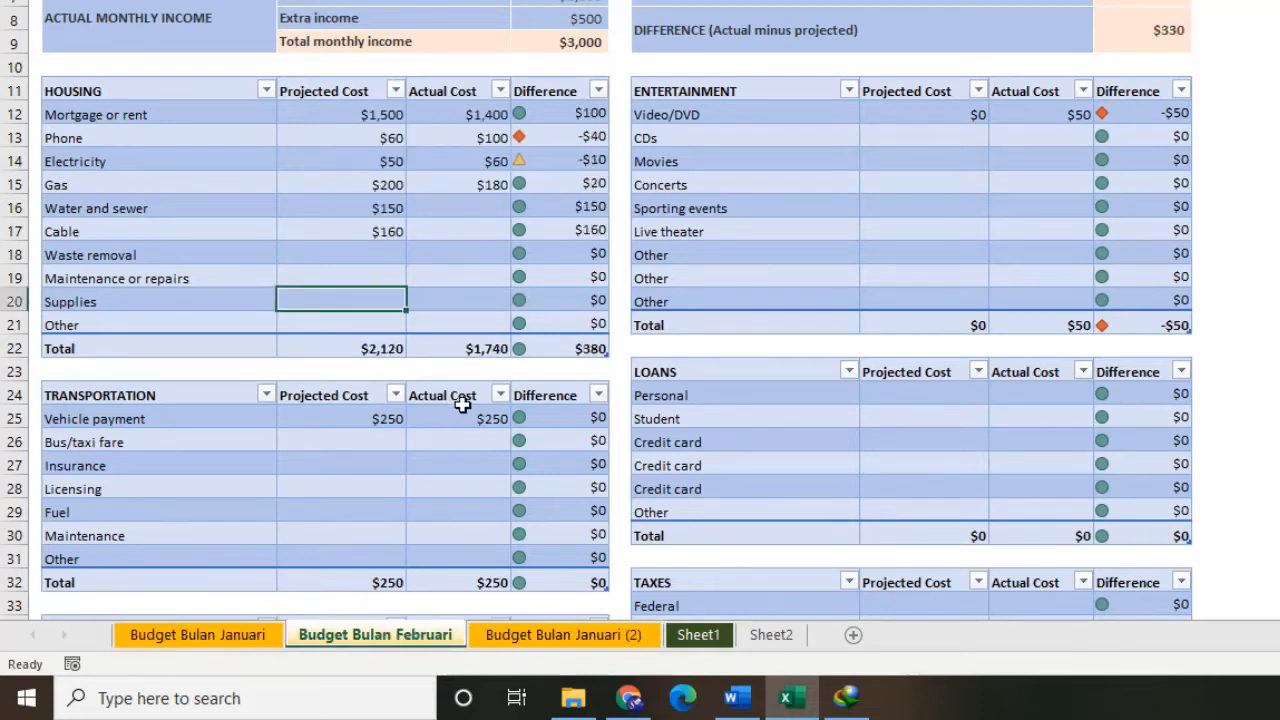
{"action": "left_click", "coordinate": [538, 636]}
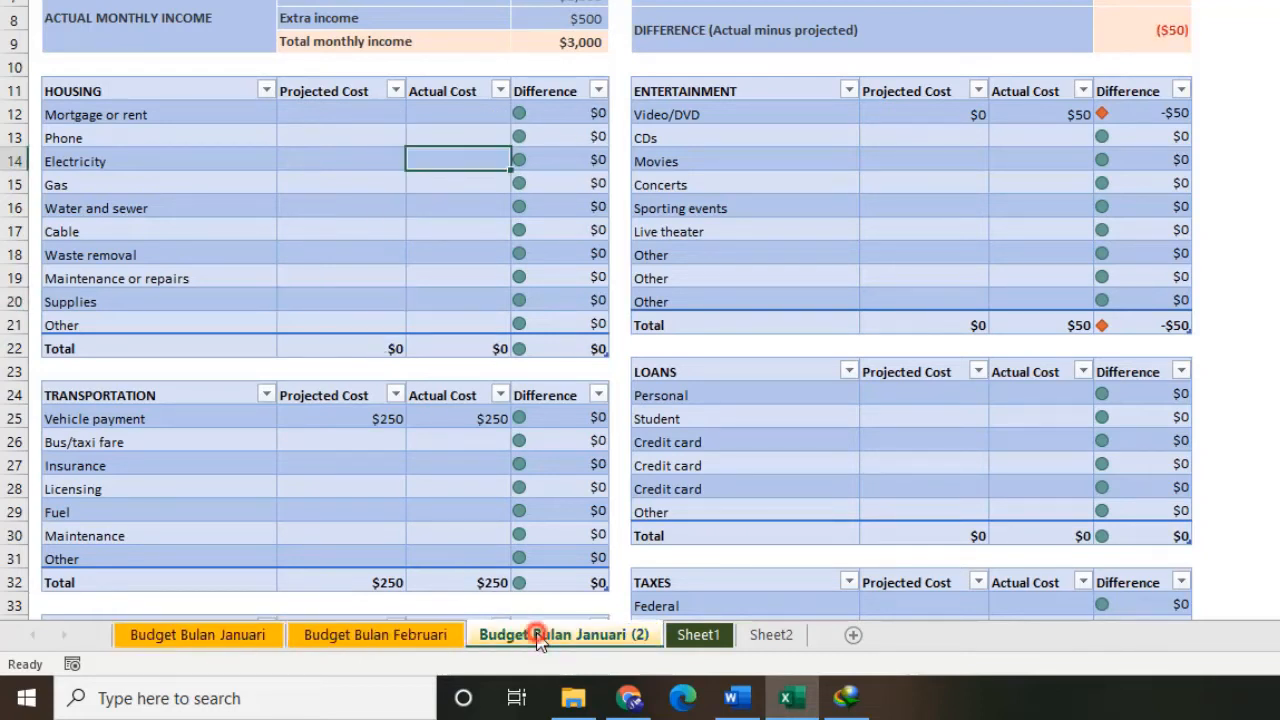
{"action": "double_click", "coordinate": [578, 640]}
{"action": "left_click_drag", "start_coordinate": [663, 641], "coordinate": [728, 657]}
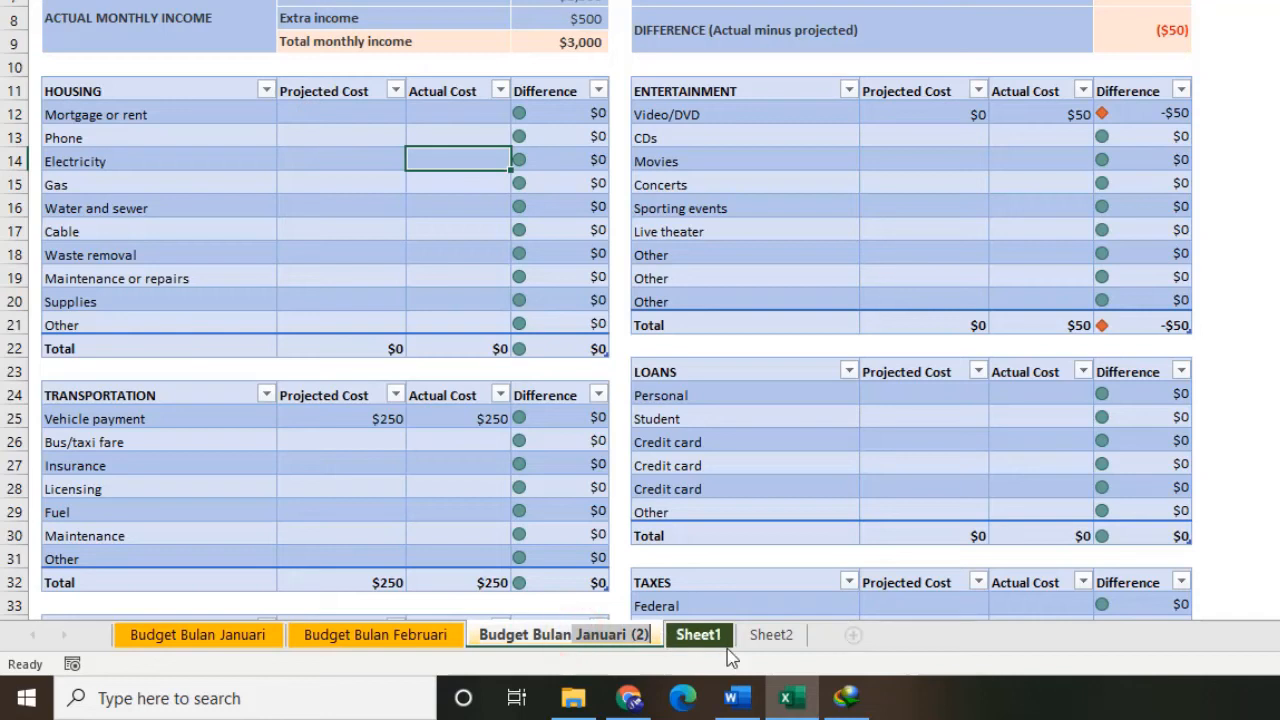
{"action": "key", "text": "BackSpace"}
{"action": "type", "text": "Maret"}
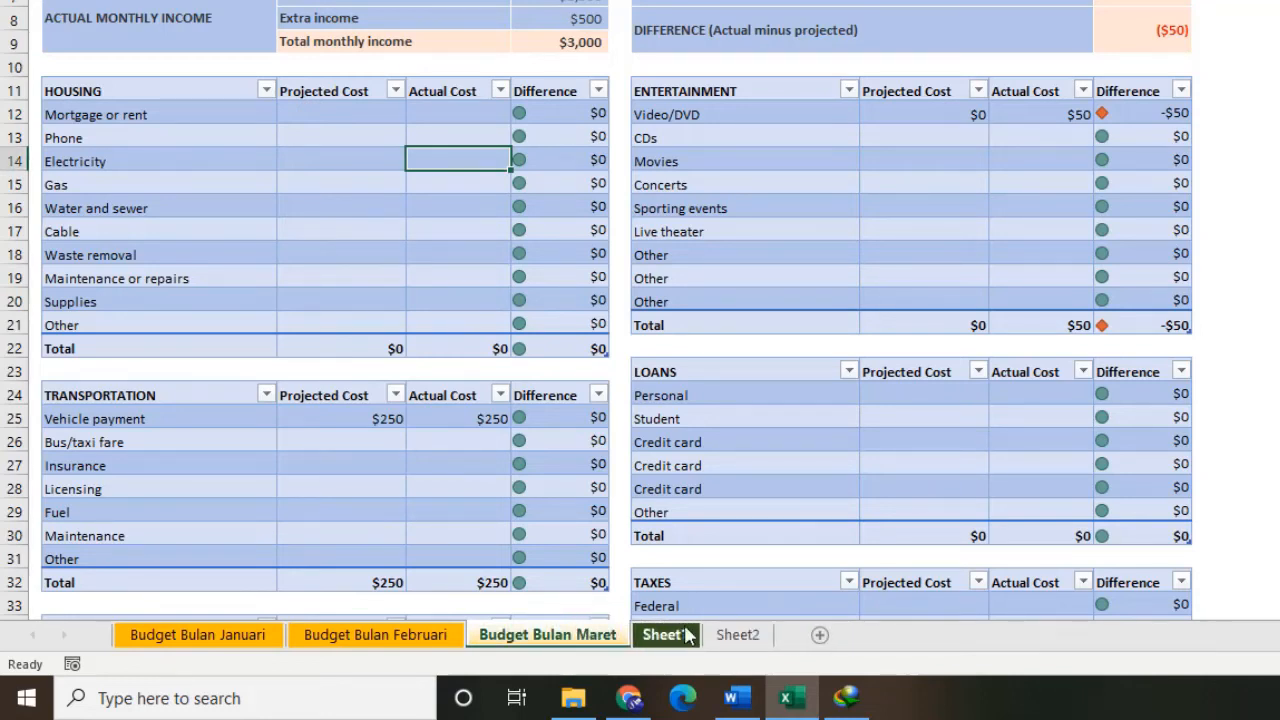
- On the Budget Bulan Maret sheet, enter Housing projected costs of 150 for Phone and 200 for Maintenance or repairs
{"action": "left_click", "coordinate": [366, 140]}
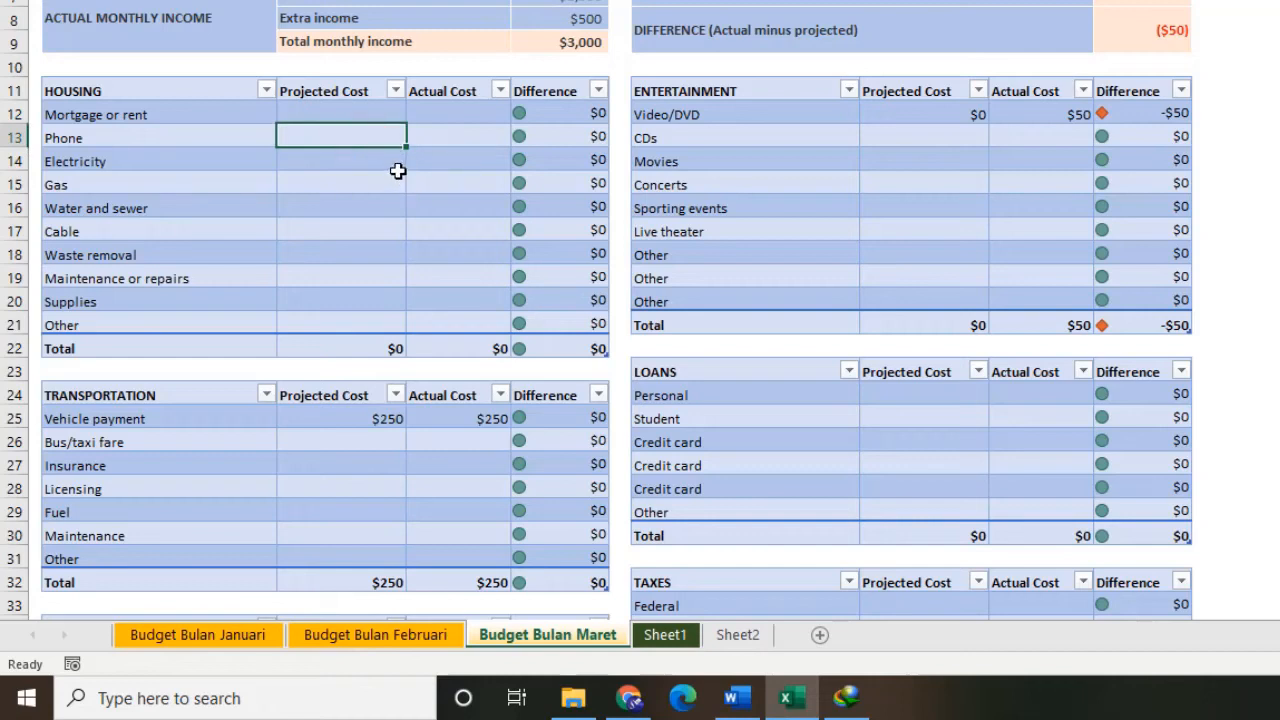
{"action": "type", "text": "150"}
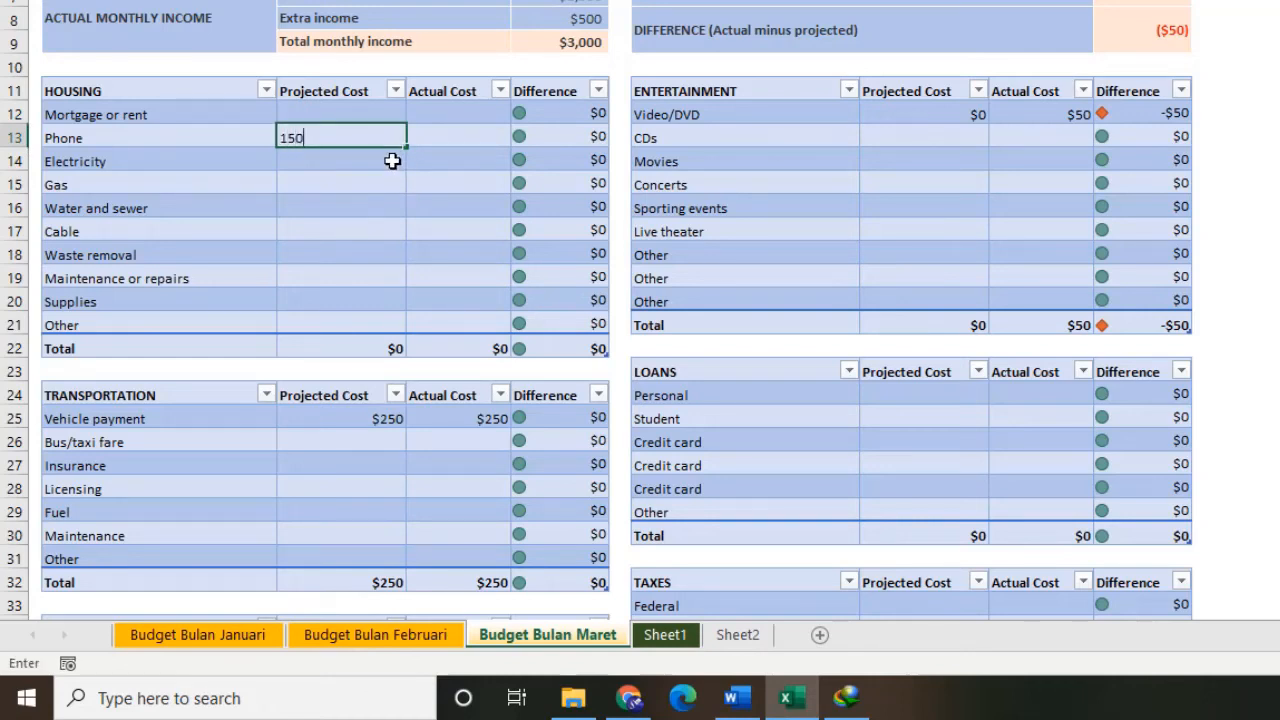
{"action": "left_click", "coordinate": [392, 161]}
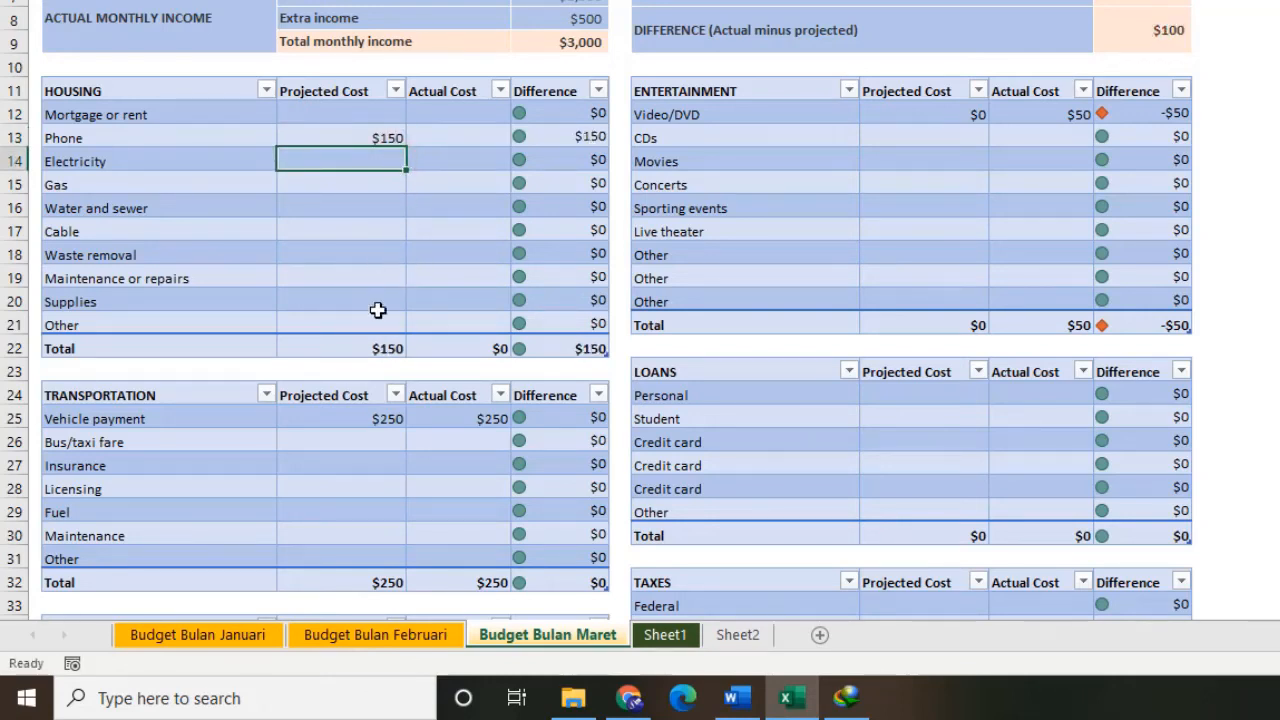
{"action": "left_click", "coordinate": [353, 252]}
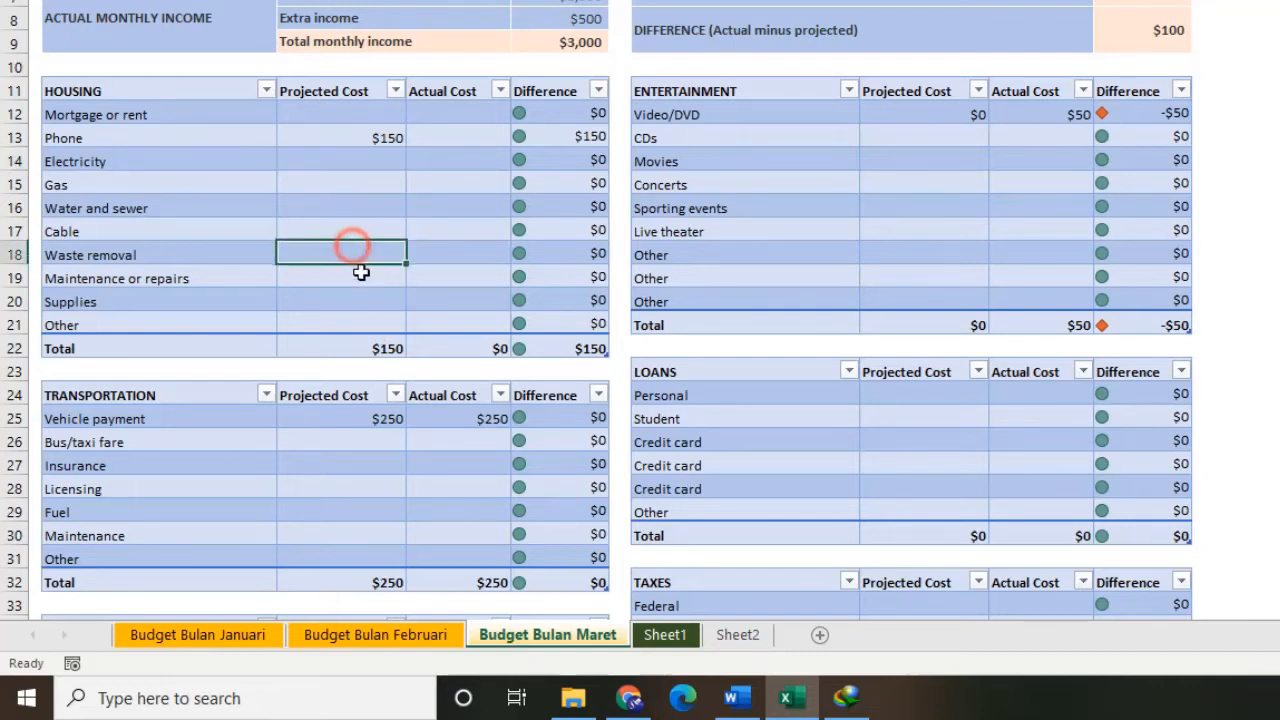
{"action": "left_click", "coordinate": [364, 279]}
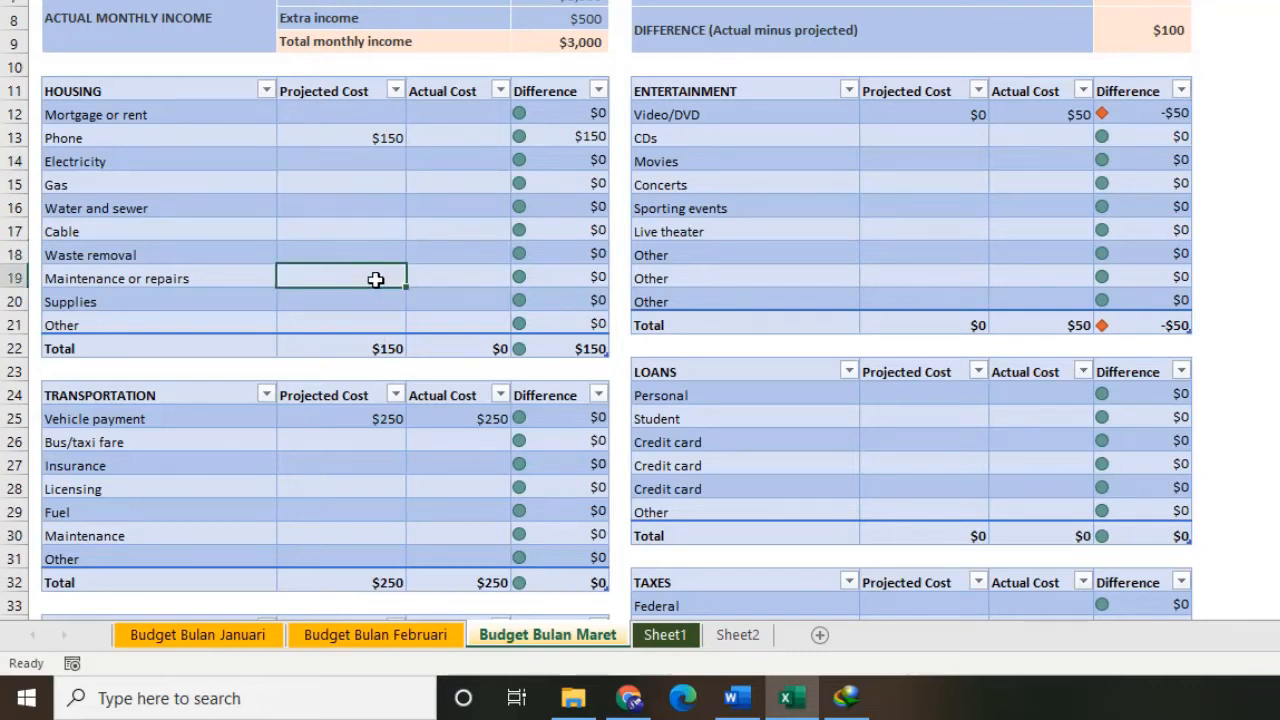
{"action": "type", "text": "200"}
{"action": "left_click", "coordinate": [378, 262]}
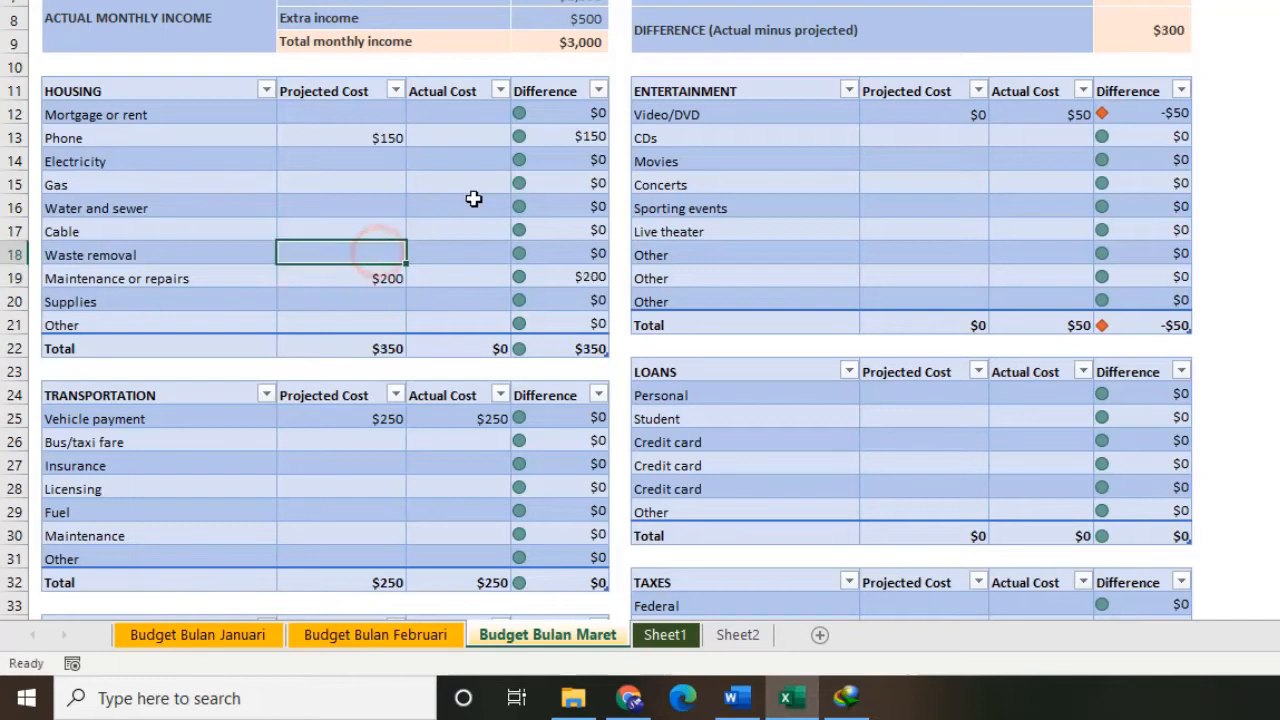
- On the Budget Bulan Januari sheet, enter a projected cost of 200 for Gas in the Housing table
{"action": "left_click", "coordinate": [220, 640]}
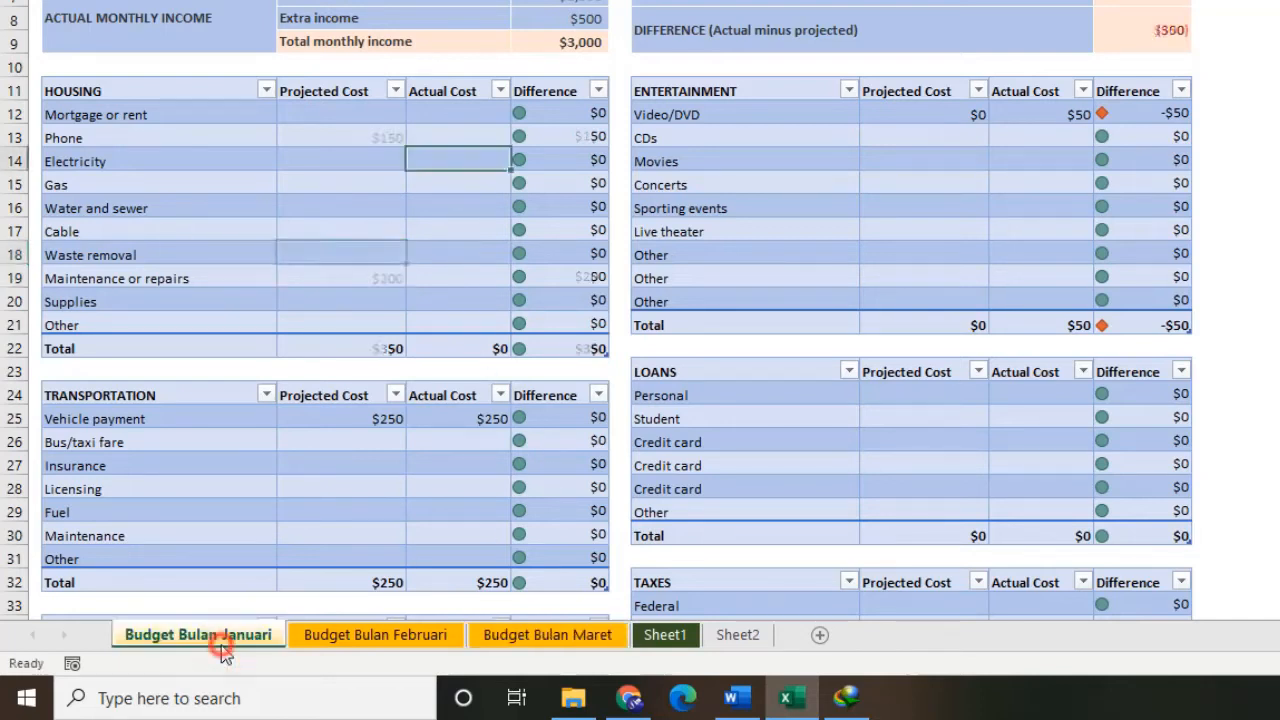
{"action": "left_click", "coordinate": [340, 183]}
{"action": "type", "text": "2"}
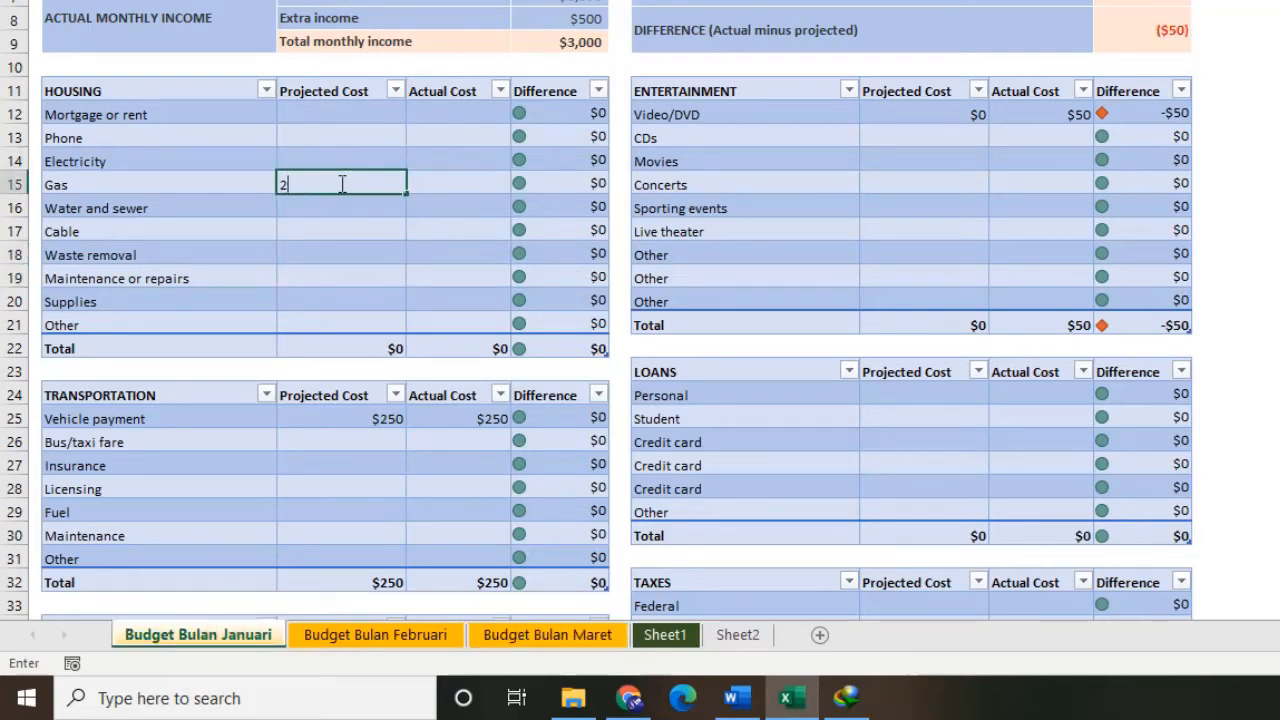
{"action": "type", "text": "00"}
{"action": "left_click", "coordinate": [364, 254]}
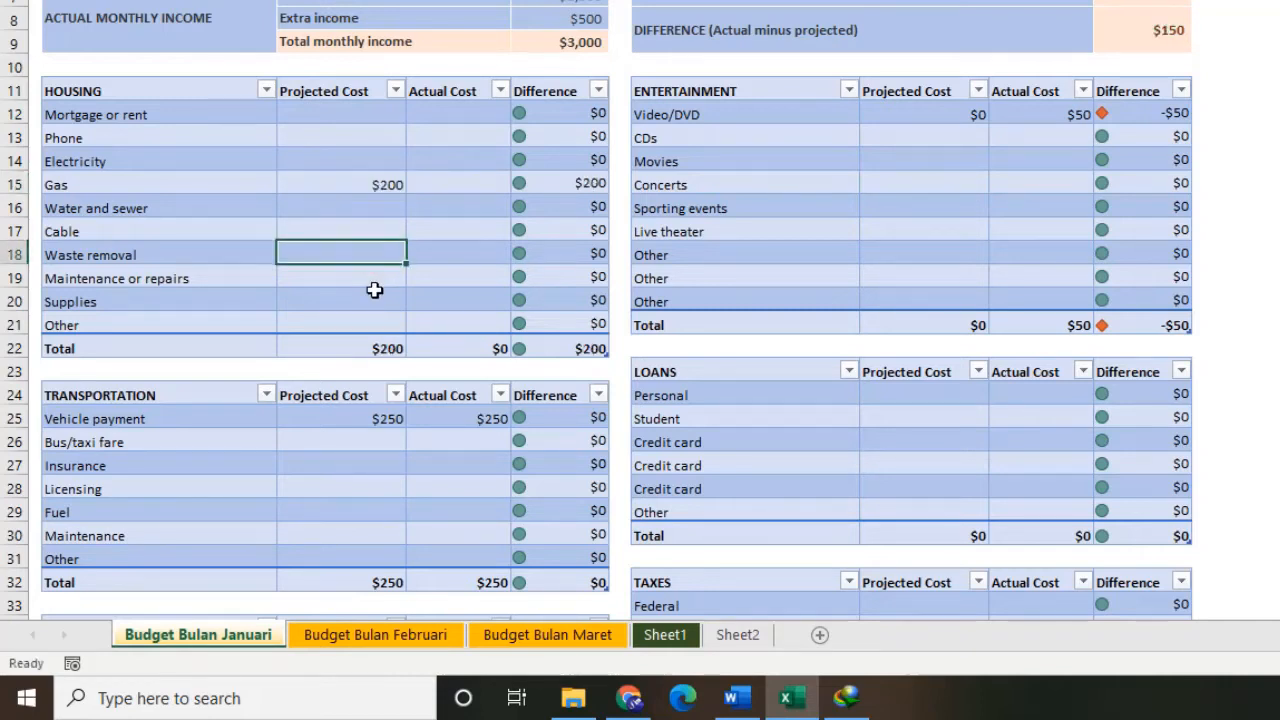
- Compare the Housing projected cost totals across the Budget Bulan Januari, Budget Bulan Februari and Budget Bulan Maret sheets
{"action": "left_click", "coordinate": [380, 348]}
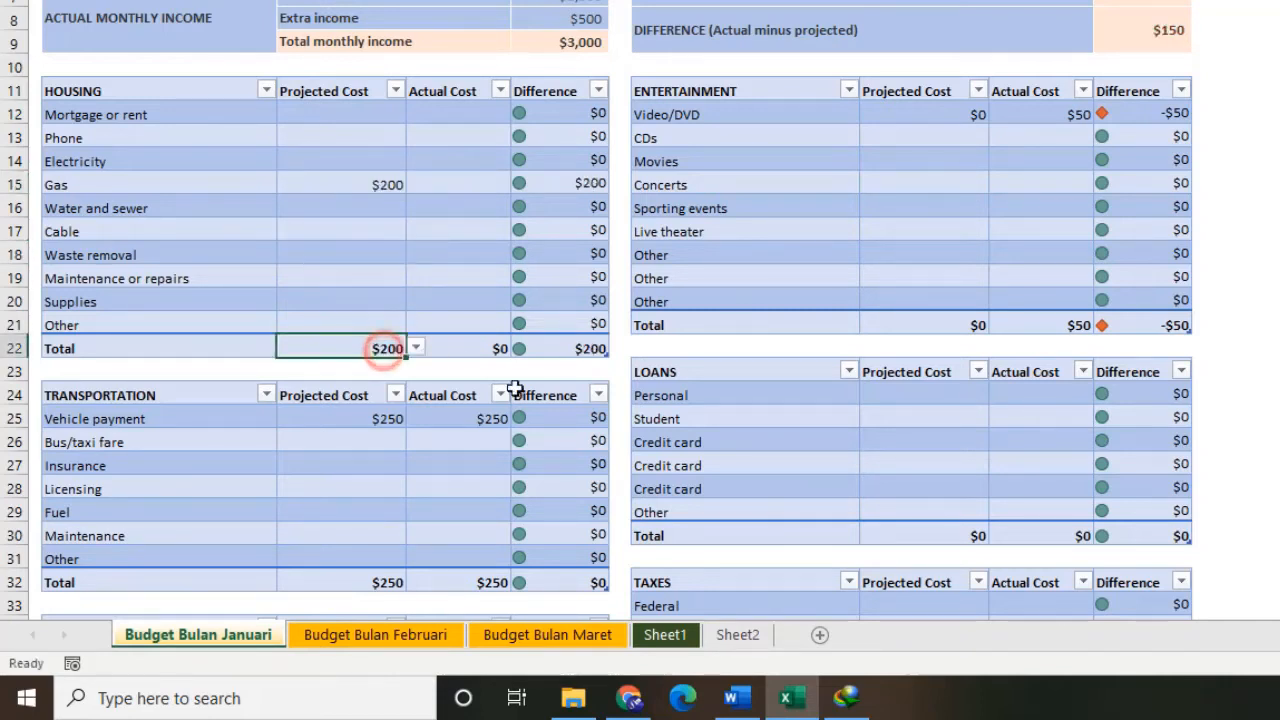
{"action": "left_click", "coordinate": [425, 642]}
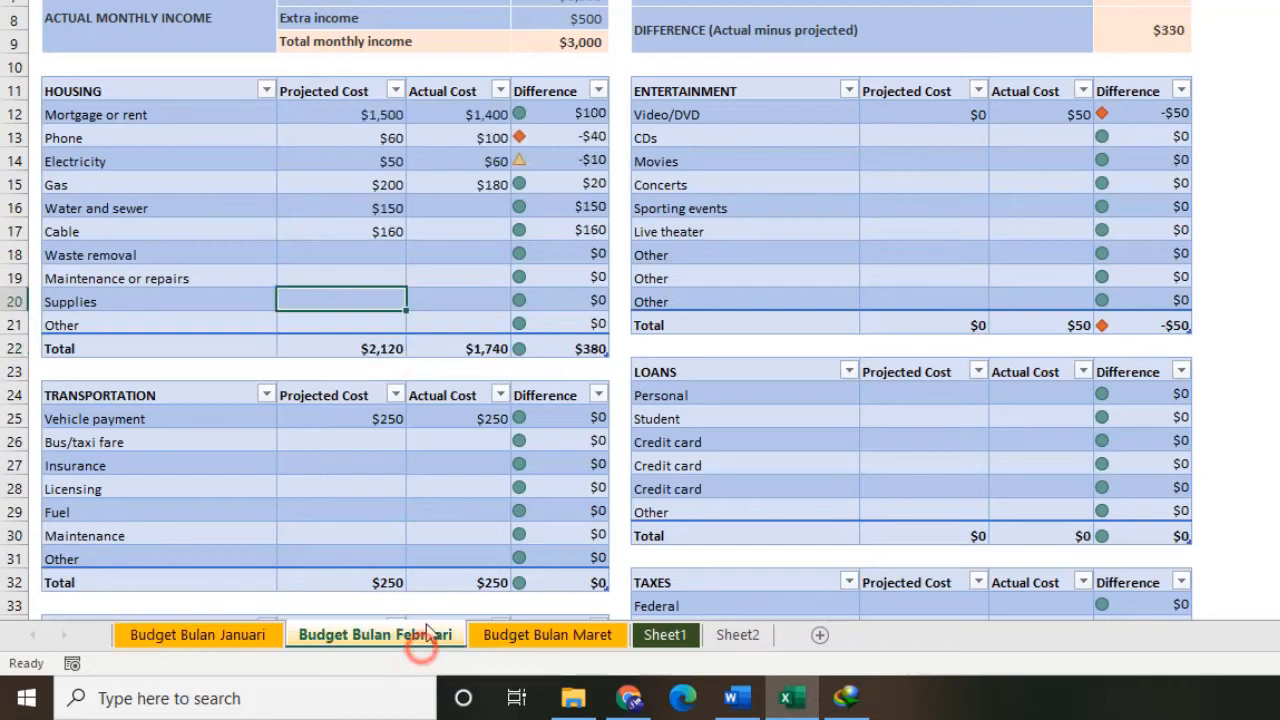
{"action": "left_click", "coordinate": [373, 348]}
{"action": "left_click", "coordinate": [506, 634]}
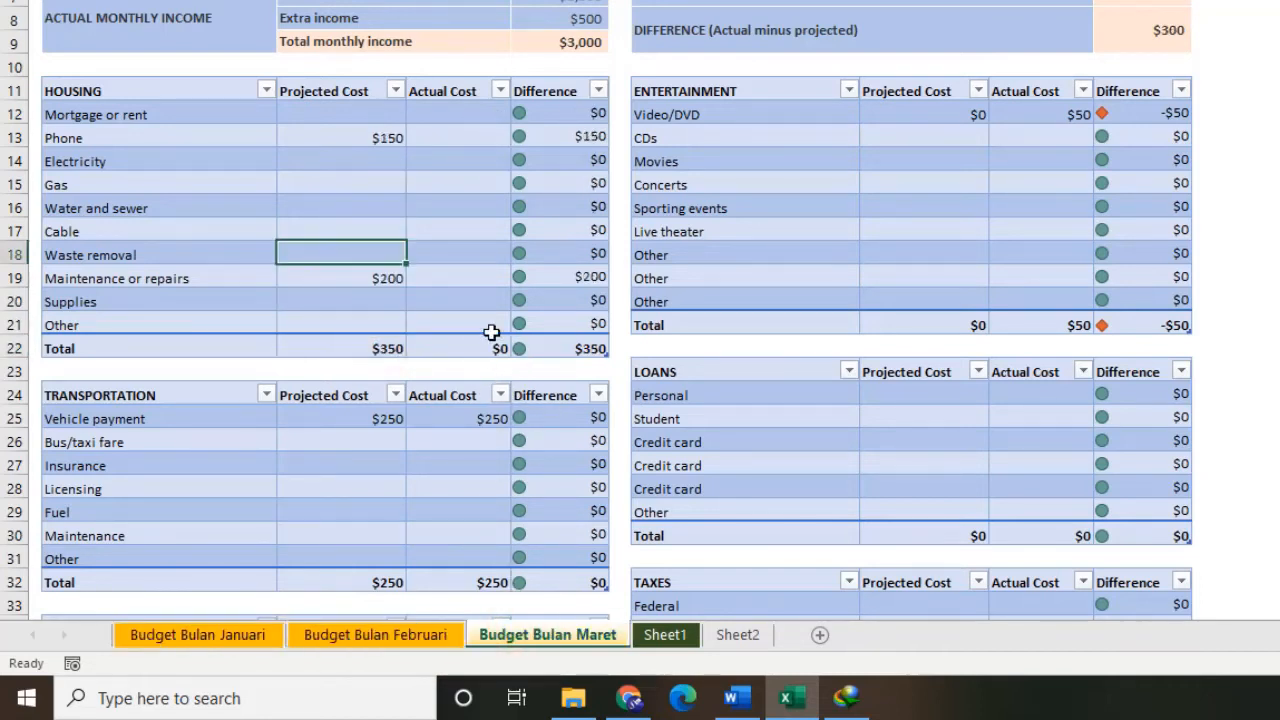
{"action": "left_click", "coordinate": [388, 350]}
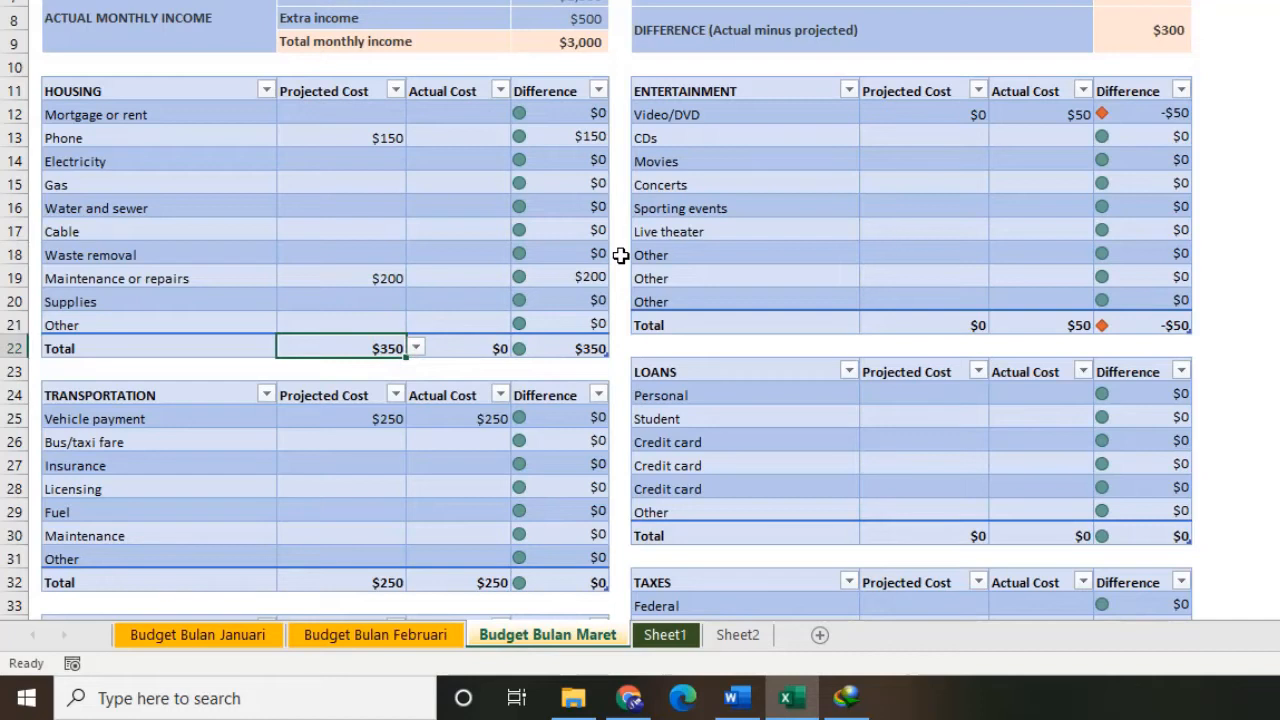
{"action": "left_click", "coordinate": [431, 115]}
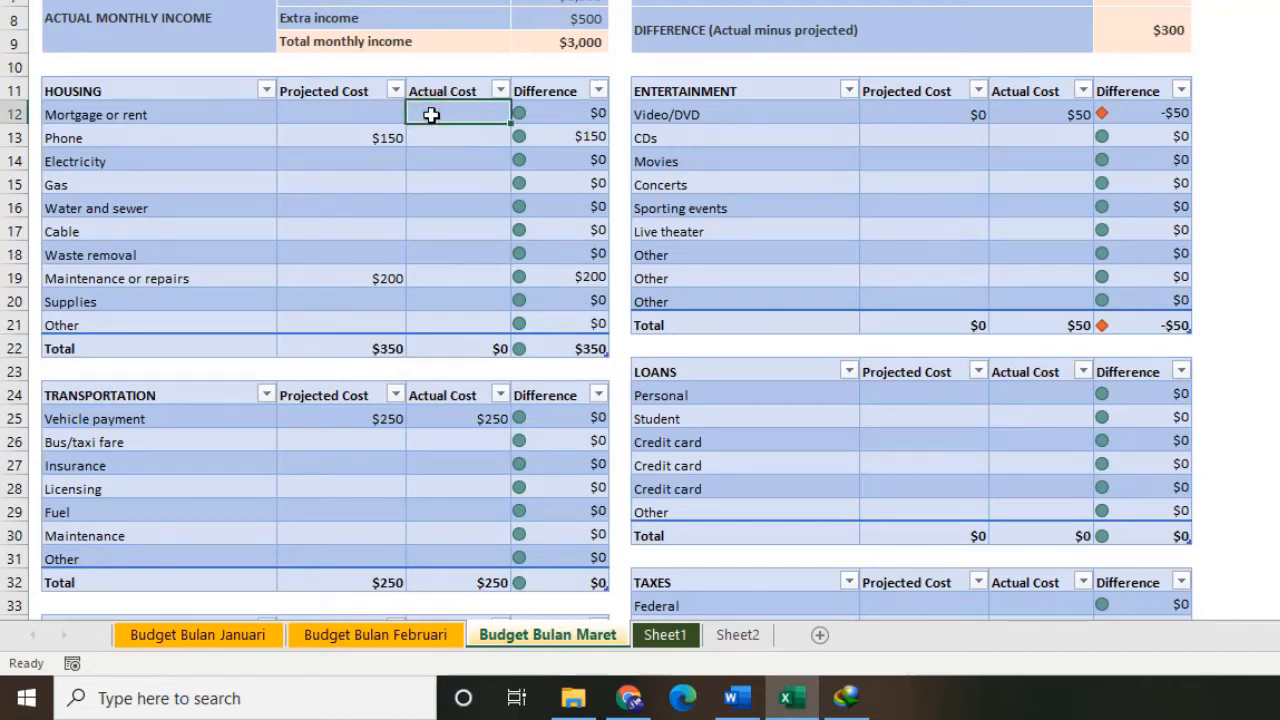
{"action": "left_click", "coordinate": [405, 634]}
{"action": "left_click", "coordinate": [226, 636]}
{"action": "left_click", "coordinate": [320, 634]}
{"action": "left_click", "coordinate": [490, 630]}
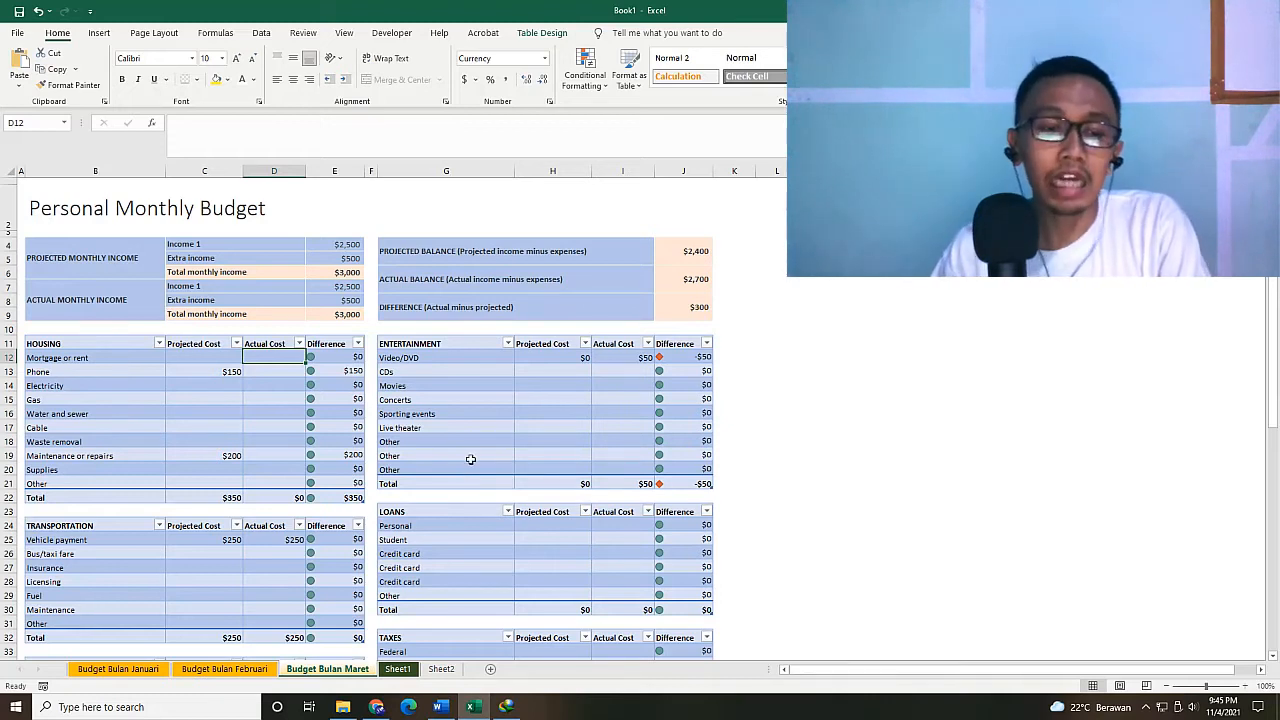
- Open the sheet protection settings for Budget Bulan Januari, enter a trial unprotect password, and clear the password field
{"action": "left_click", "coordinate": [230, 669]}
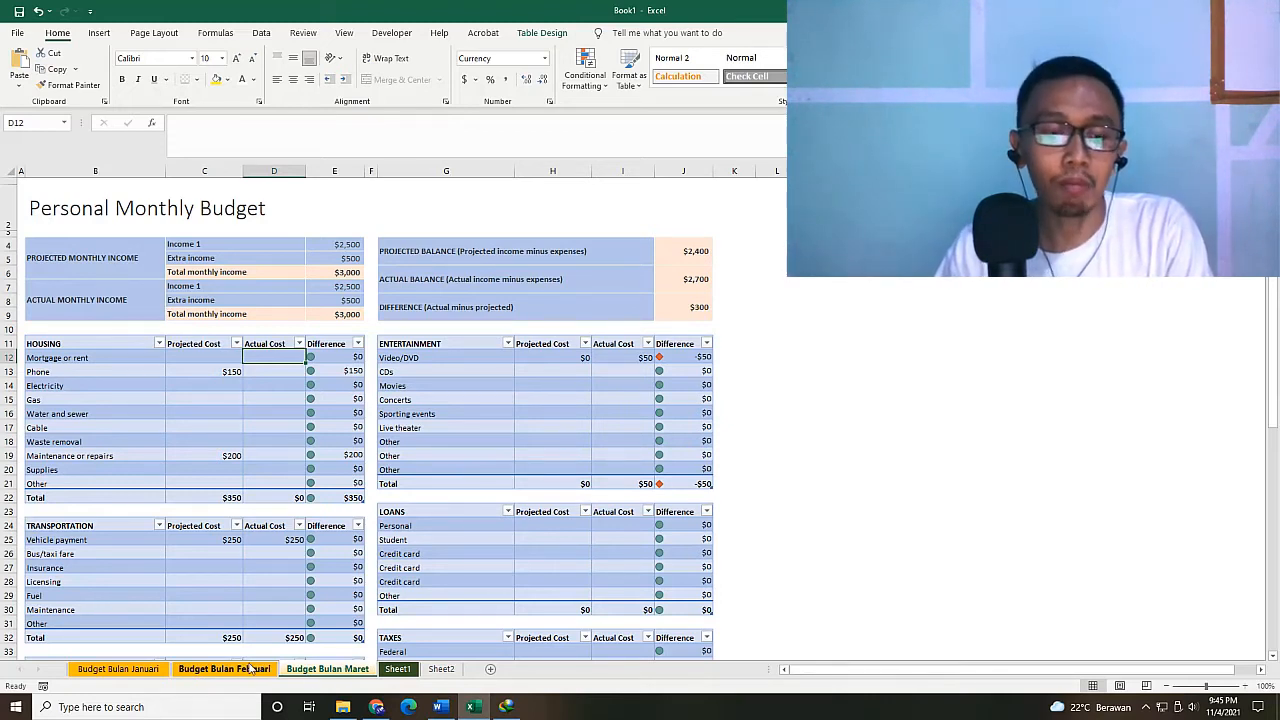
{"action": "left_click", "coordinate": [150, 670]}
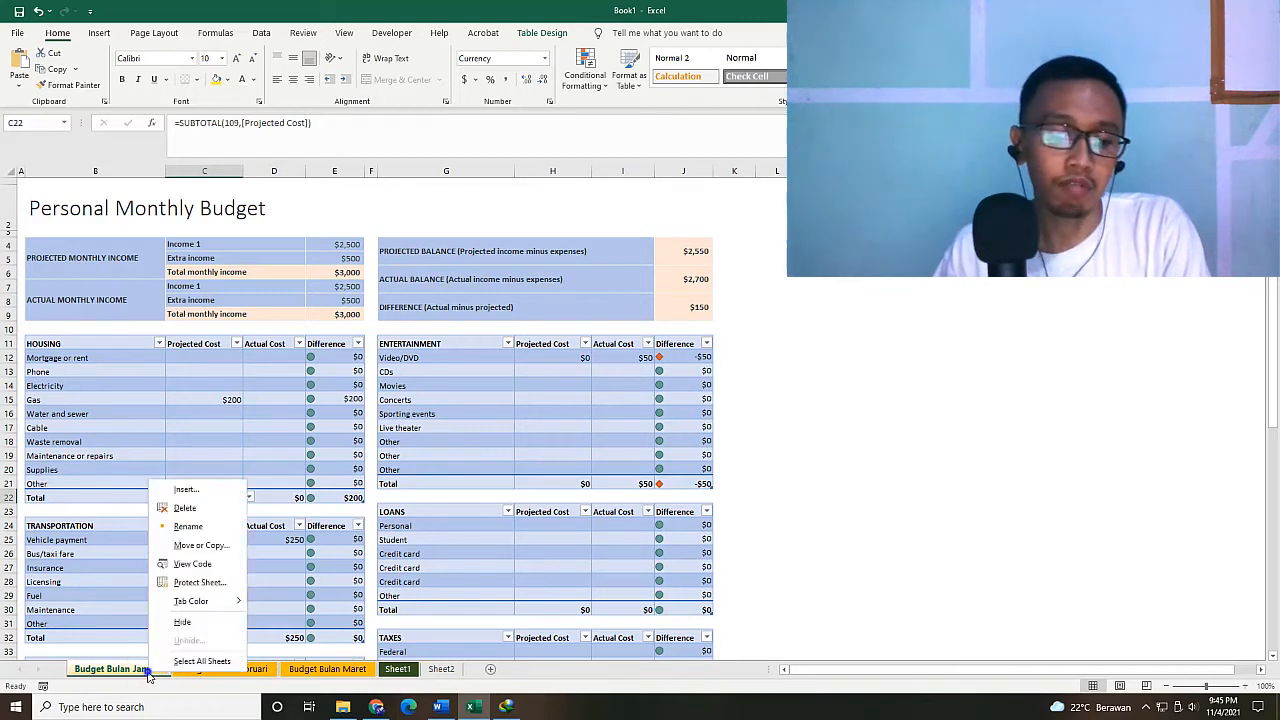
{"action": "right_click", "coordinate": [150, 673]}
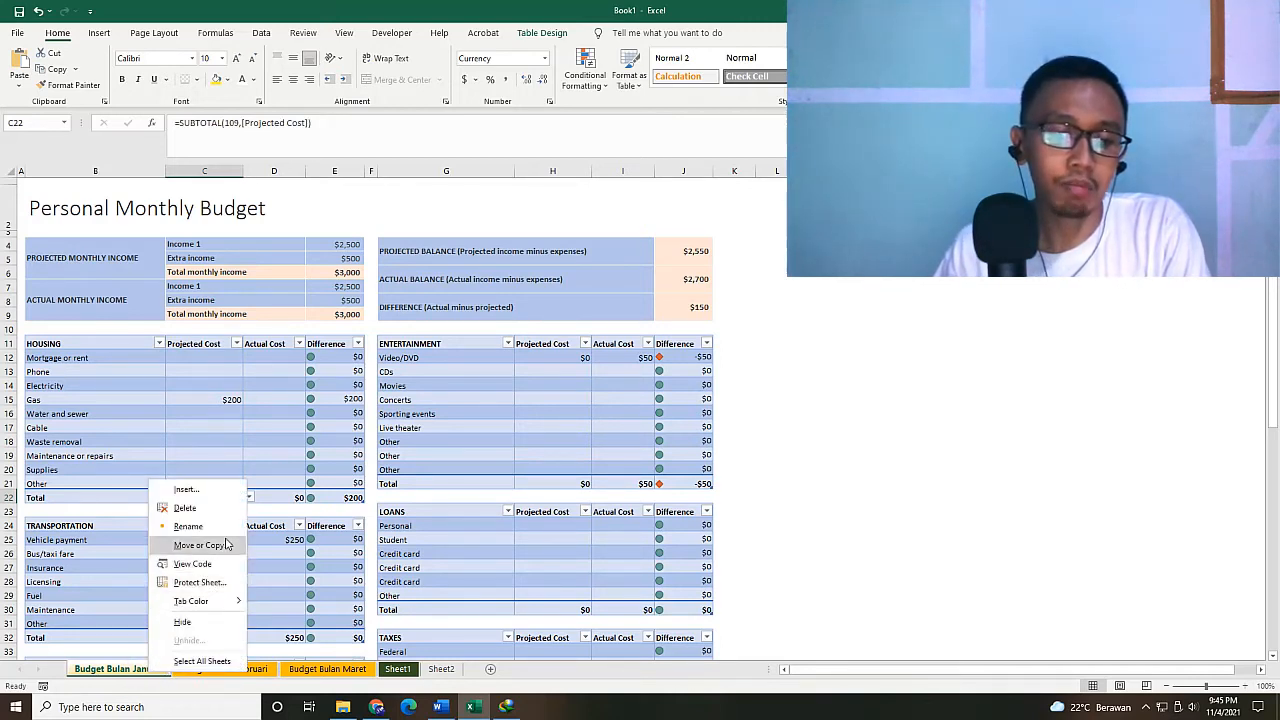
{"action": "left_click", "coordinate": [210, 582]}
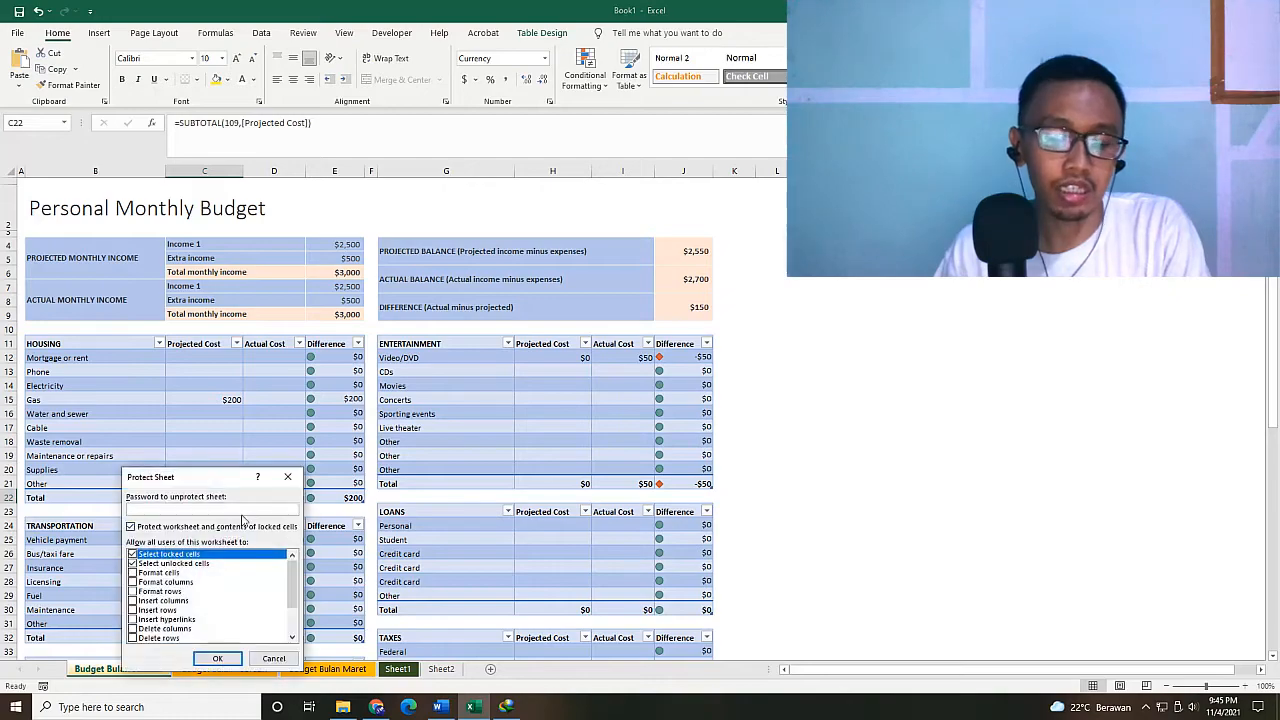
{"action": "left_click_drag", "start_coordinate": [211, 484], "coordinate": [428, 250]}
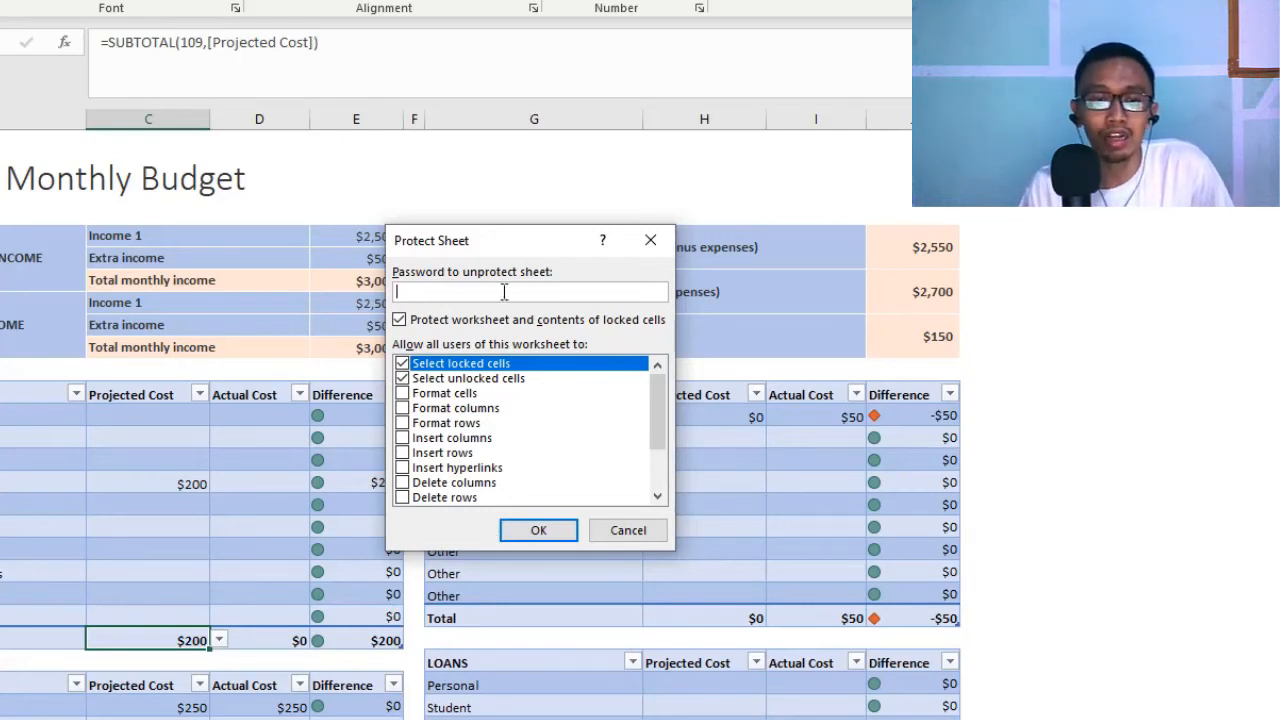
{"action": "left_click", "coordinate": [452, 294]}
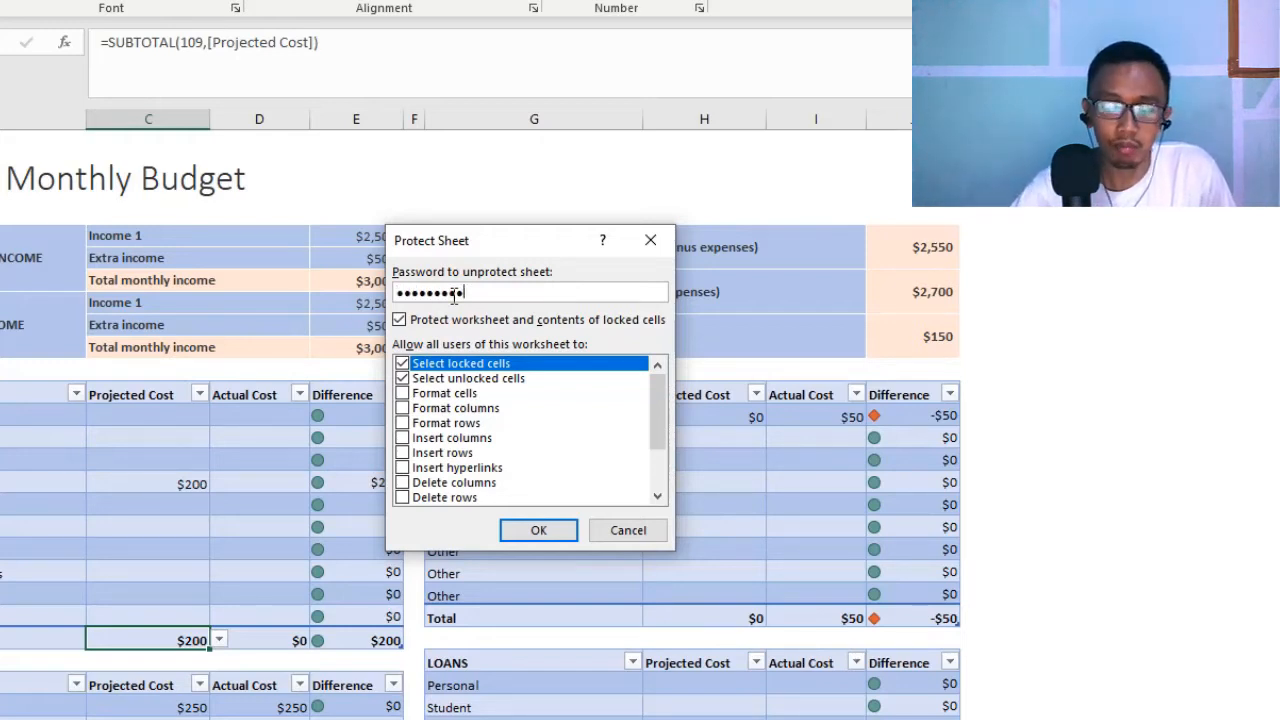
{"action": "key", "text": "BackSpace"}
{"action": "key", "text": "BackSpace"}
{"action": "key", "text": "BackSpace"}
{"action": "key", "text": "BackSpace"}
{"action": "key", "text": "BackSpace"}
{"action": "key", "text": "BackSpace"}
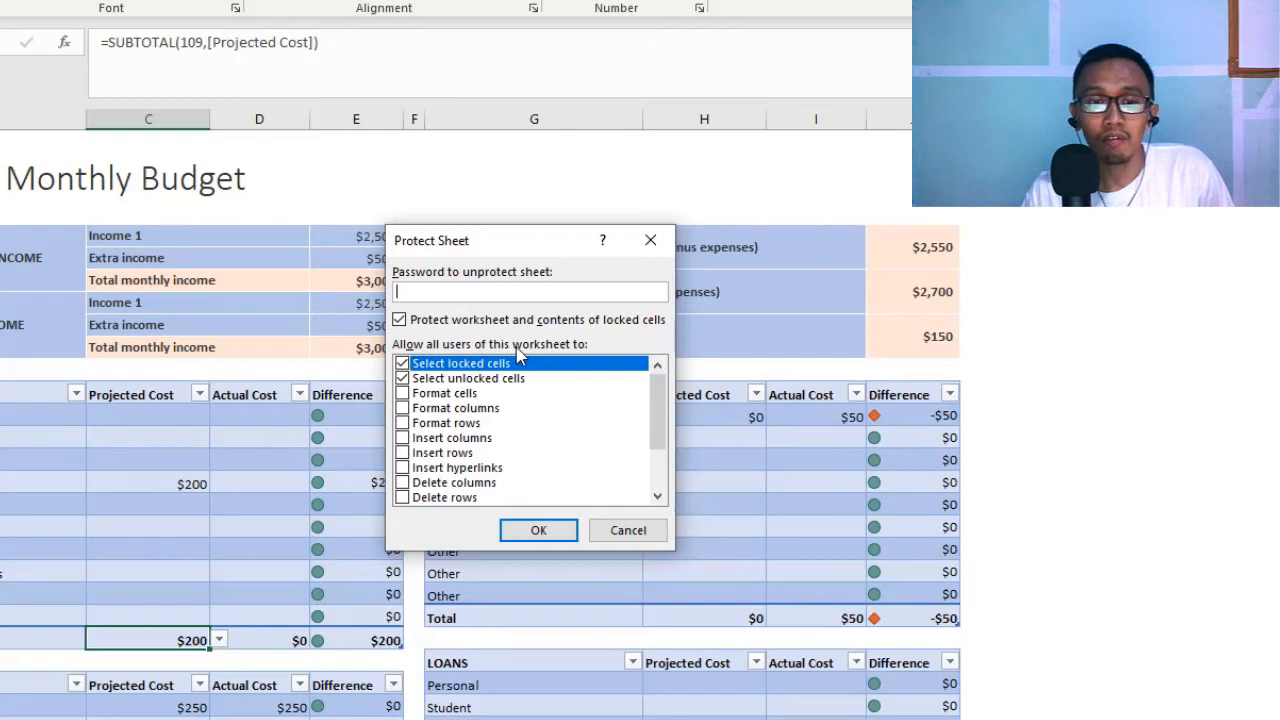
- Review the user permissions offered in the Protect Sheet settings, and leave them without protecting the sheet
{"action": "scroll", "coordinate": [498, 392], "scroll_direction": "down", "scroll_amount": 1}
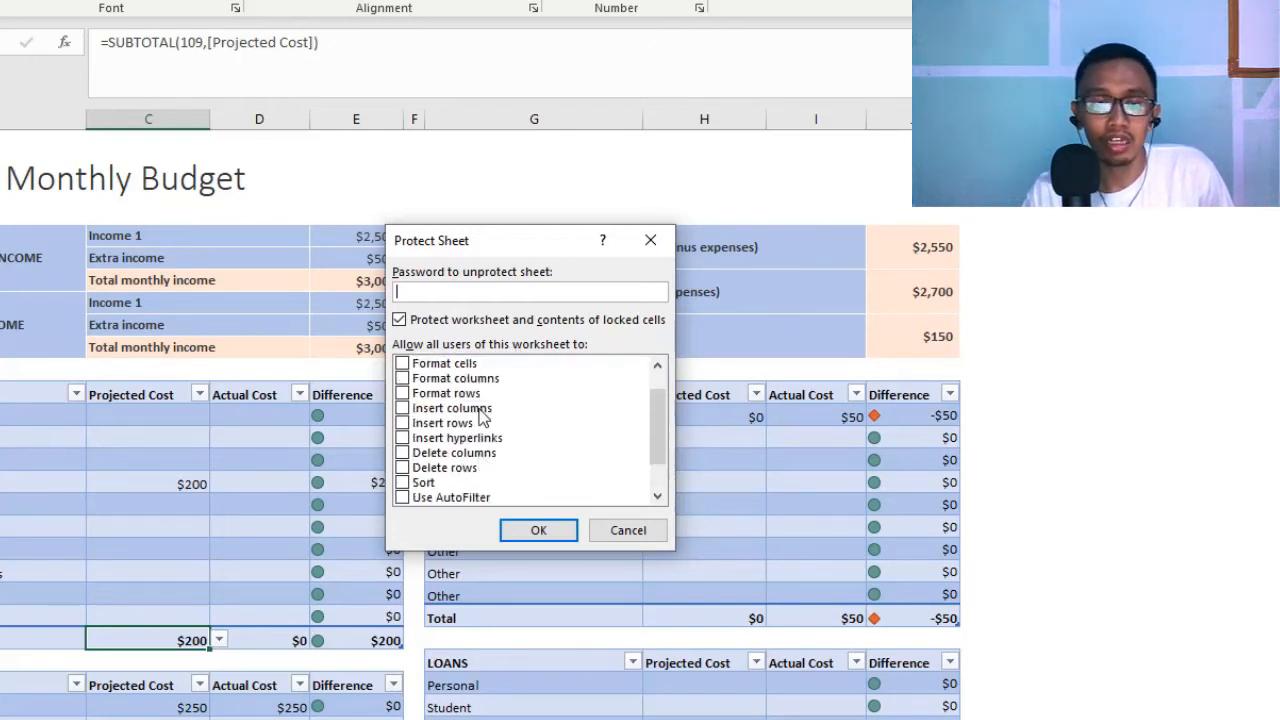
{"action": "scroll", "coordinate": [487, 406], "scroll_direction": "up", "scroll_amount": 1}
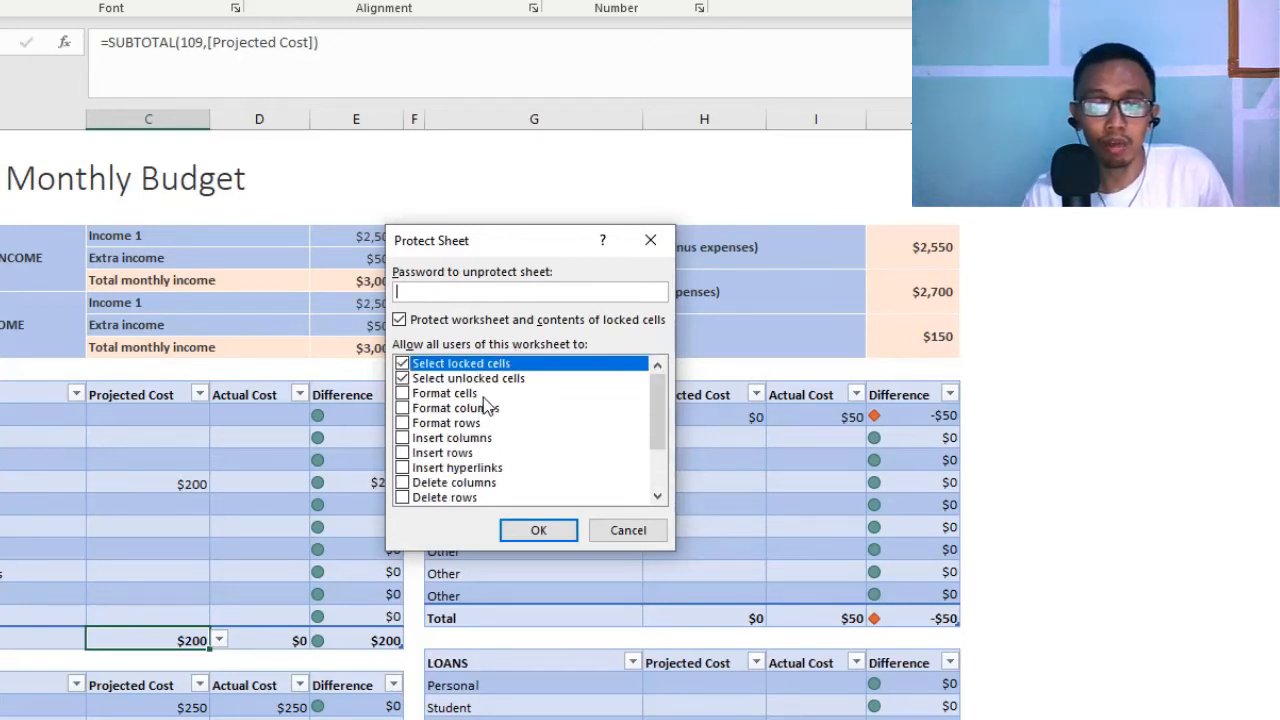
{"action": "left_click", "coordinate": [500, 380]}
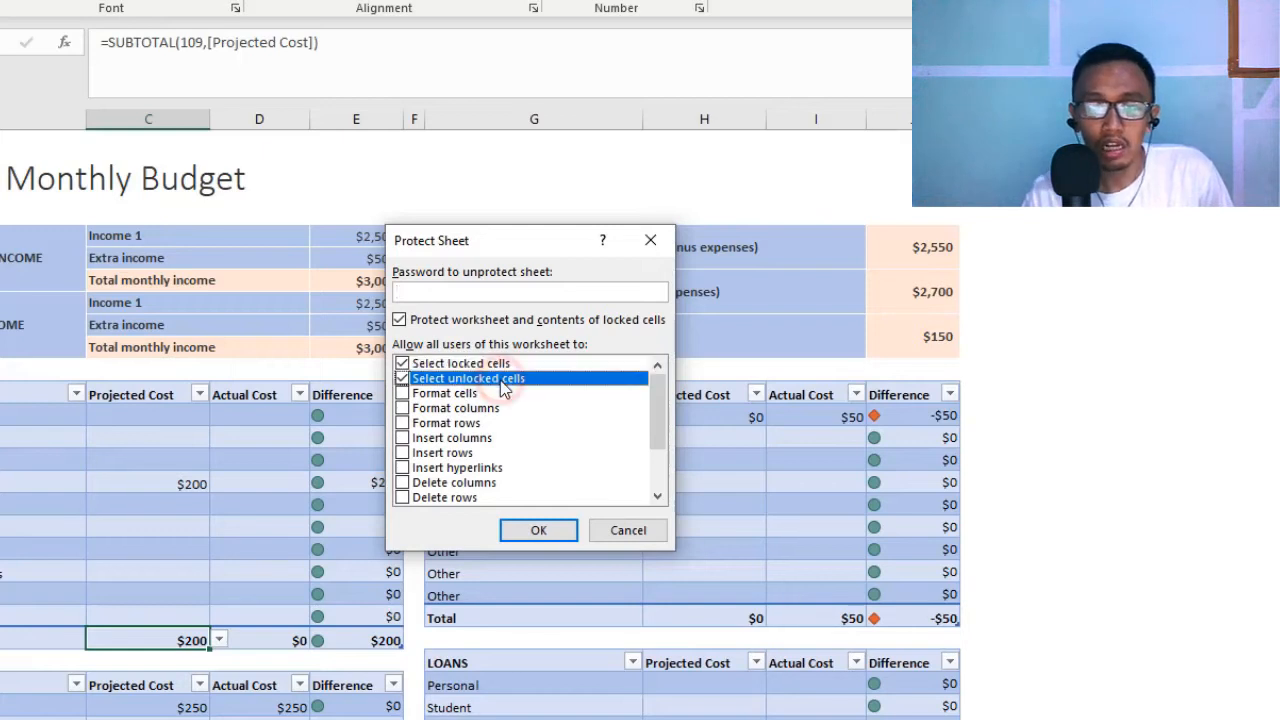
{"action": "scroll", "coordinate": [492, 410], "scroll_direction": "down", "scroll_amount": 2}
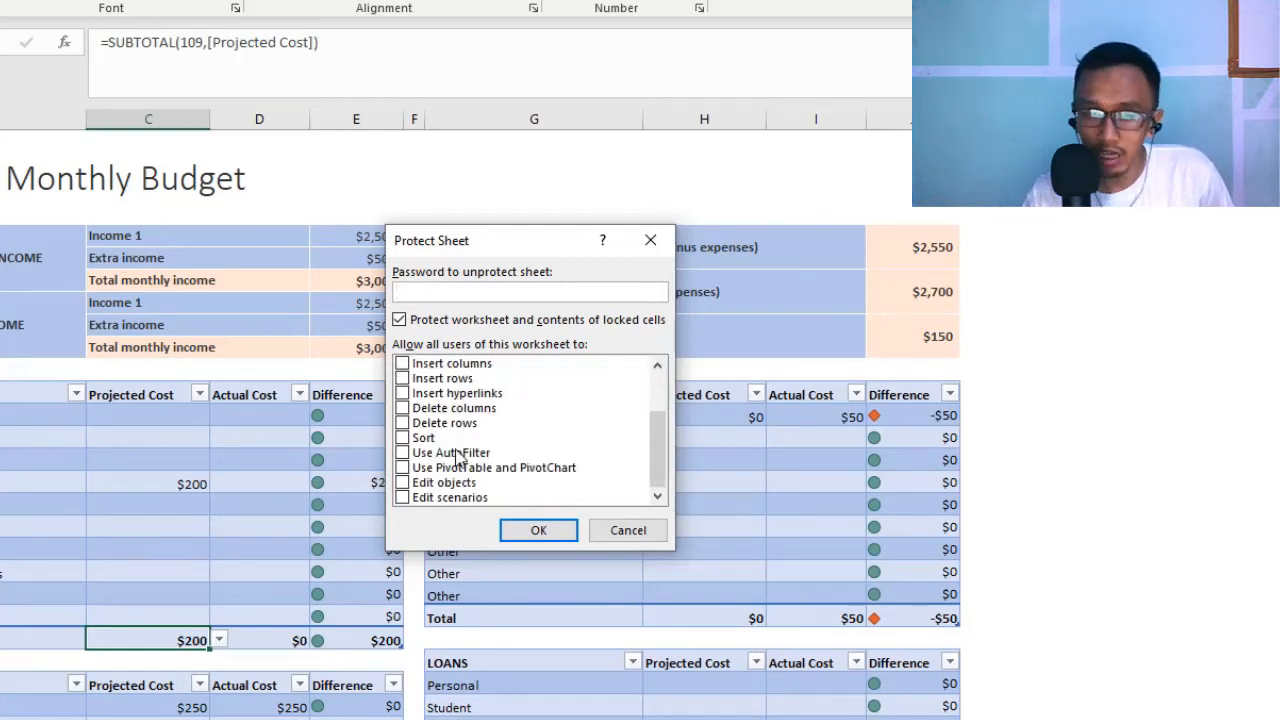
{"action": "scroll", "coordinate": [458, 457], "scroll_direction": "up", "scroll_amount": 1}
{"action": "scroll", "coordinate": [457, 454], "scroll_direction": "down", "scroll_amount": 1}
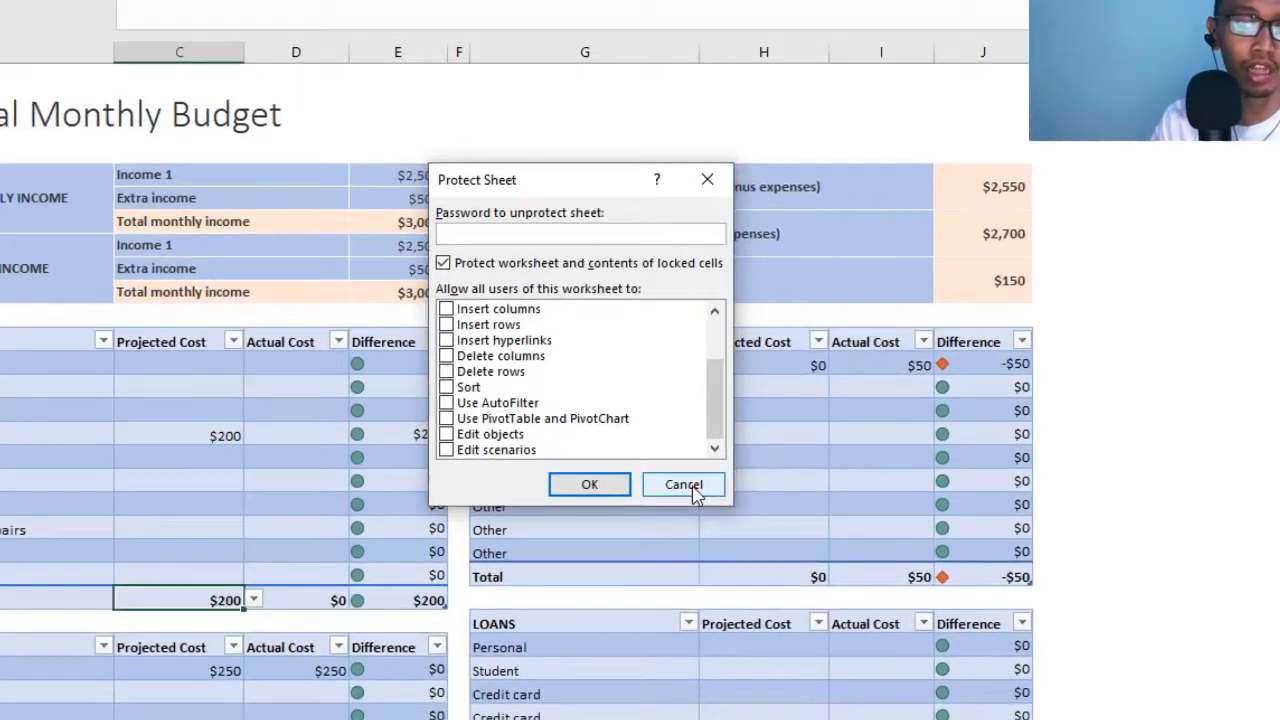
{"action": "left_click", "coordinate": [628, 530]}
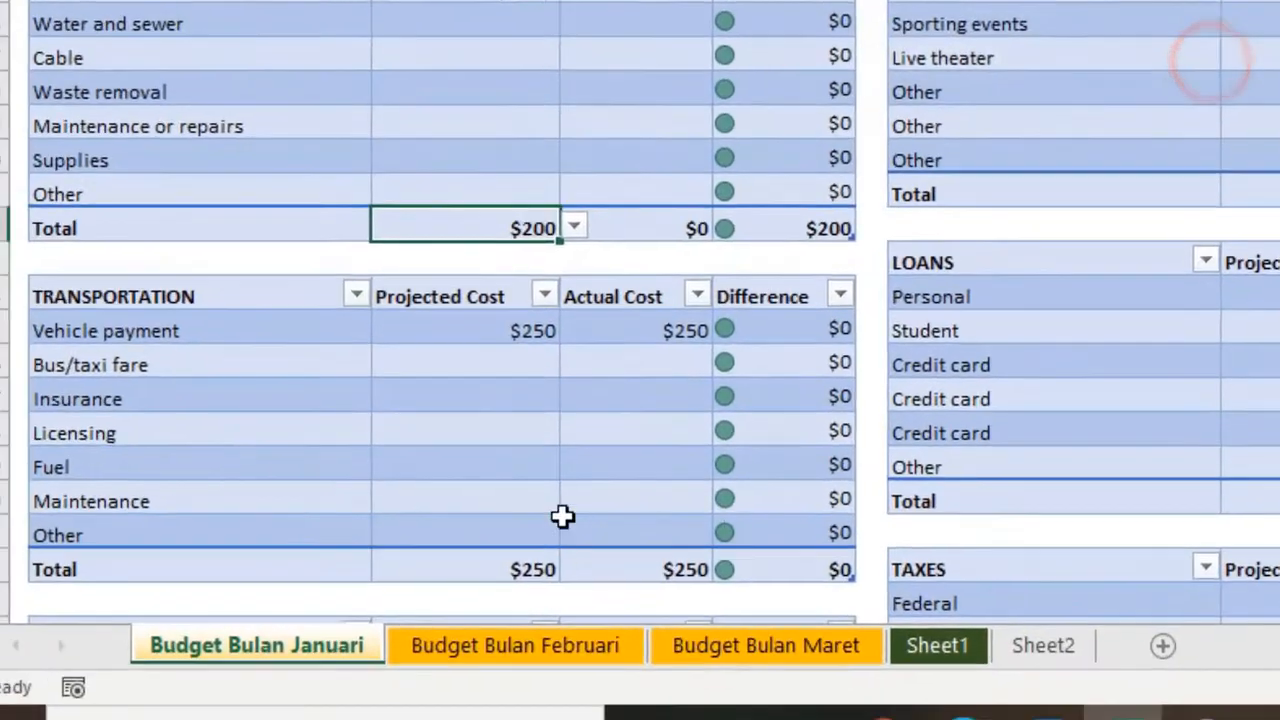
- Hide the Budget Bulan Januari sheet and check the Budget Bulan Februari and Budget Bulan Maret sheets
{"action": "right_click", "coordinate": [324, 649]}
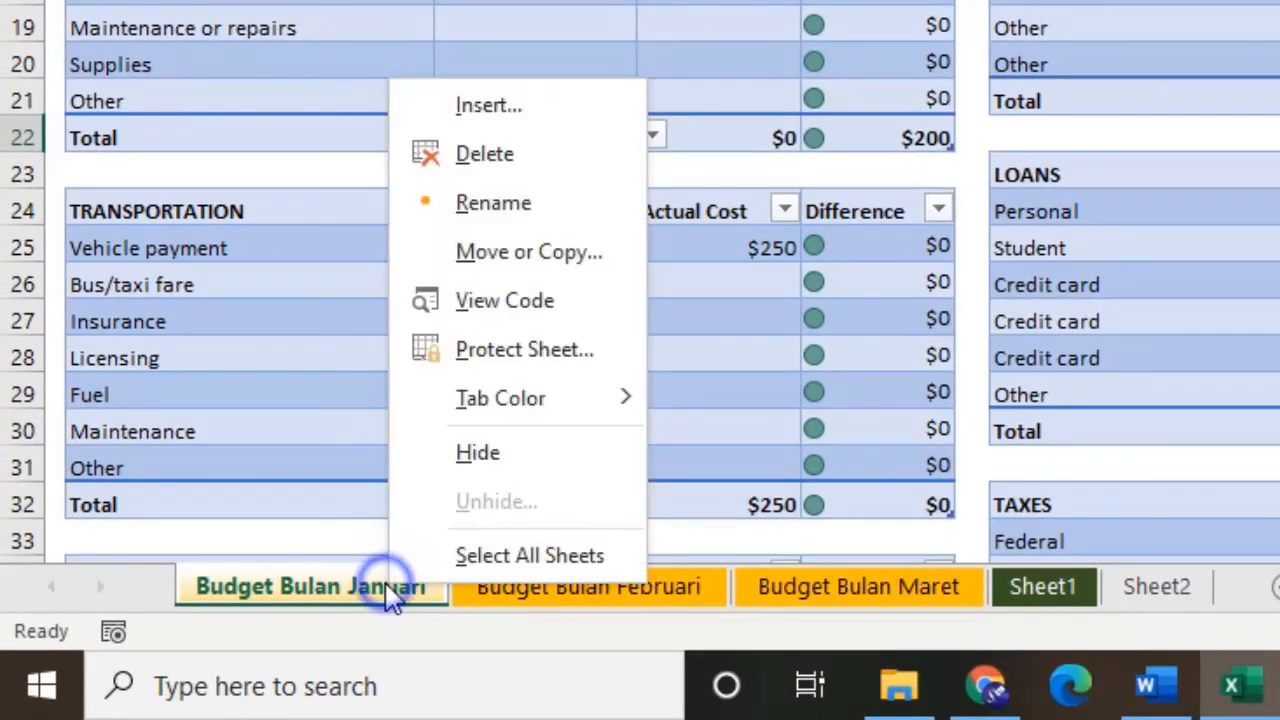
{"action": "left_click", "coordinate": [513, 463]}
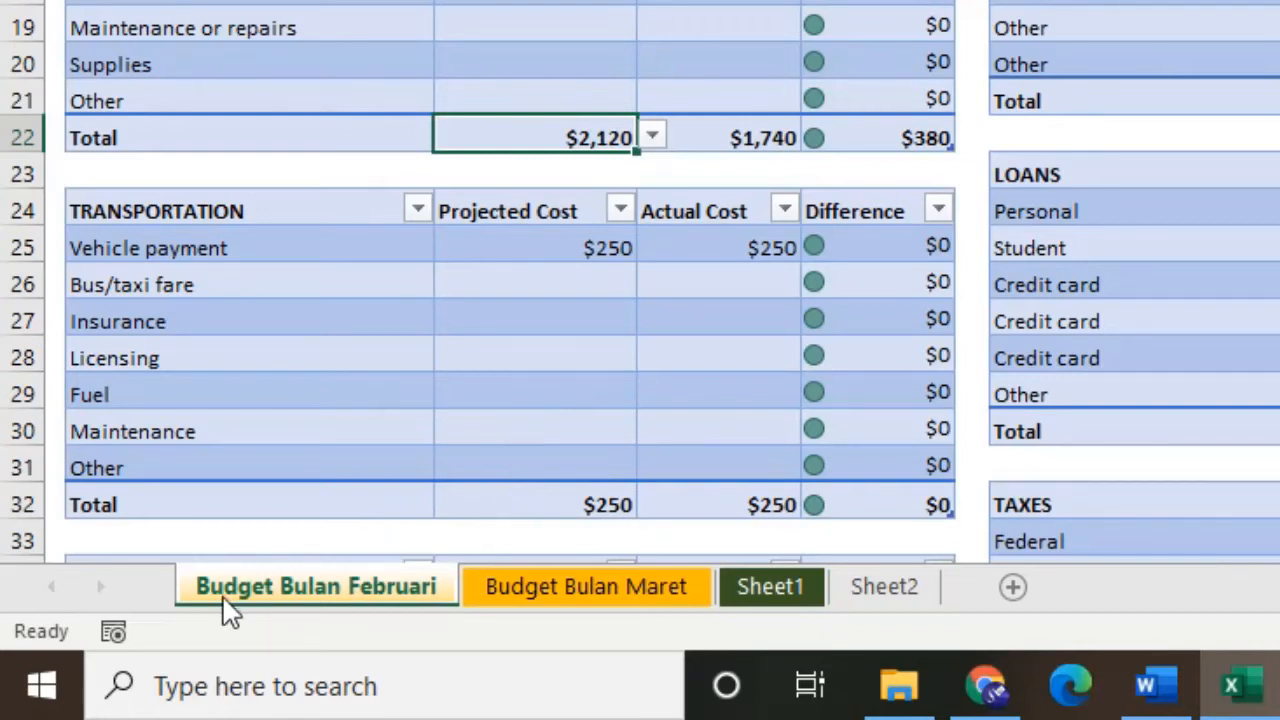
{"action": "left_click", "coordinate": [586, 592]}
{"action": "left_click", "coordinate": [360, 608]}
{"action": "left_click", "coordinate": [566, 610]}
{"action": "left_click", "coordinate": [416, 600]}
- Unhide the Budget Bulan Januari sheet
{"action": "right_click", "coordinate": [396, 606]}
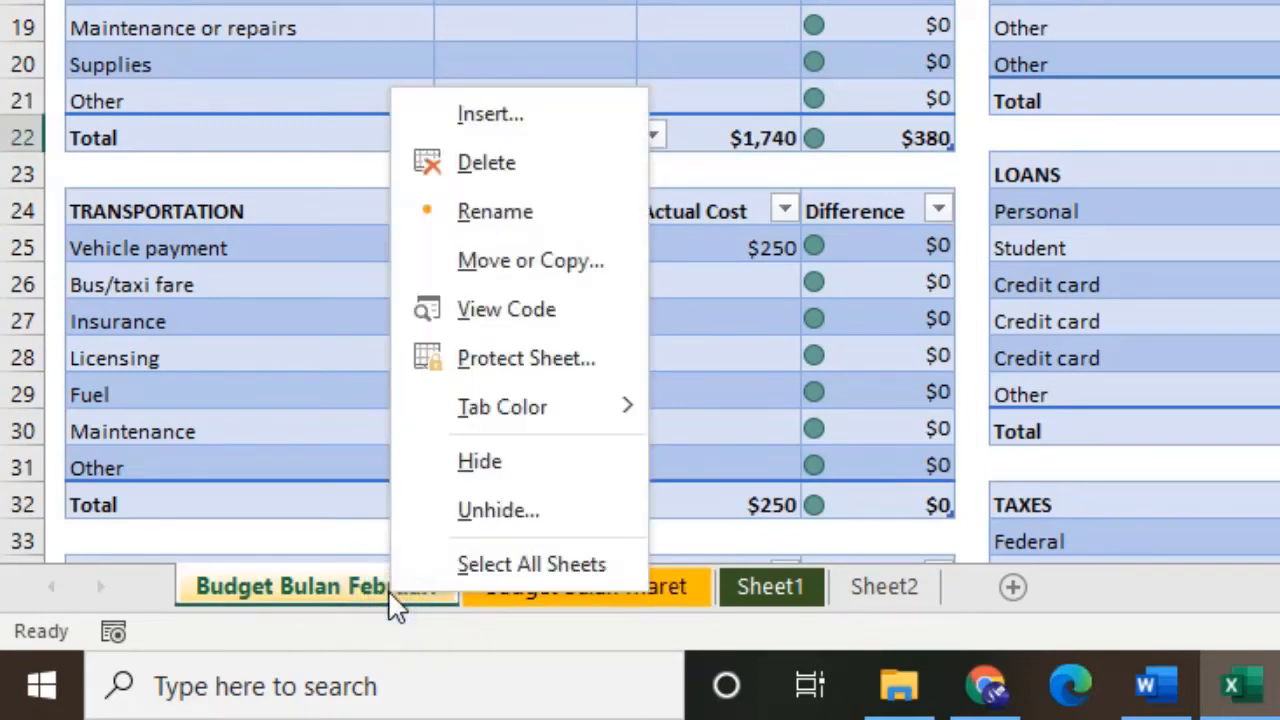
{"action": "left_click", "coordinate": [487, 515]}
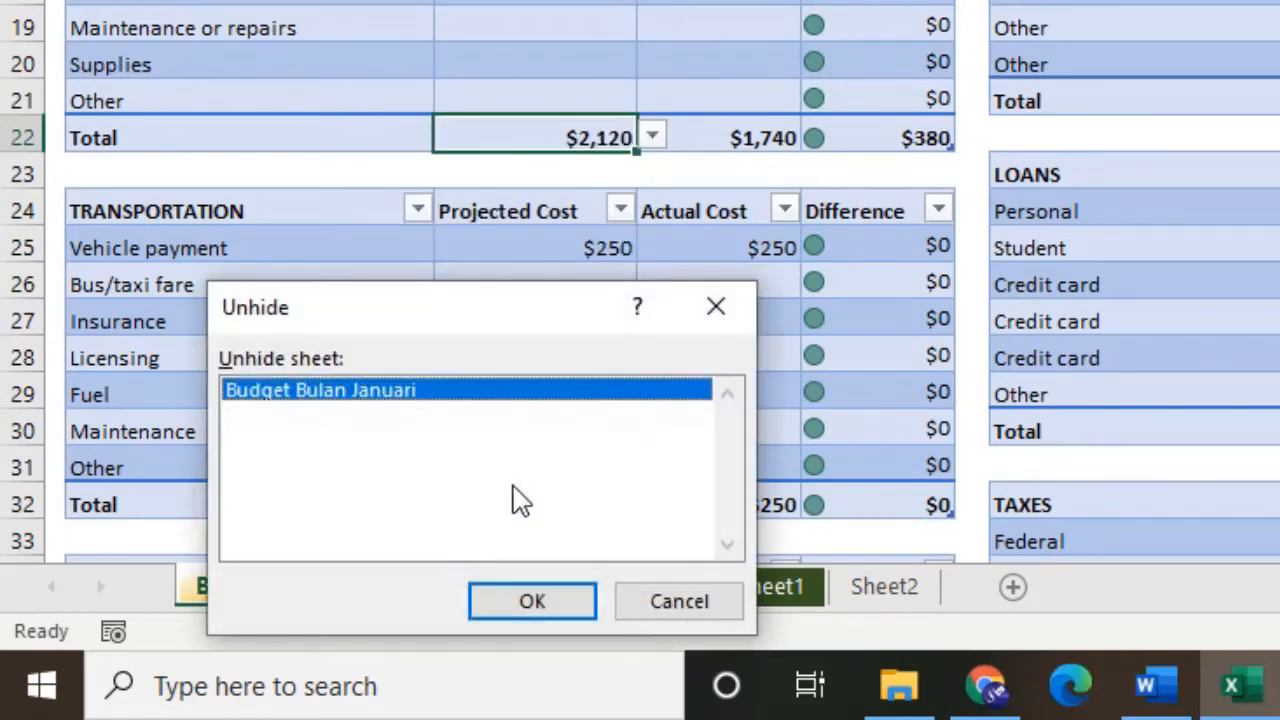
{"action": "left_click", "coordinate": [428, 400]}
{"action": "left_click", "coordinate": [516, 596]}
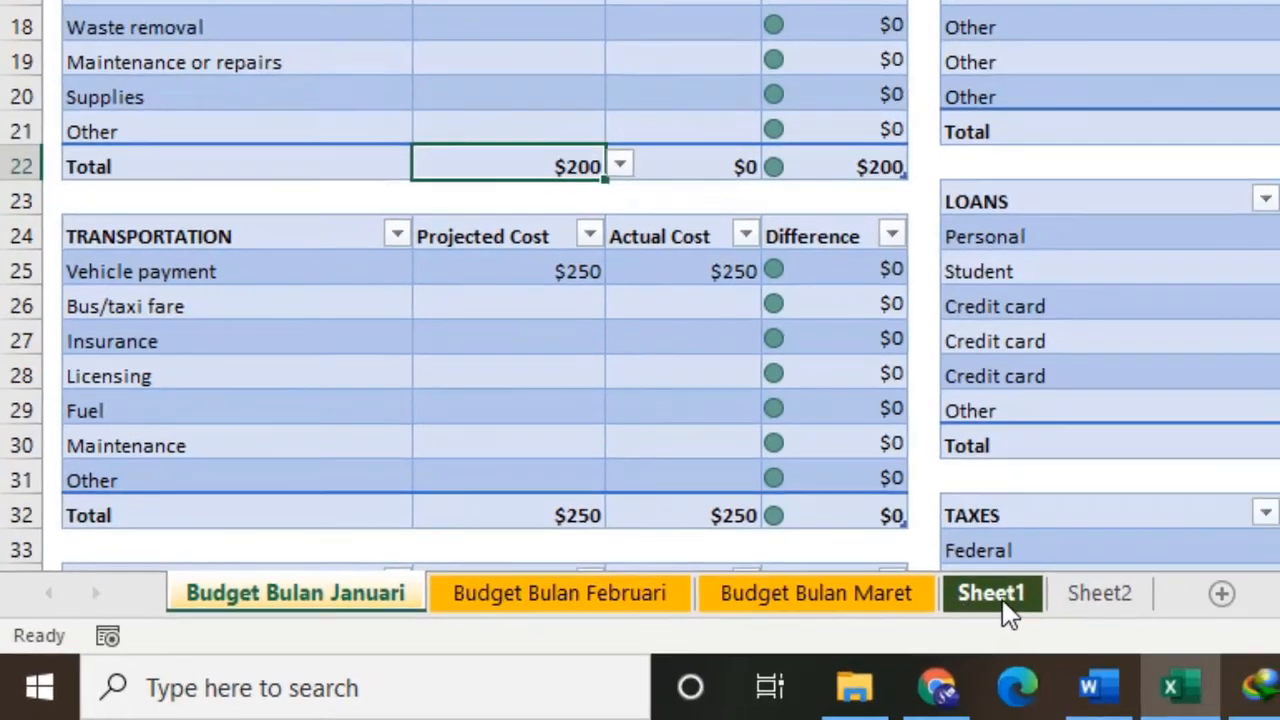
- Look through the contents of Sheet1, Sheet2 and Budget Bulan Januari by switching between the sheets
{"action": "left_click", "coordinate": [1042, 587]}
{"action": "left_click", "coordinate": [1156, 587]}
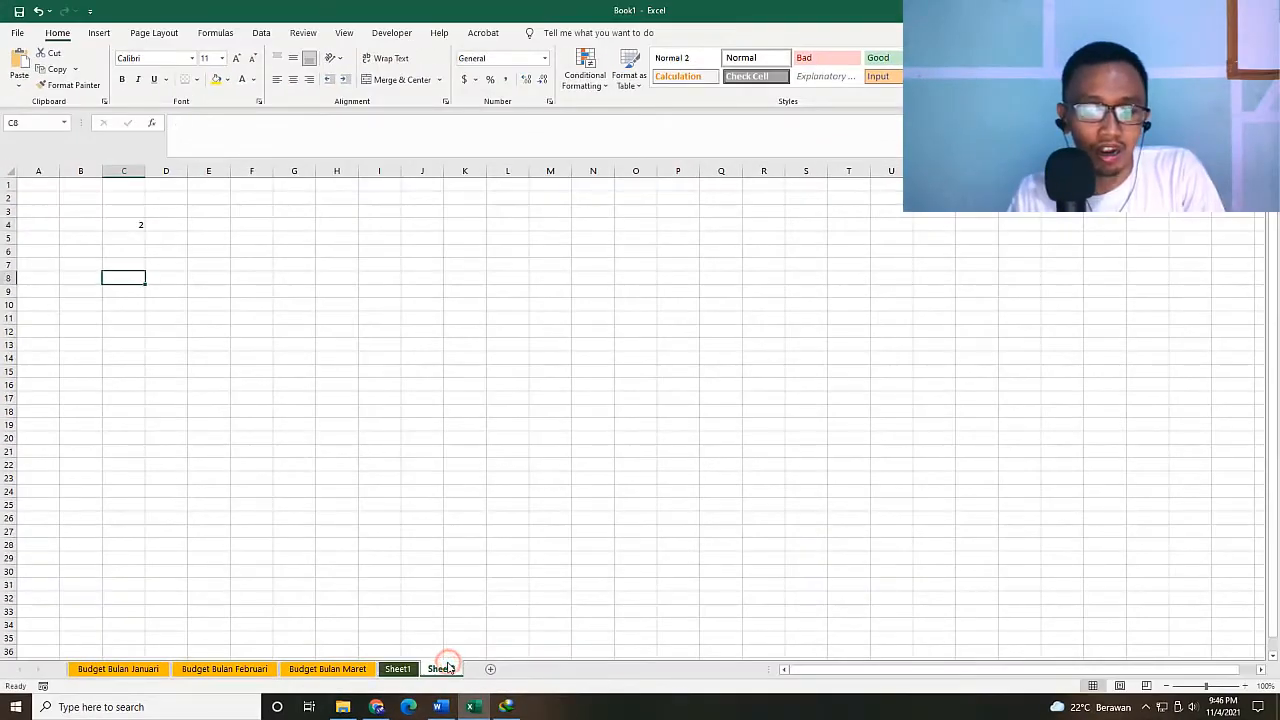
{"action": "left_click", "coordinate": [398, 670]}
{"action": "left_click", "coordinate": [432, 670]}
{"action": "left_click", "coordinate": [390, 672]}
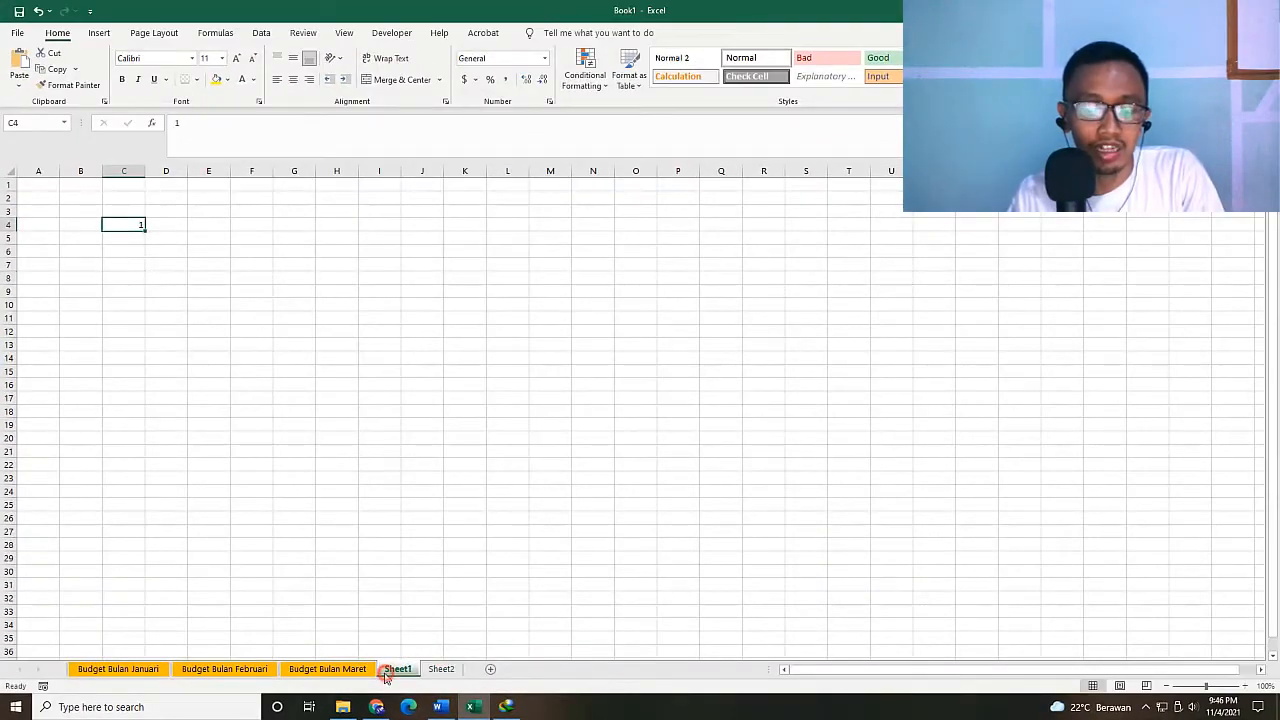
{"action": "left_click", "coordinate": [150, 671]}
{"action": "left_click", "coordinate": [398, 672]}
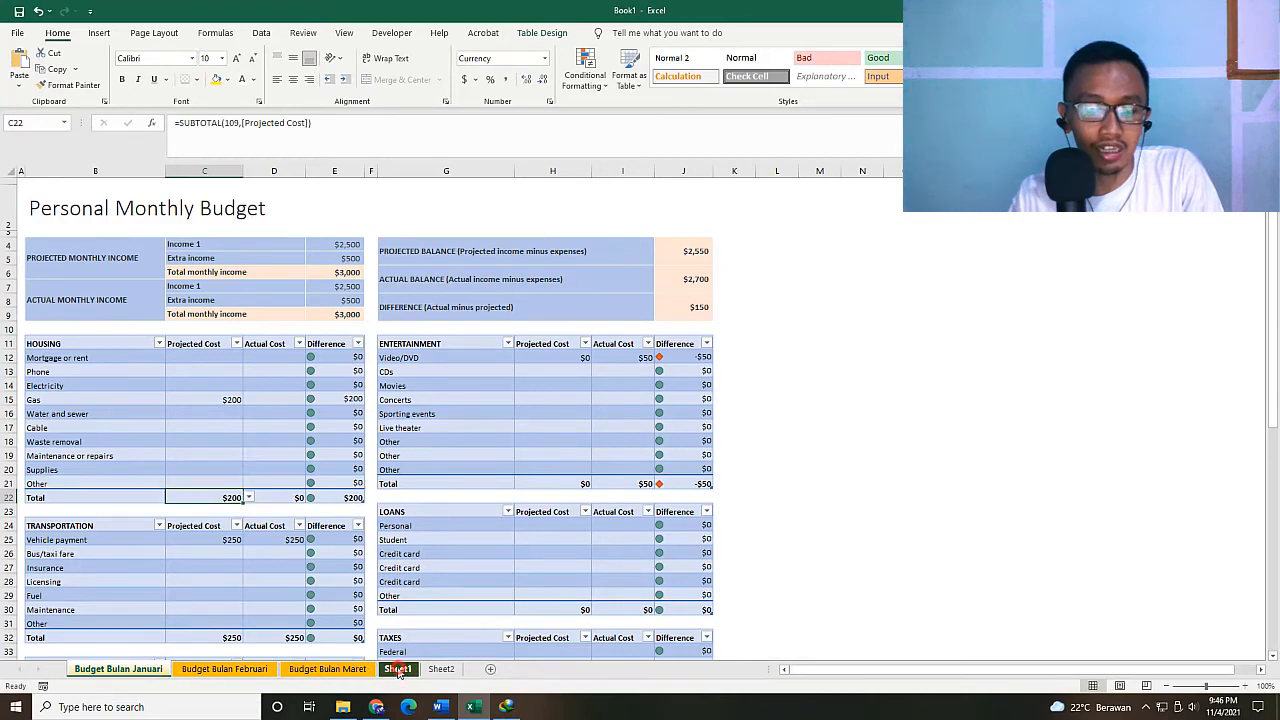
{"action": "left_click", "coordinate": [437, 669]}
{"action": "left_click", "coordinate": [403, 669]}
{"action": "left_click", "coordinate": [141, 669]}
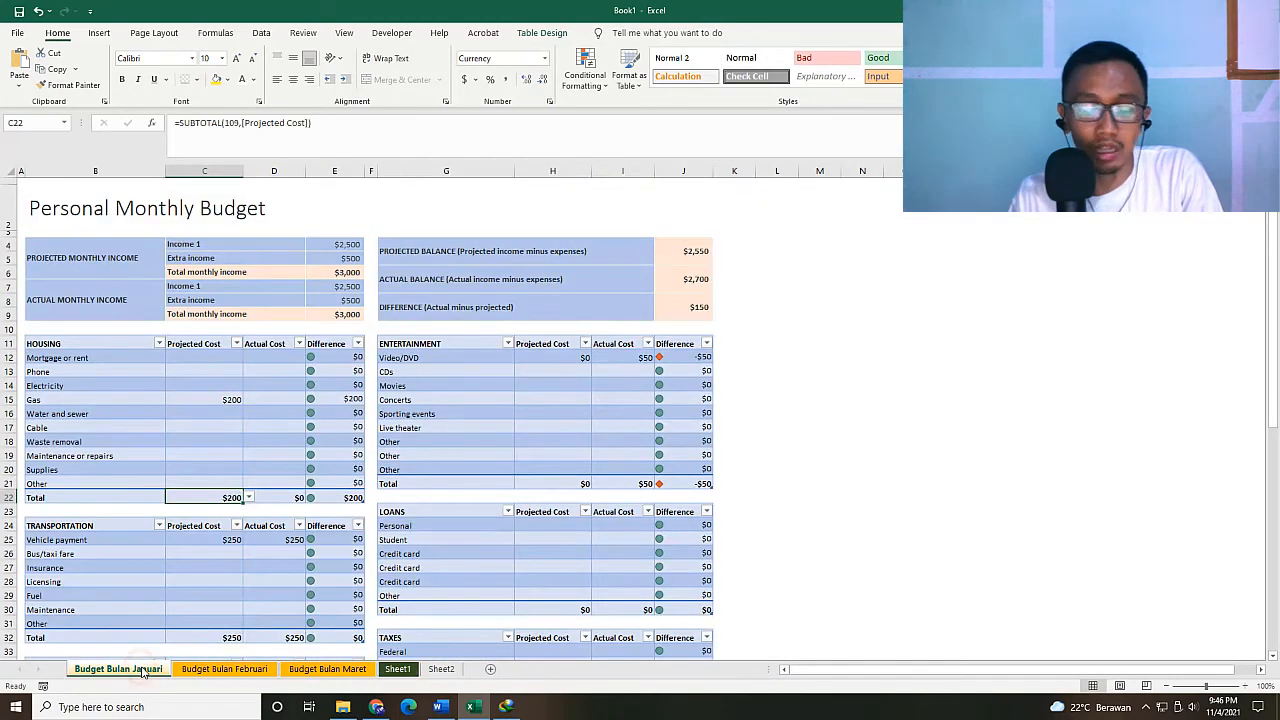
- Set the tab color of the Budget Bulan Februari sheet to the blue theme color
{"action": "left_click", "coordinate": [180, 669]}
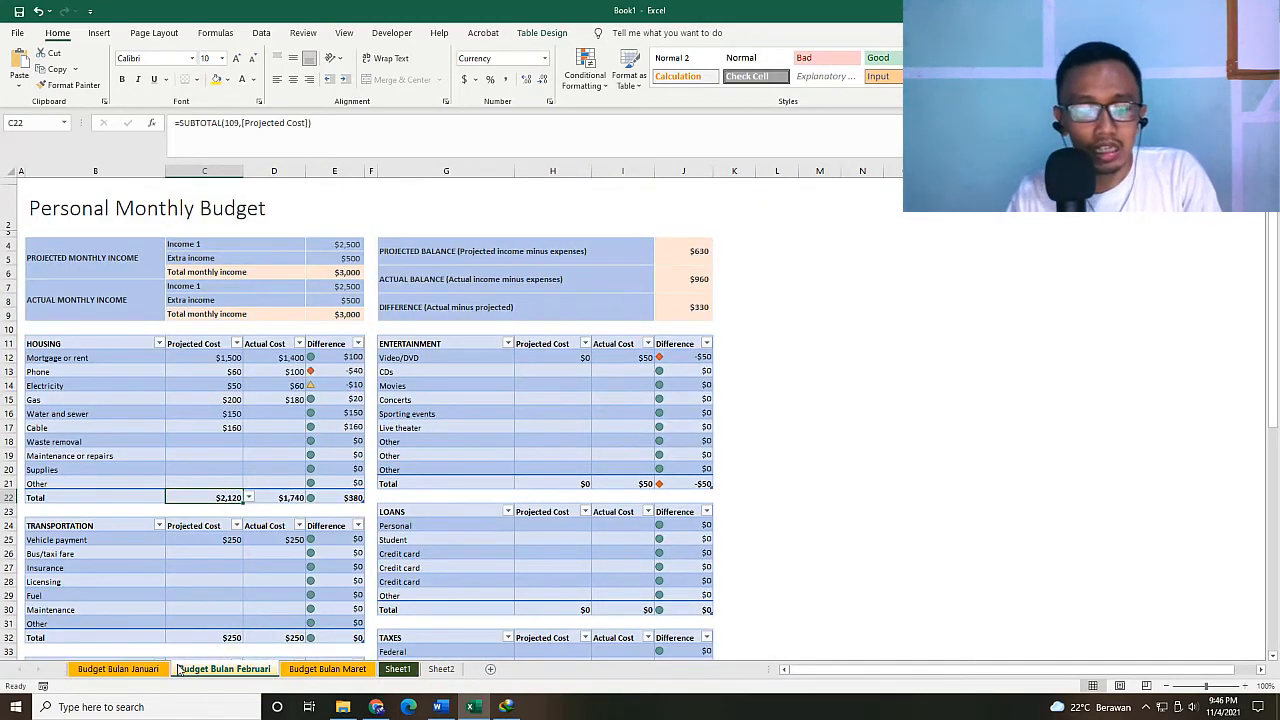
{"action": "right_click", "coordinate": [236, 671]}
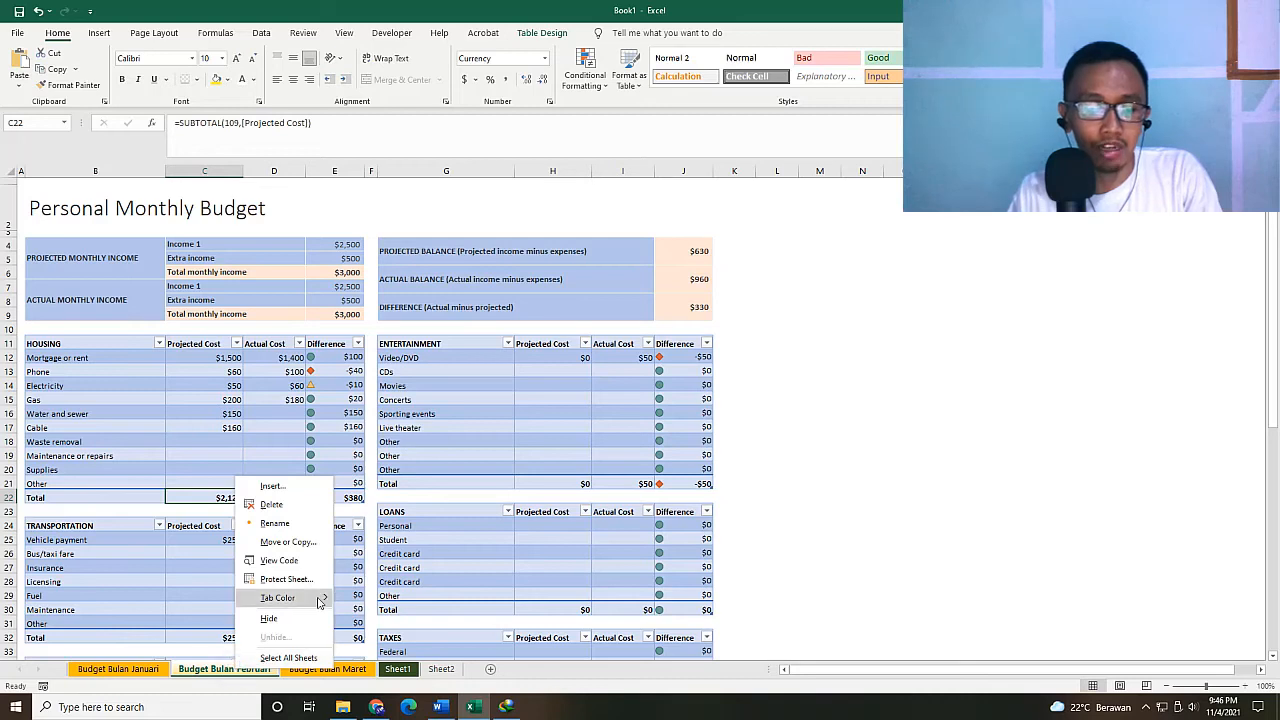
{"action": "mouse_move", "coordinate": [320, 600]}
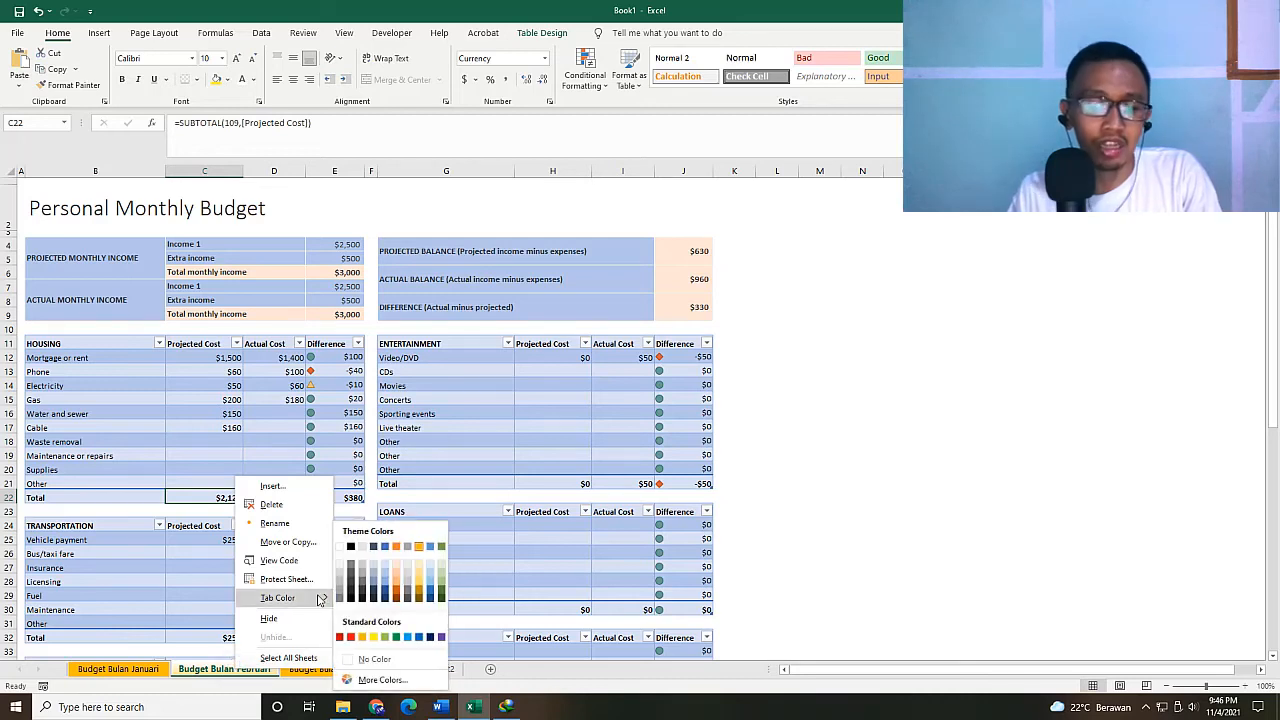
{"action": "left_click", "coordinate": [383, 547]}
- Set the tab color of the Budget Bulan Maret sheet to the green theme color, and check the sheet tab colors
{"action": "left_click", "coordinate": [314, 670]}
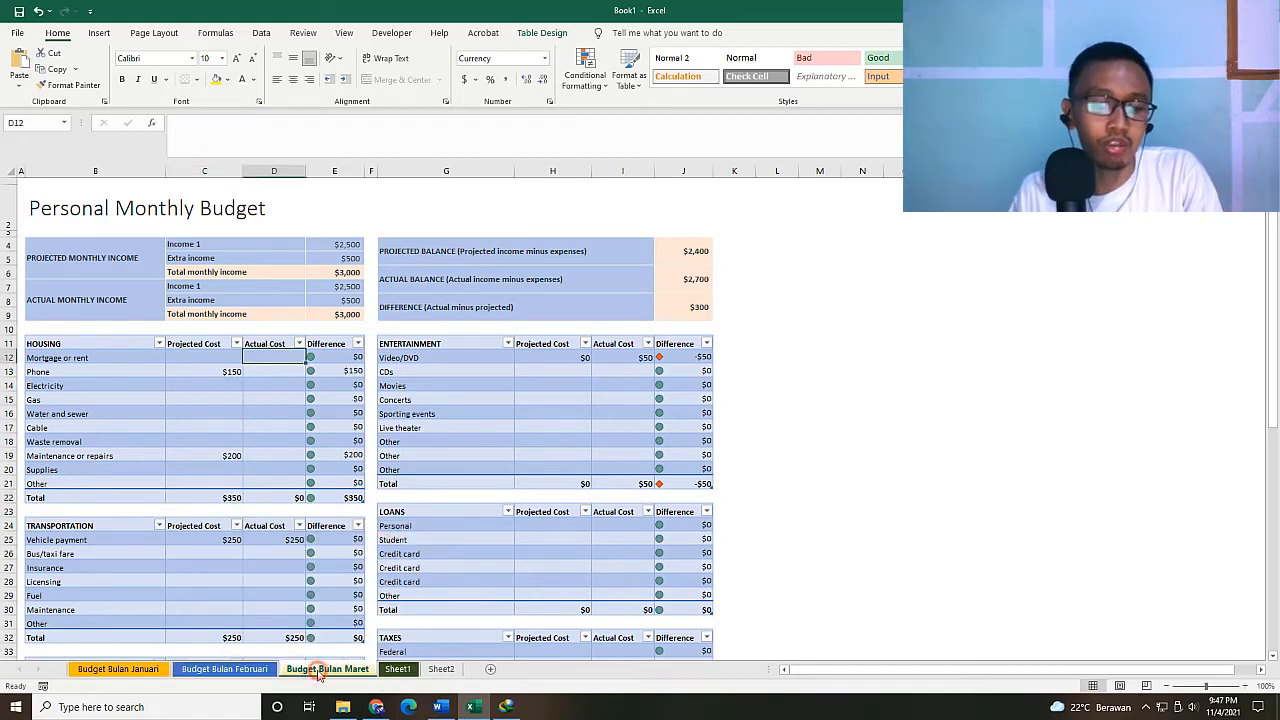
{"action": "right_click", "coordinate": [317, 672]}
{"action": "mouse_move", "coordinate": [400, 600]}
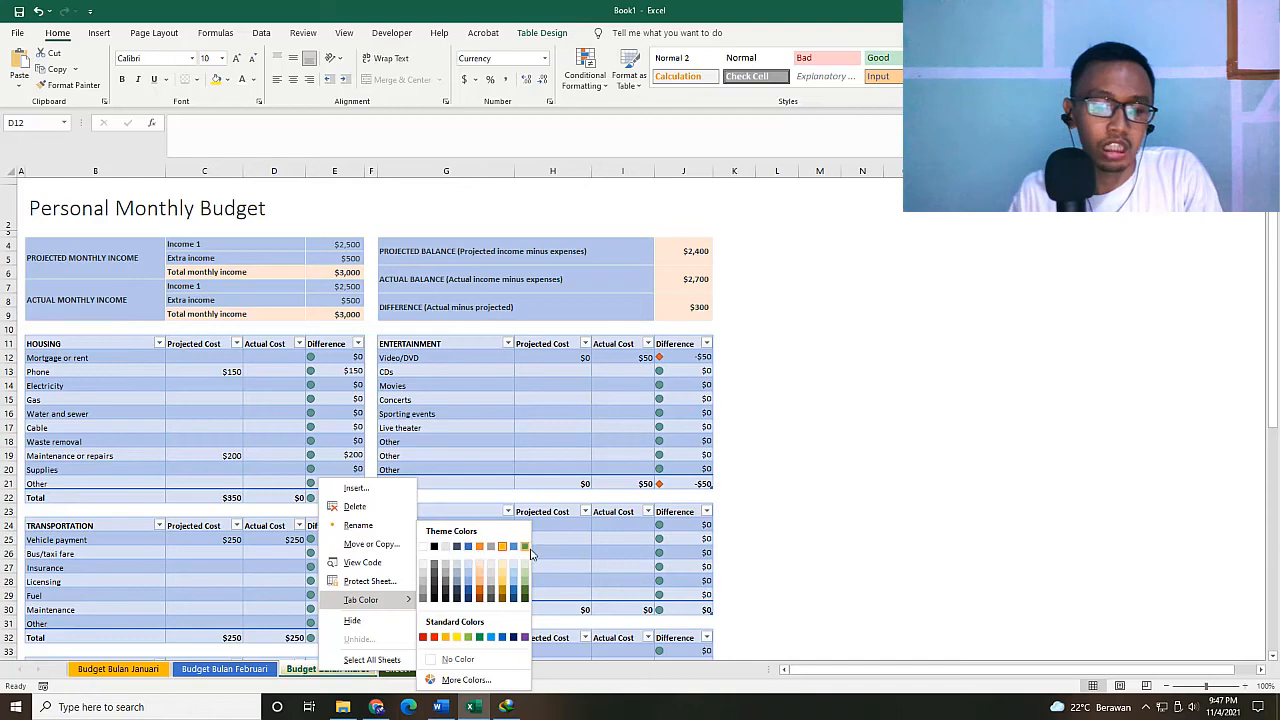
{"action": "left_click", "coordinate": [529, 551]}
{"action": "left_click", "coordinate": [250, 669]}
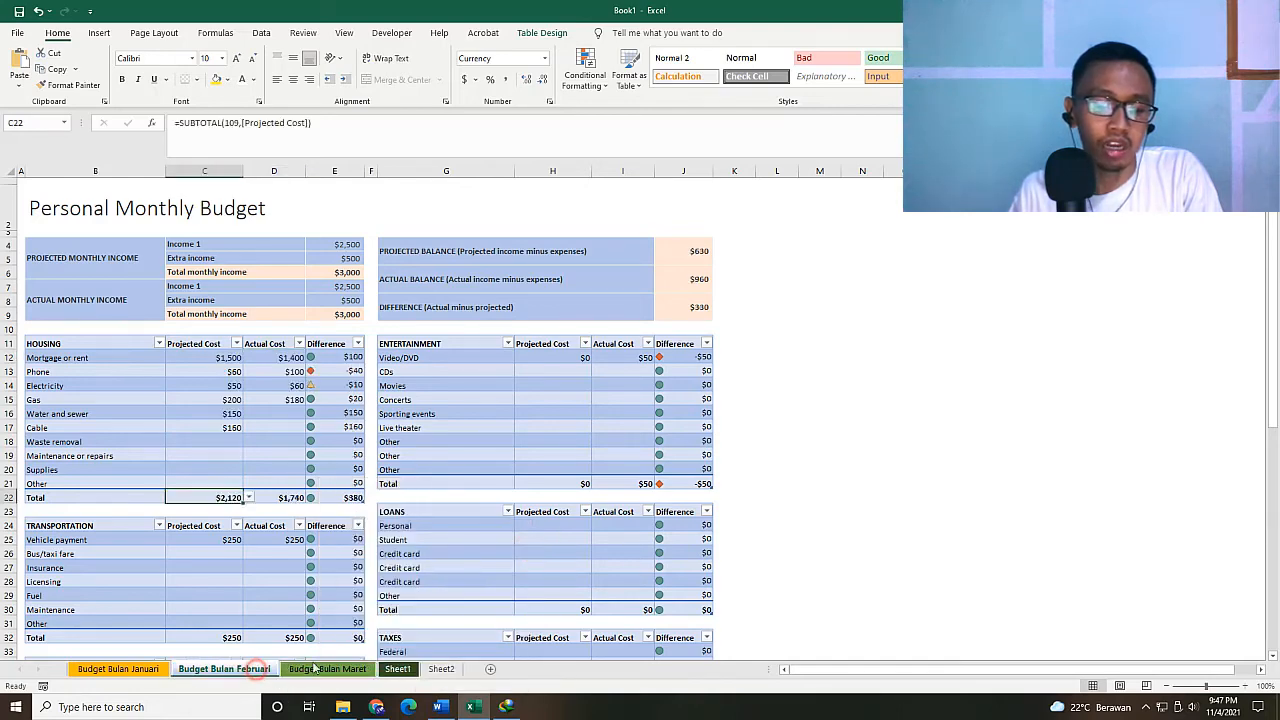
{"action": "left_click", "coordinate": [397, 669]}
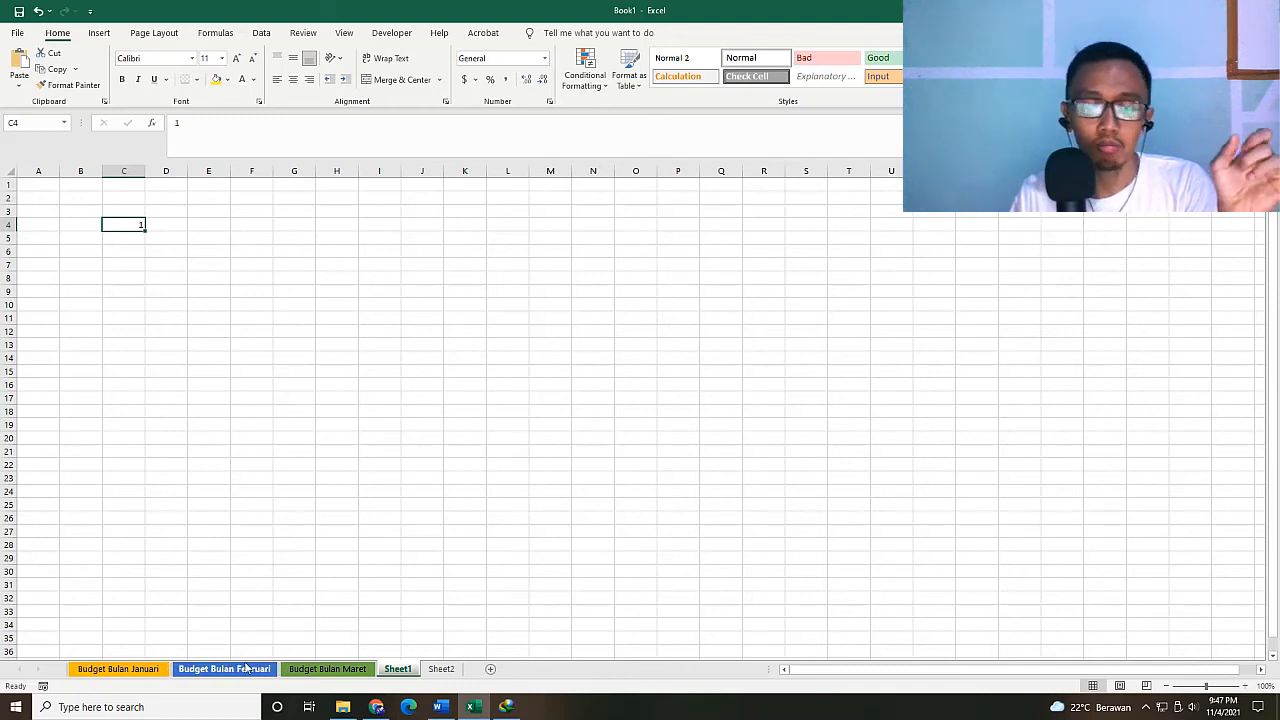
- Select all sheets in the workbook as a group from the Budget Bulan Maret sheet, and ungroup them by activating Sheet1
{"action": "left_click", "coordinate": [321, 669]}
{"action": "left_click", "coordinate": [271, 669]}
{"action": "right_click", "coordinate": [300, 670]}
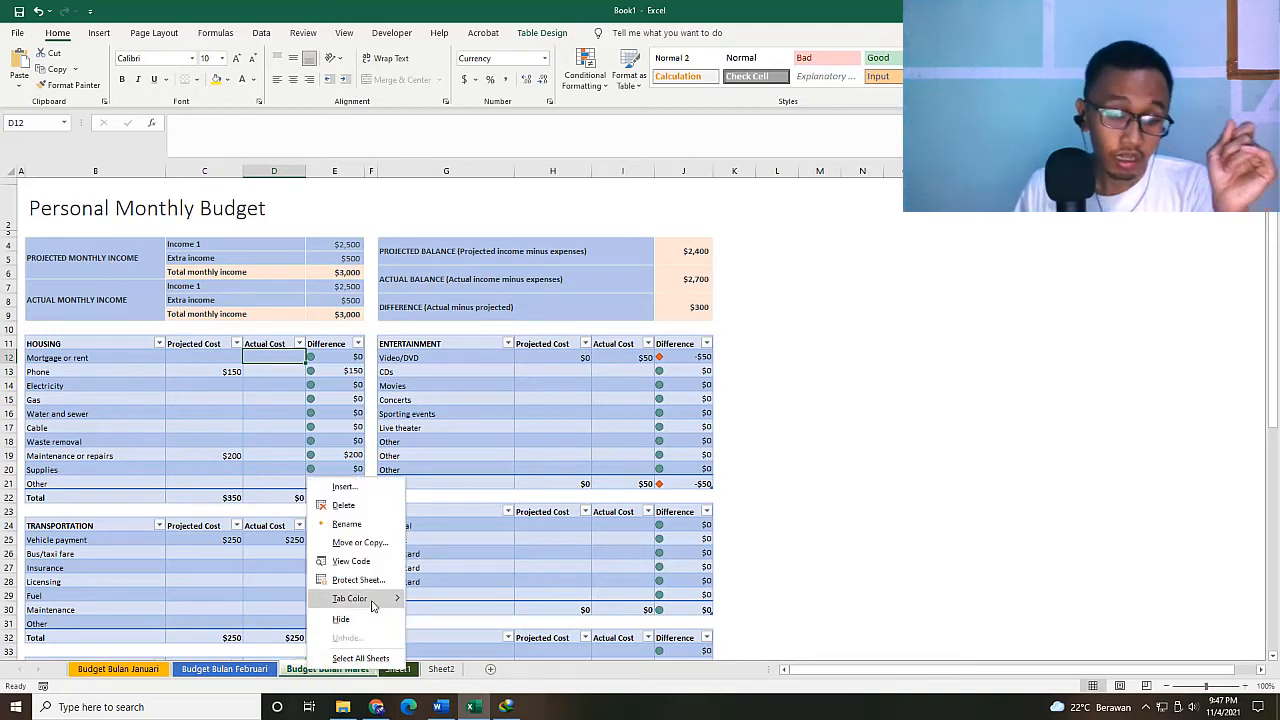
{"action": "left_click", "coordinate": [358, 658]}
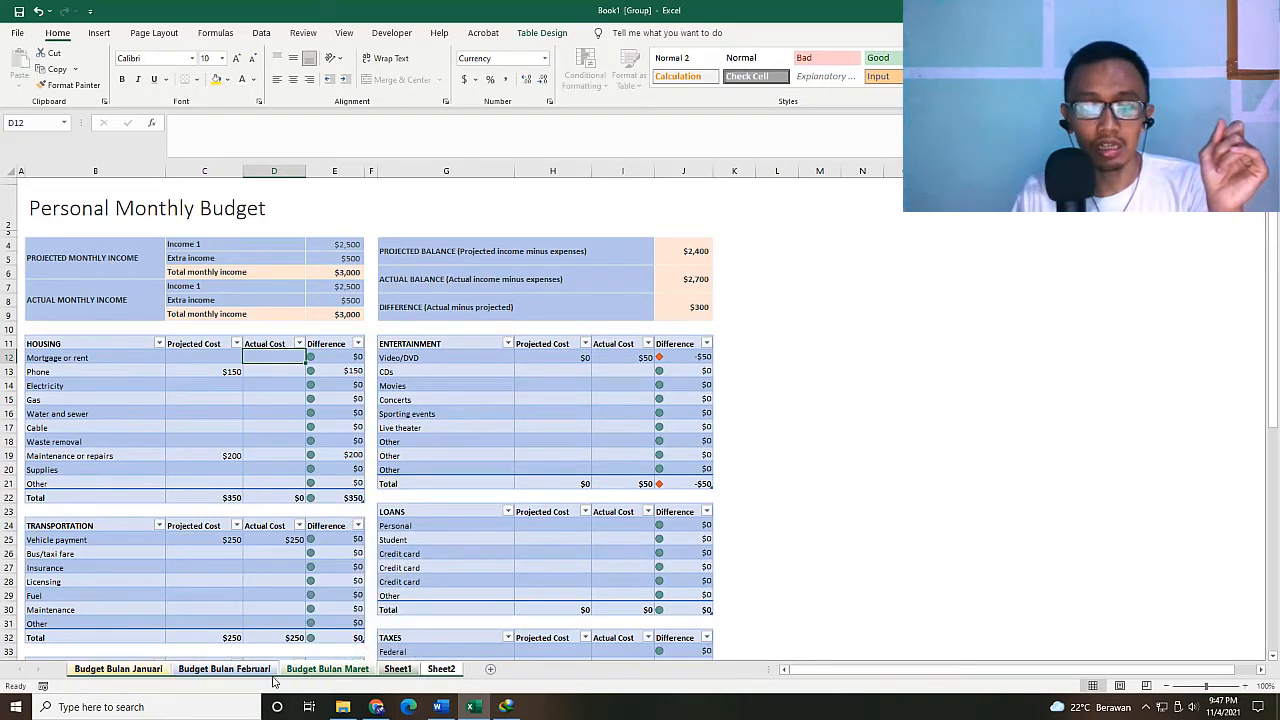
{"action": "left_click", "coordinate": [392, 670]}
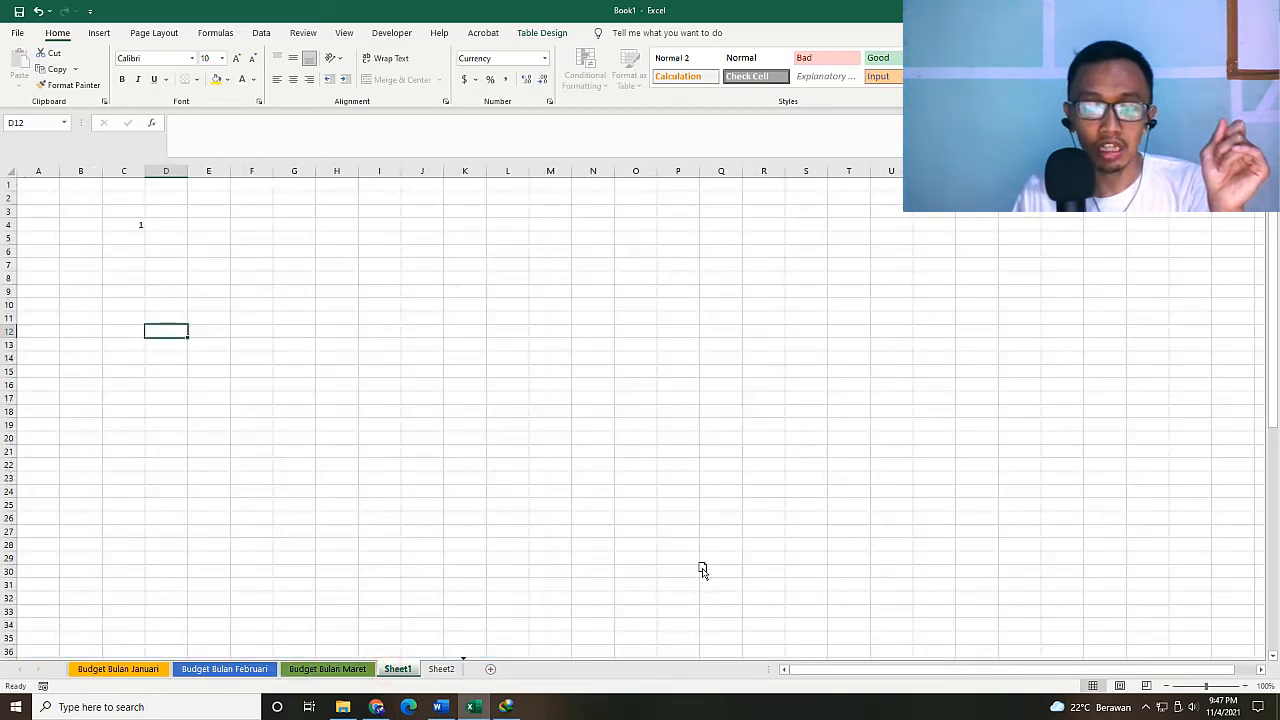
{"action": "left_click", "coordinate": [398, 670]}
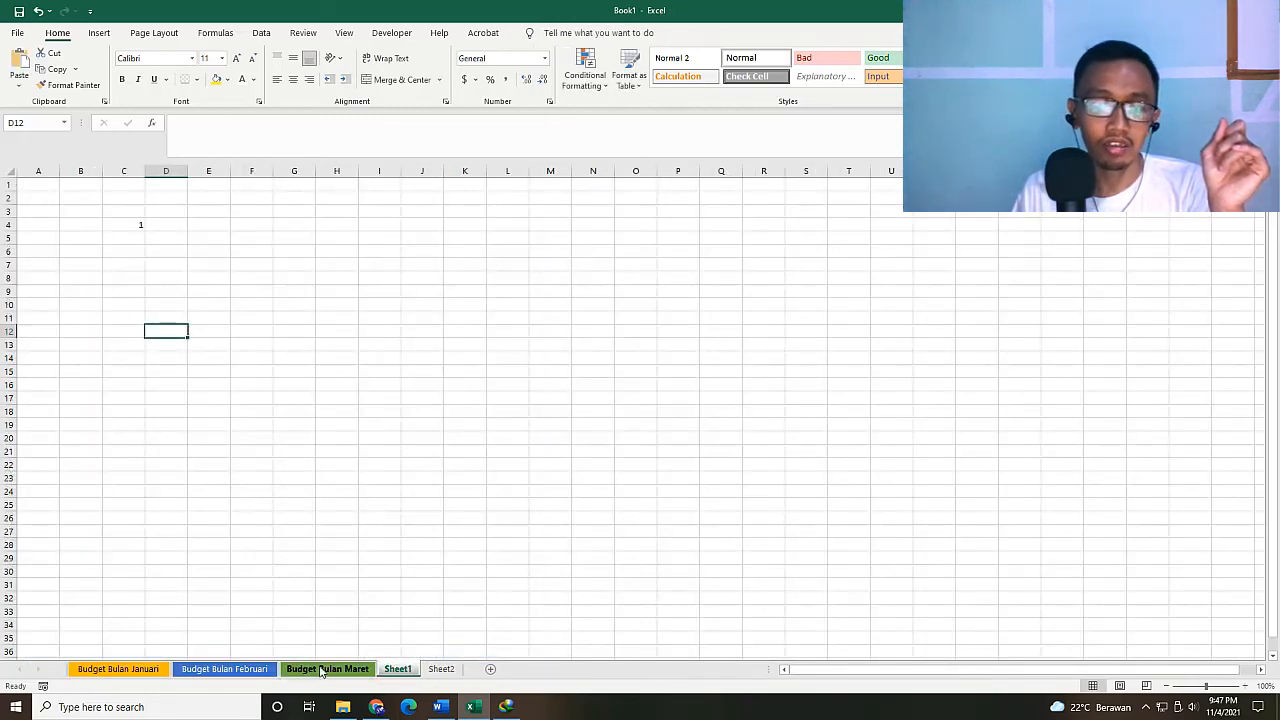
{"action": "mouse_move", "coordinate": [398, 670]}
{"action": "left_mouse_down"}
{"action": "mouse_move", "coordinate": [471, 666]}
{"action": "mouse_move", "coordinate": [396, 668]}
{"action": "left_mouse_up"}
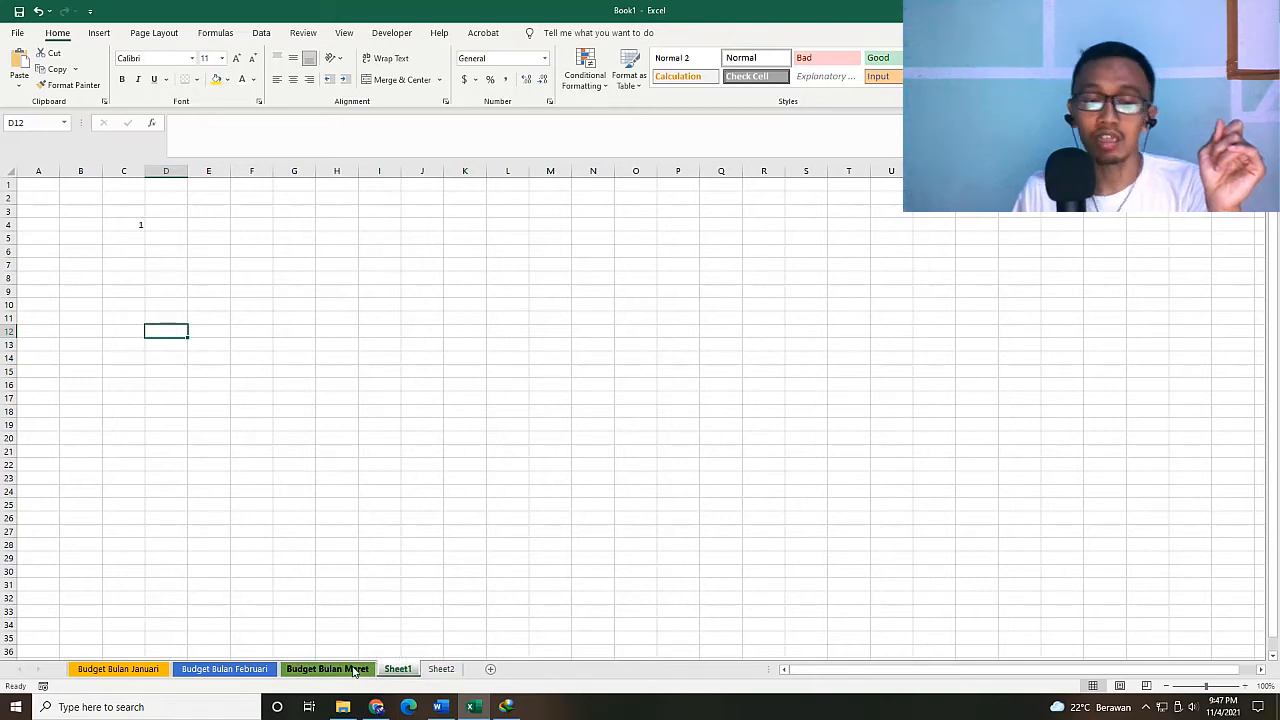
- Open the code module of the Budget Bulan Februari sheet, enter the sample text "dadas" and erase it
{"action": "right_click", "coordinate": [262, 673]}
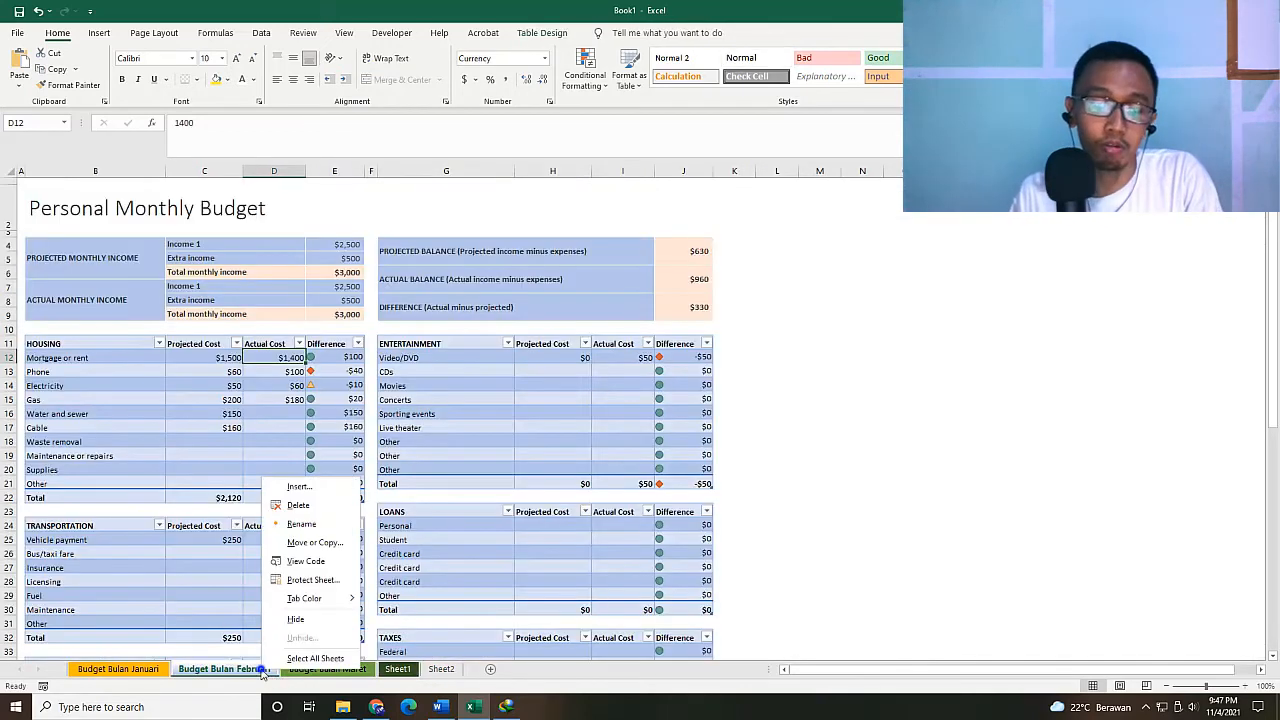
{"action": "left_click", "coordinate": [305, 561]}
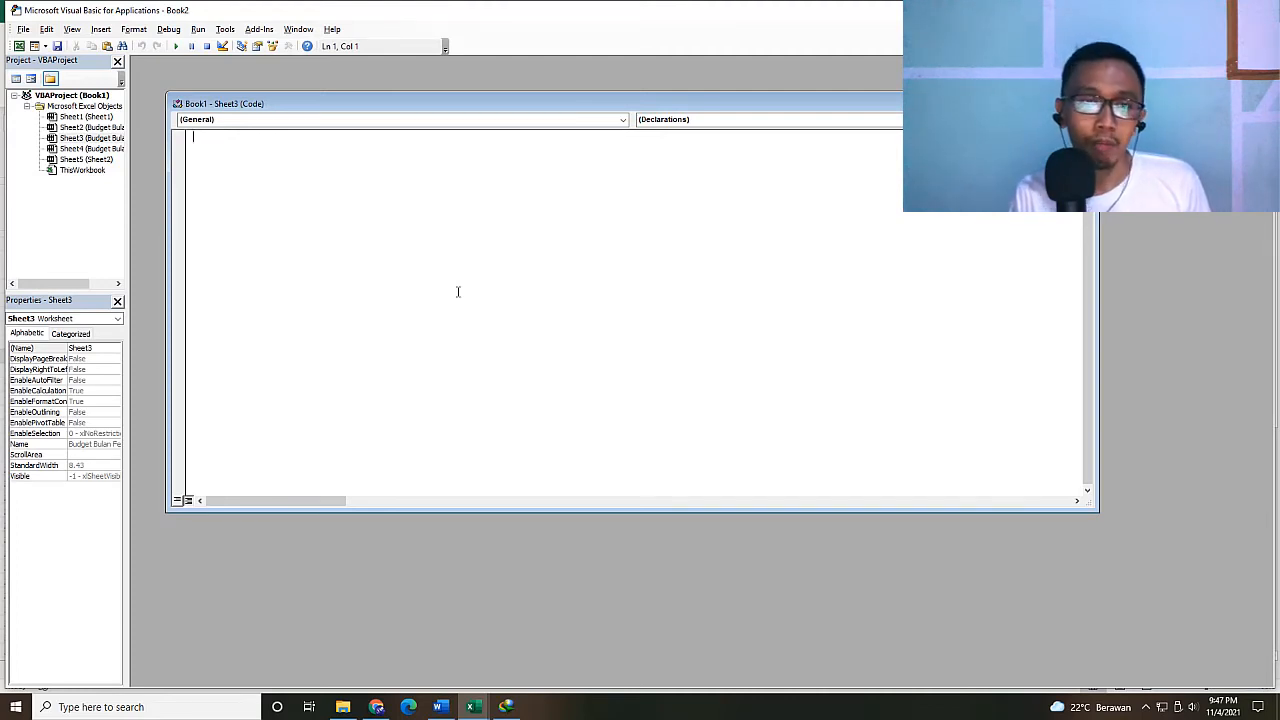
{"action": "type", "text": "dadas"}
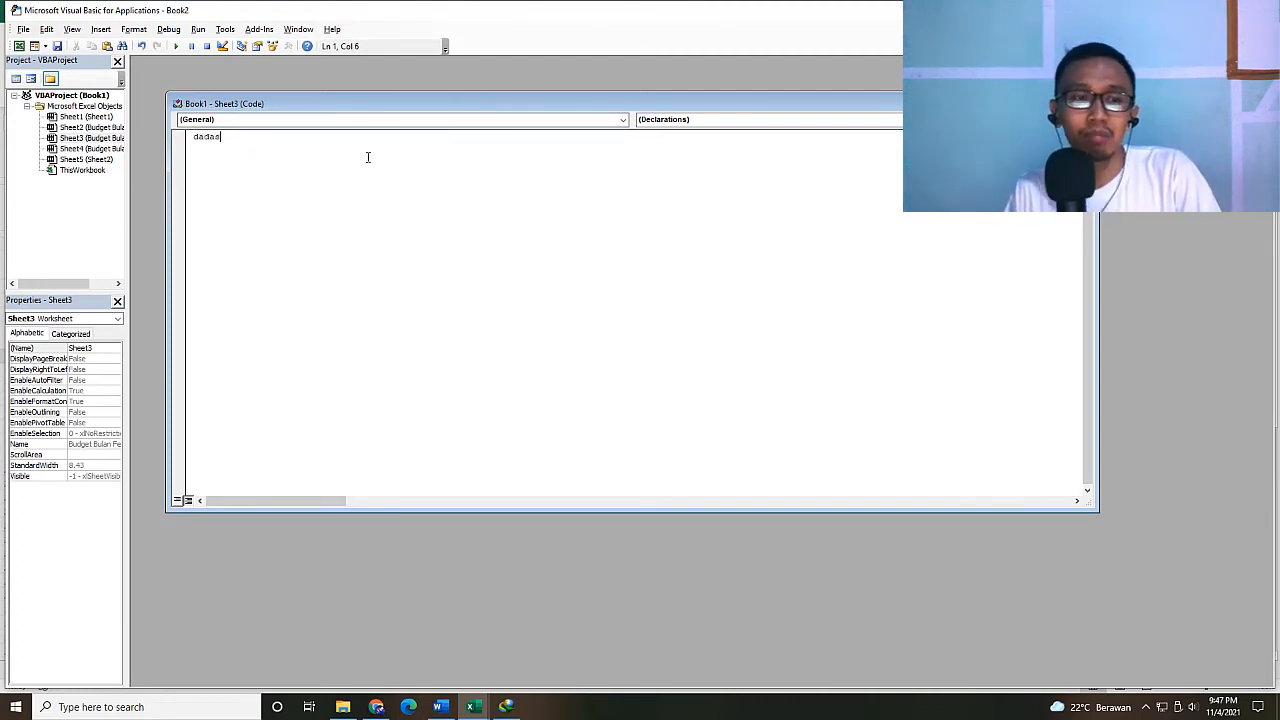
{"action": "left_click_drag", "start_coordinate": [346, 156], "coordinate": [178, 136]}
{"action": "key", "text": "BackSpace"}
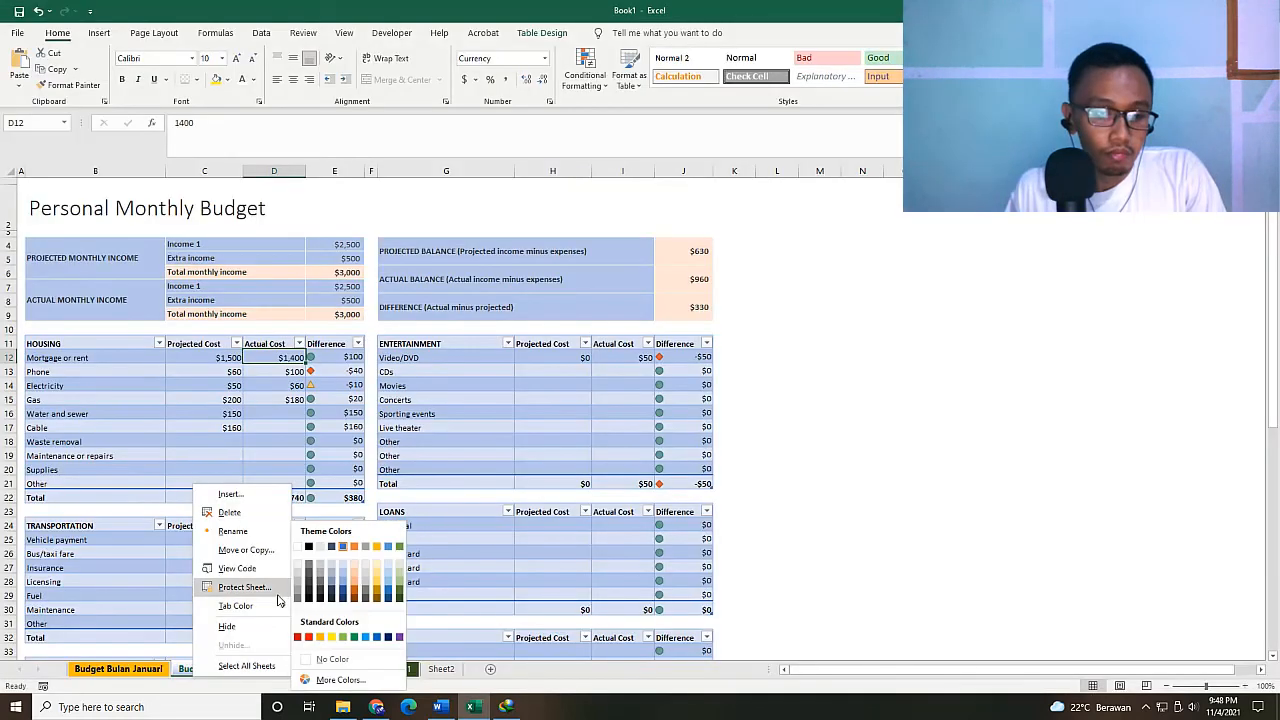
{"action": "left_click", "coordinate": [378, 673]}
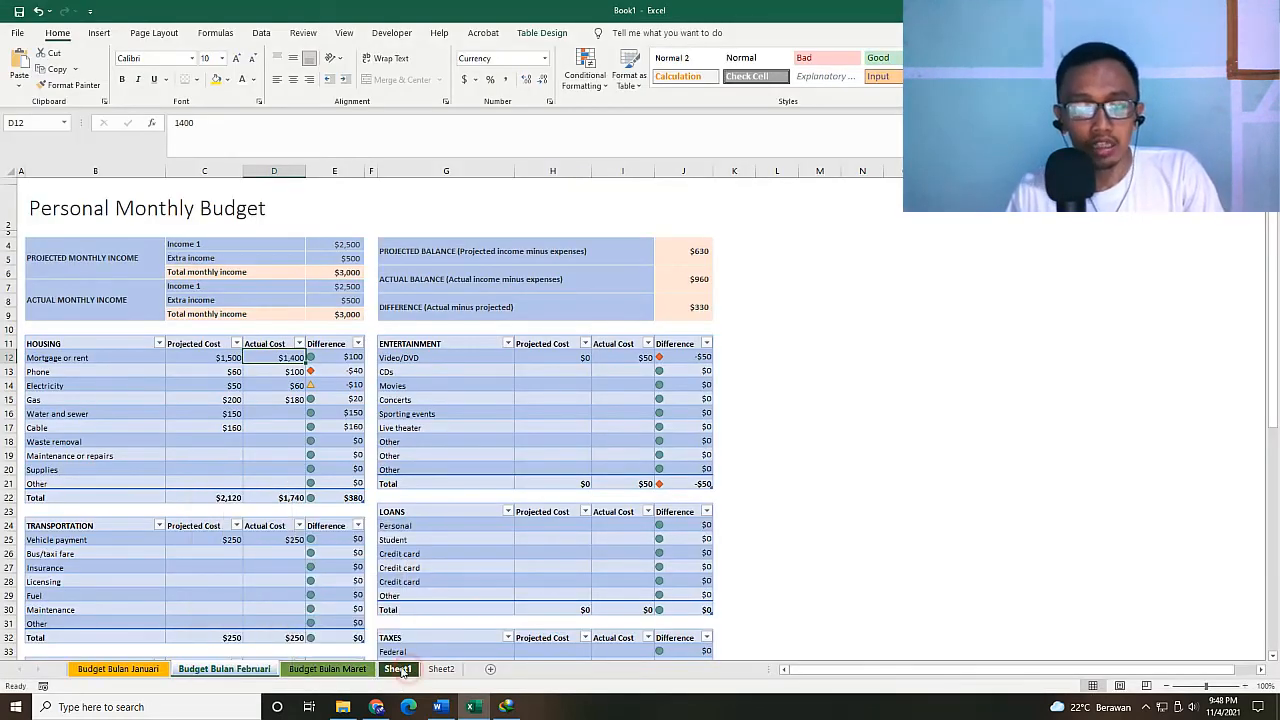
{"action": "left_click", "coordinate": [309, 673]}
{"action": "left_click", "coordinate": [245, 670]}
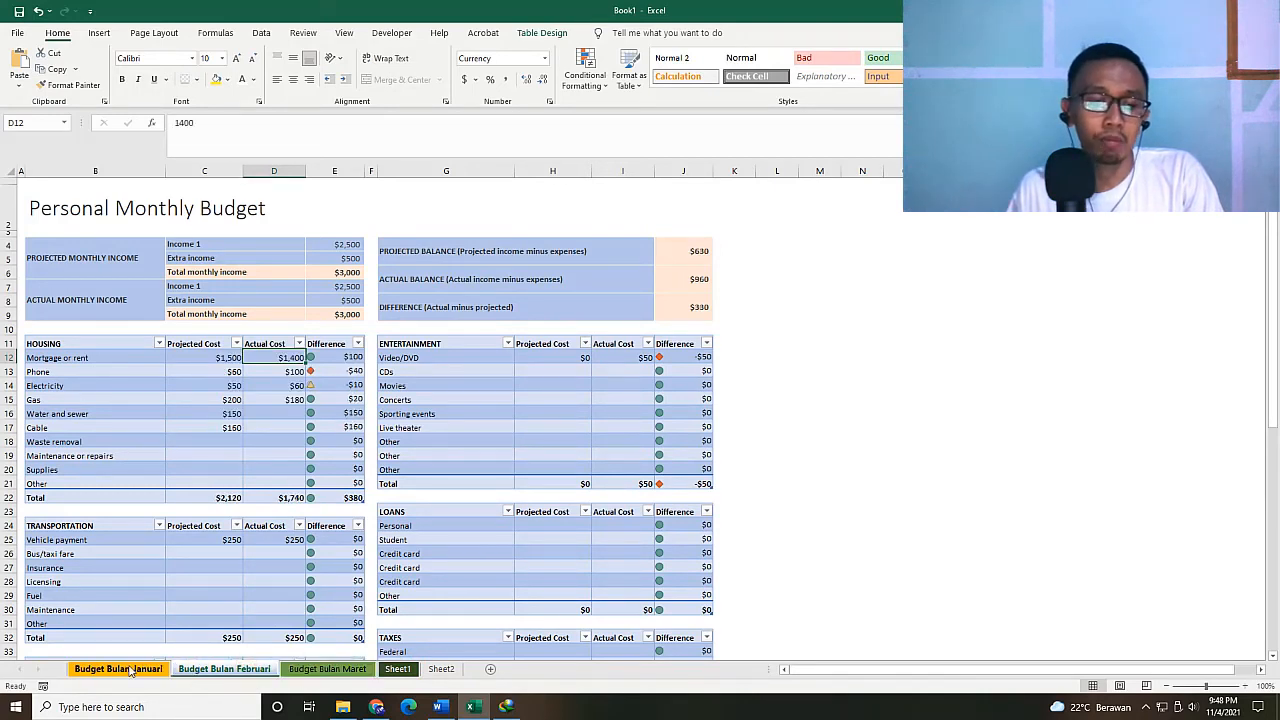
{"action": "left_click", "coordinate": [126, 668]}
- Permanently delete the Budget Bulan Maret sheet from the workbook
{"action": "left_click", "coordinate": [293, 672]}
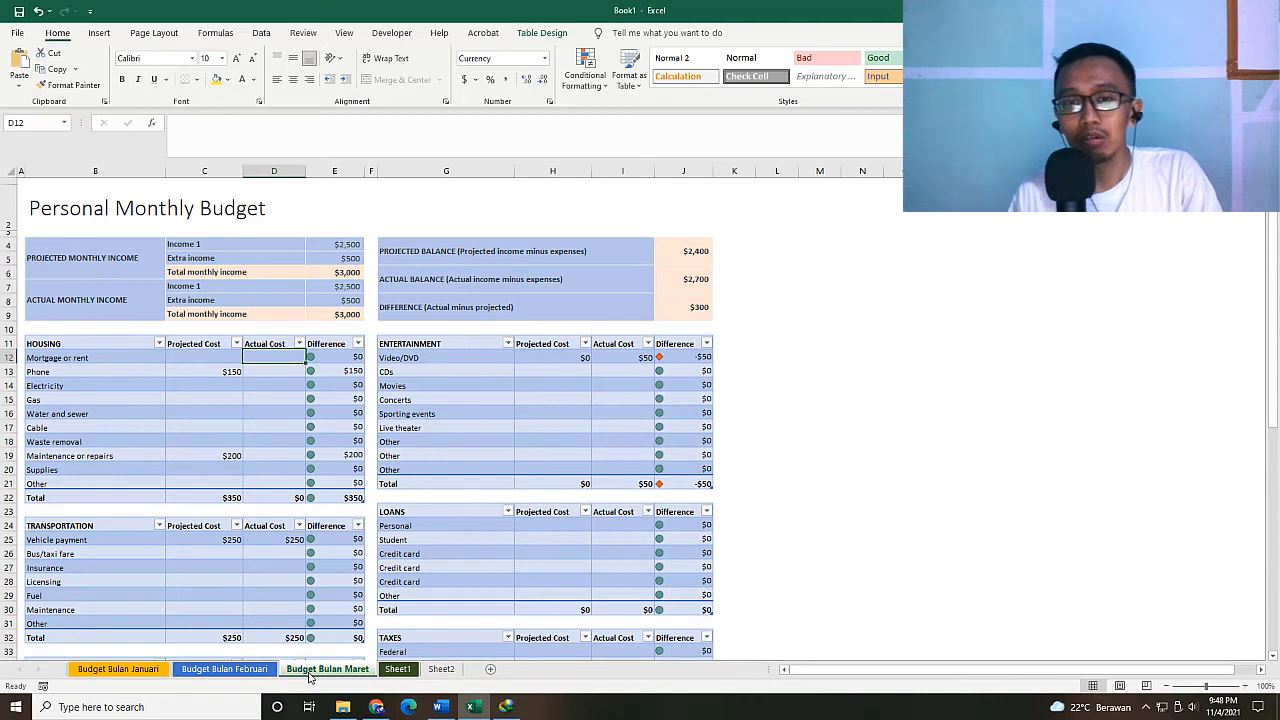
{"action": "right_click", "coordinate": [310, 677]}
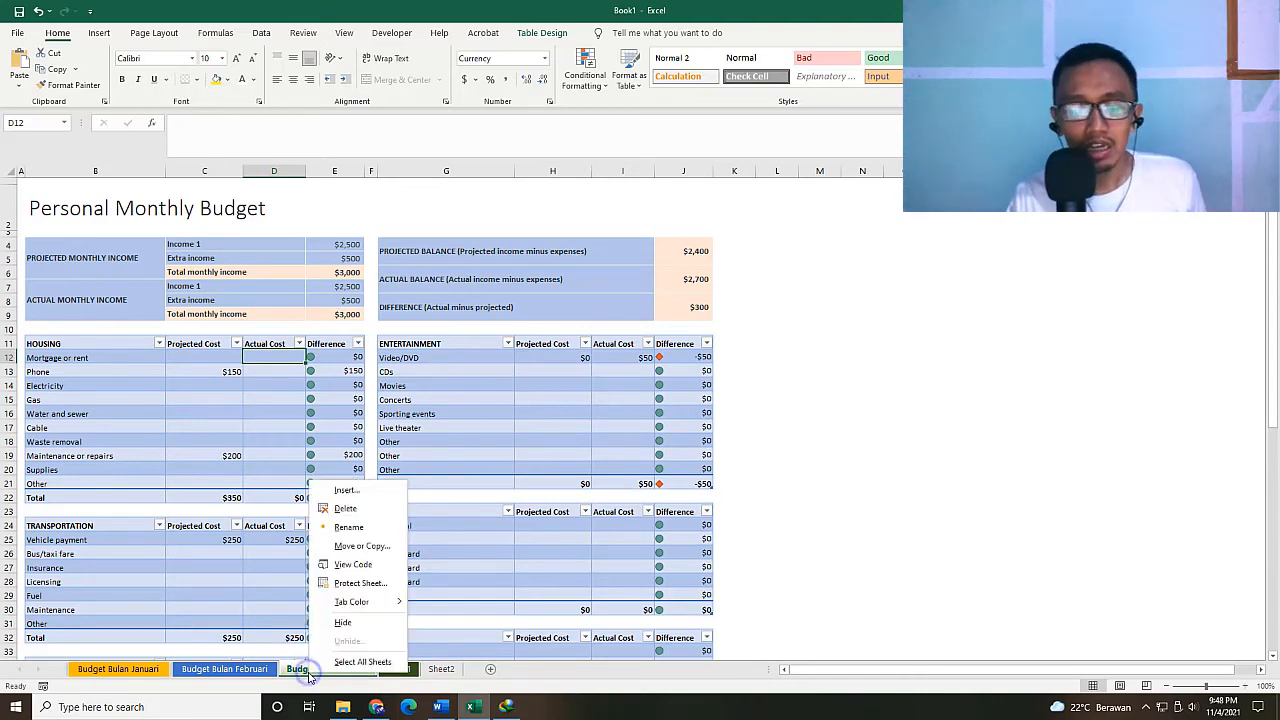
{"action": "left_click", "coordinate": [346, 510]}
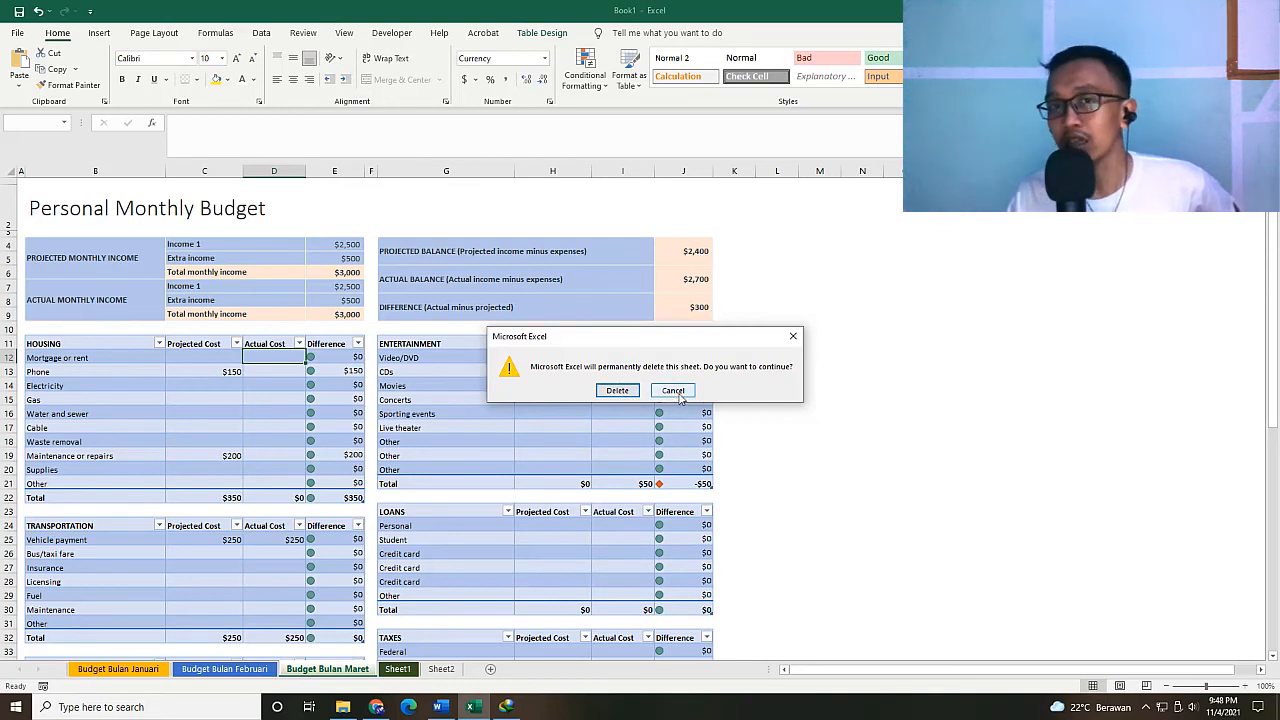
{"action": "left_click", "coordinate": [625, 391]}
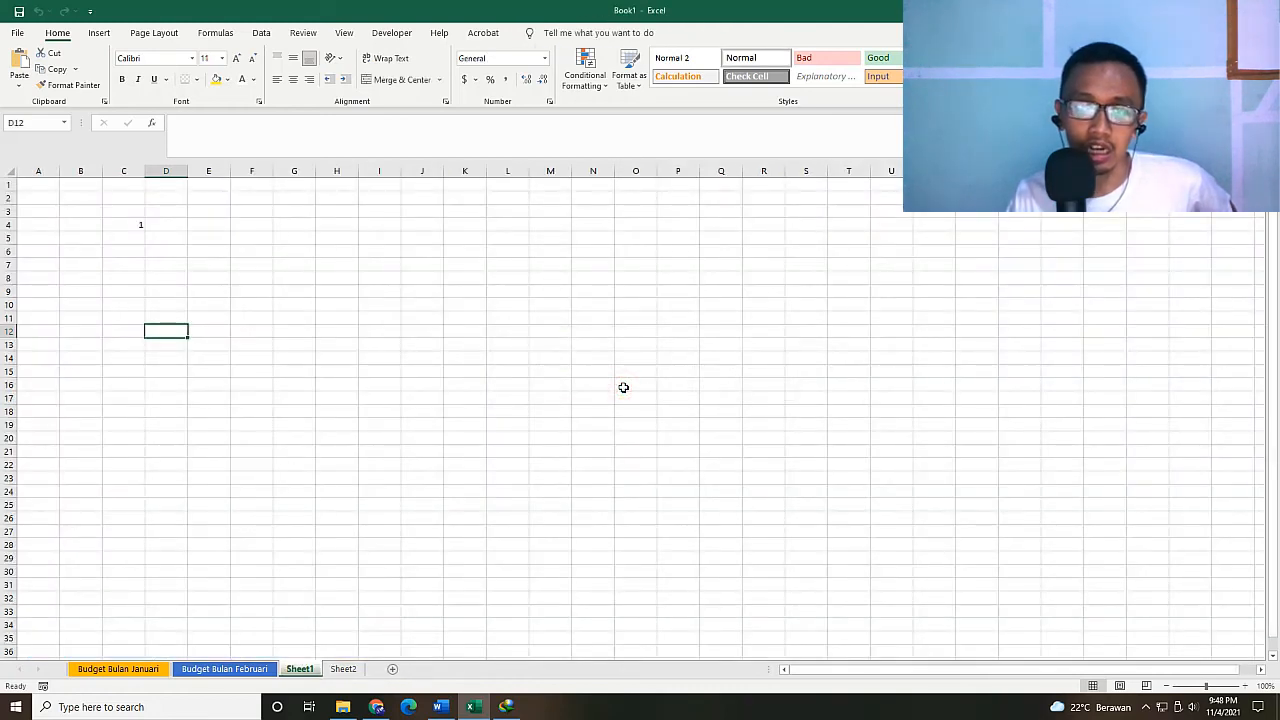
- Switch to the Budget Bulan Februari sheet to view its budget
{"action": "left_click", "coordinate": [224, 670]}
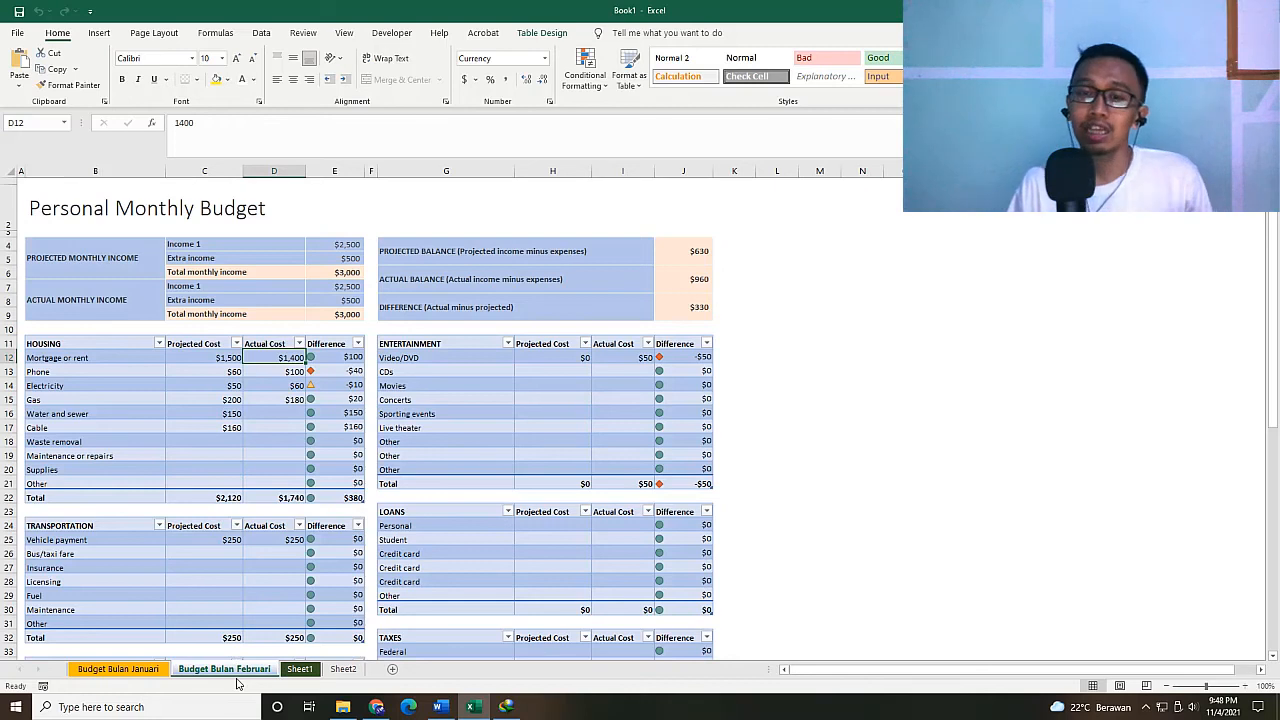
{"action": "right_click", "coordinate": [236, 676]}
{"action": "left_click", "coordinate": [350, 430]}
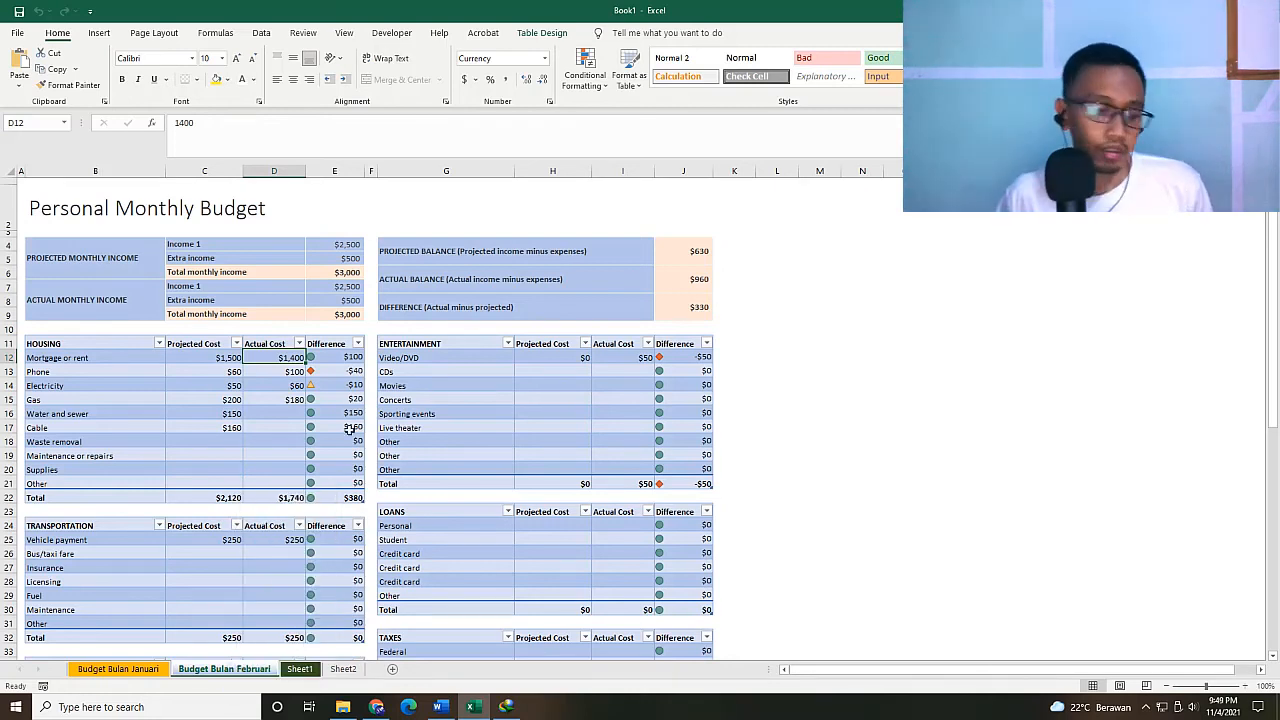